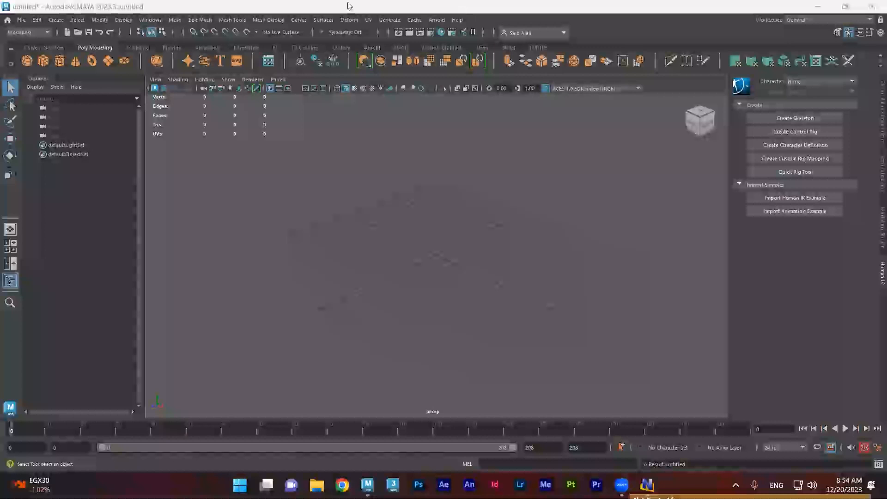
# Step: Switch the menu set to Animation and display the Animation shelf
pyautogui.click(21, 33)
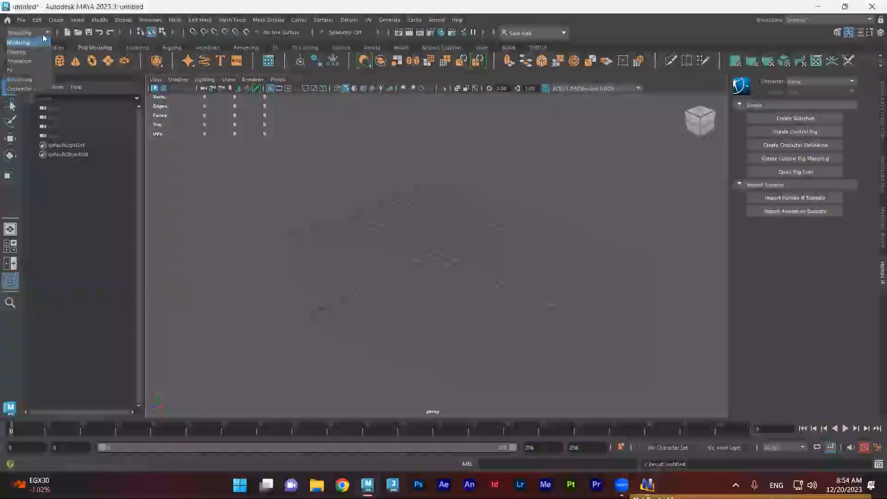
pyautogui.click(20, 61)
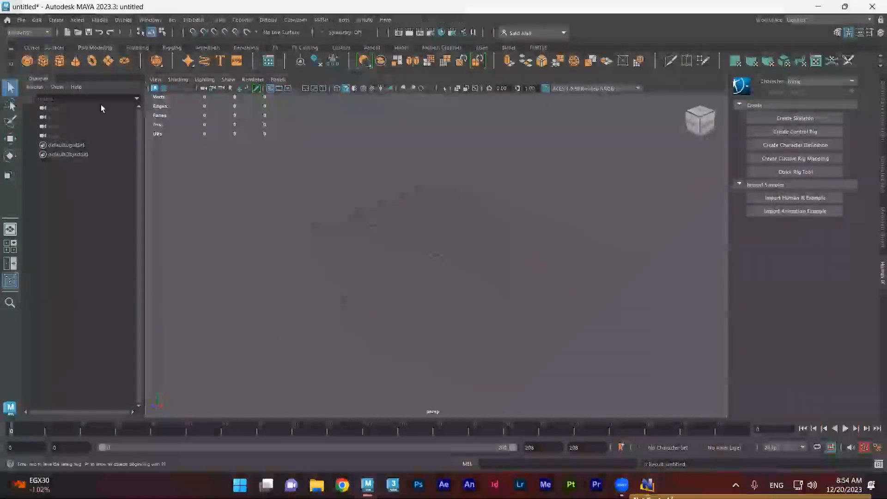
pyautogui.click(207, 48)
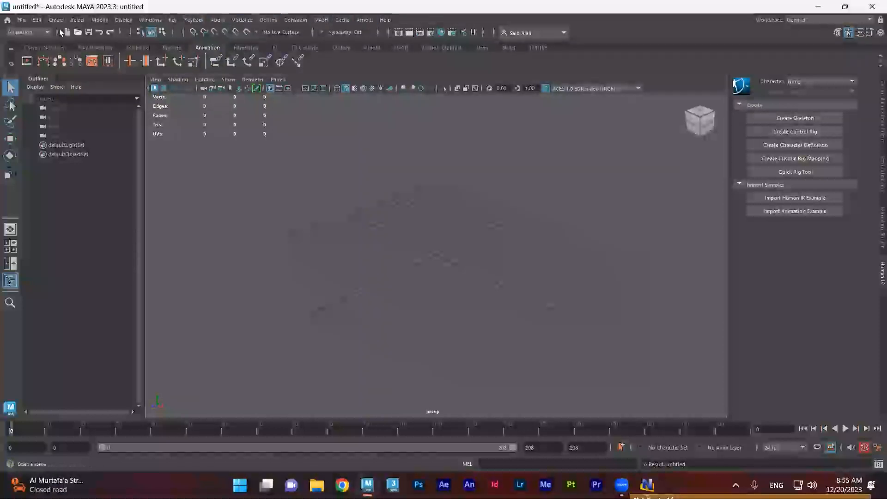
pyautogui.click(41, 32)
pyautogui.click(37, 42)
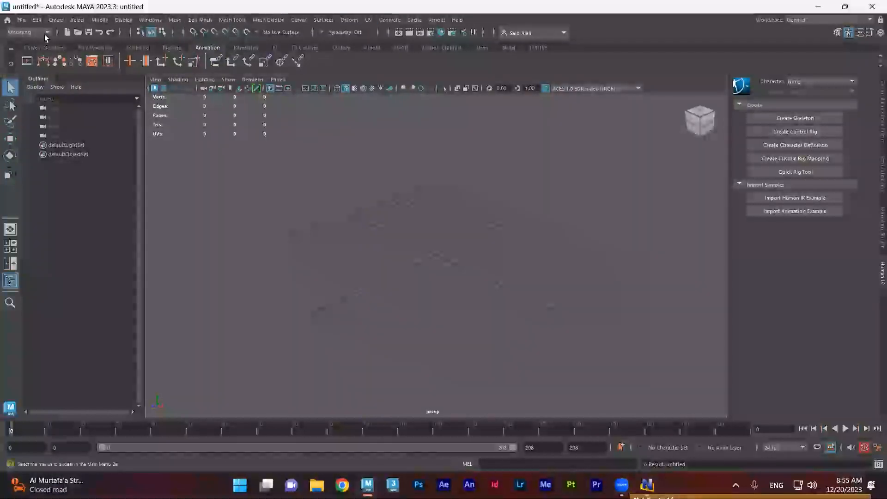
pyautogui.click(44, 33)
pyautogui.click(37, 60)
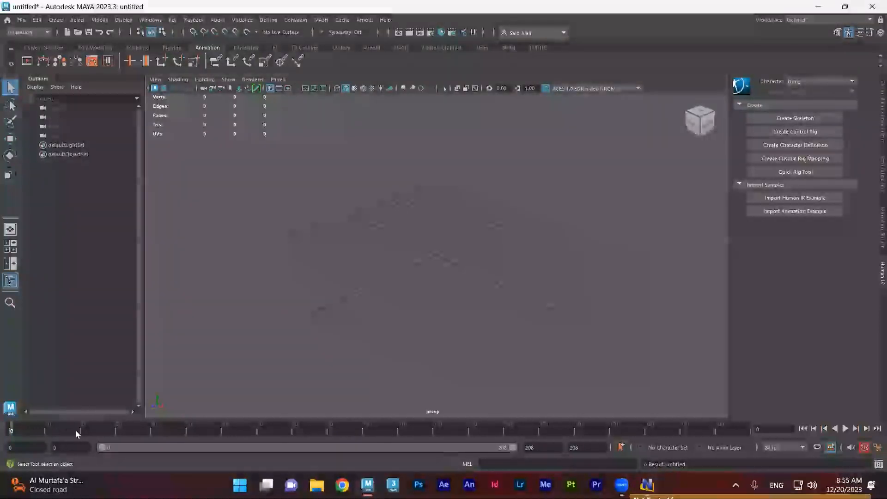
# Step: Play back the timeline and scrub the first frames, returning to frame 0
pyautogui.hotkey('alt', 'v')
pyautogui.click(15, 427)
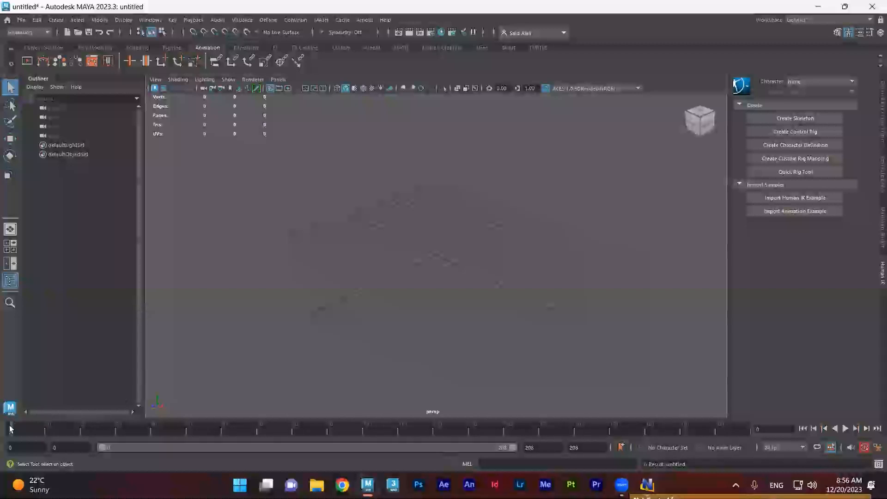
pyautogui.moveTo(15, 429)
pyautogui.mouseDown()
pyautogui.moveTo(309, 428)
pyautogui.moveTo(13, 430)
pyautogui.moveTo(119, 430)
pyautogui.moveTo(28, 429)
pyautogui.mouseUp()
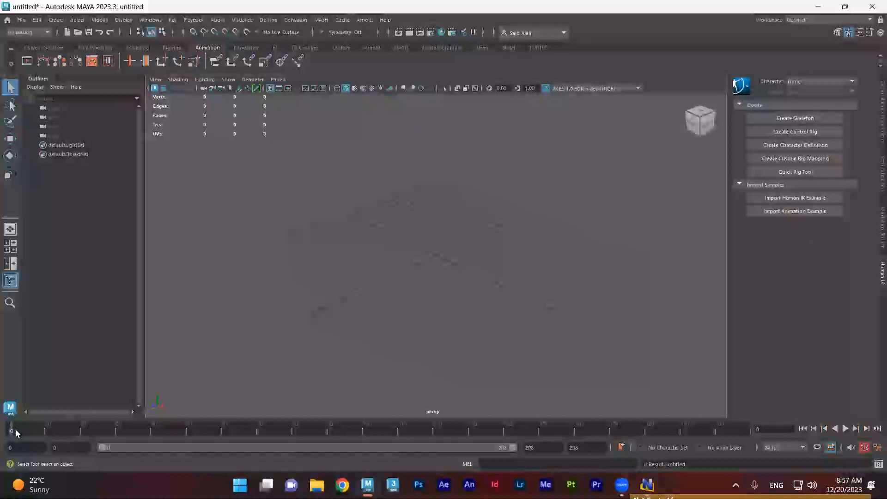
pyautogui.hotkey('alt', 'v')
pyautogui.moveTo(50, 420); pyautogui.dragTo(7, 425)
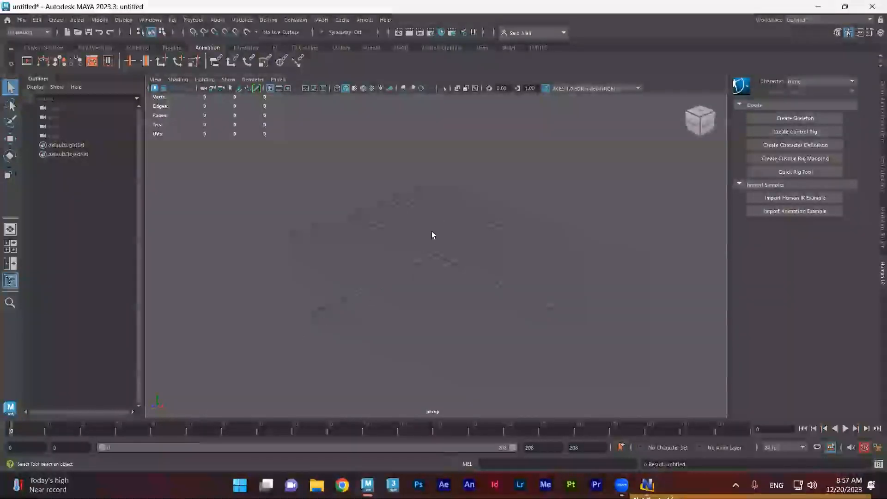
# Step: Bring up the hotbox over the viewport and look over its menu sets
pyautogui.press('space')
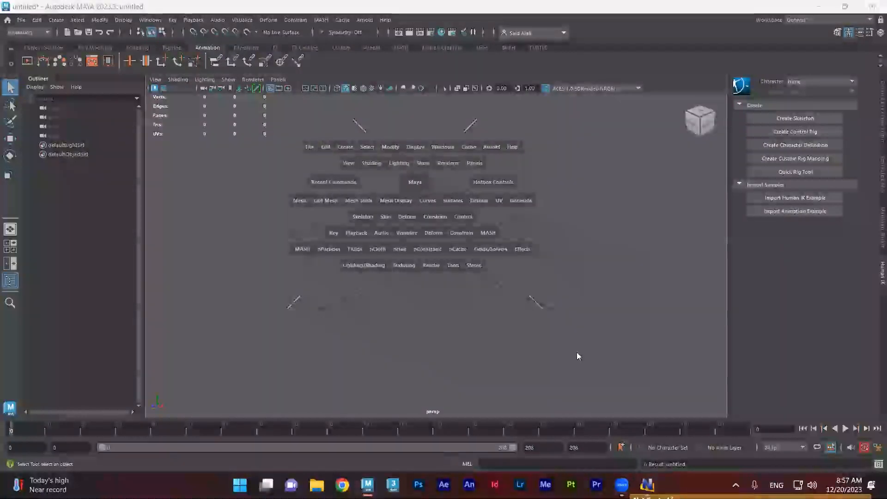
pyautogui.moveTo(555, 331); pyautogui.dragTo(555, 333)
pyautogui.click(374, 337)
pyautogui.moveTo(551, 102)
pyautogui.mouseDown()
pyautogui.moveTo(550, 126)
pyautogui.moveTo(545, 97)
pyautogui.moveTo(576, 86)
pyautogui.moveTo(550, 99)
pyautogui.mouseUp()
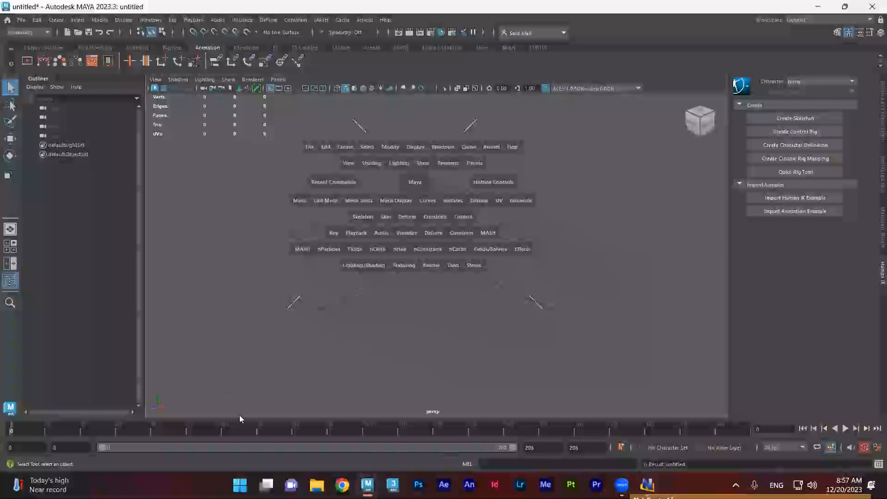
pyautogui.press('space')
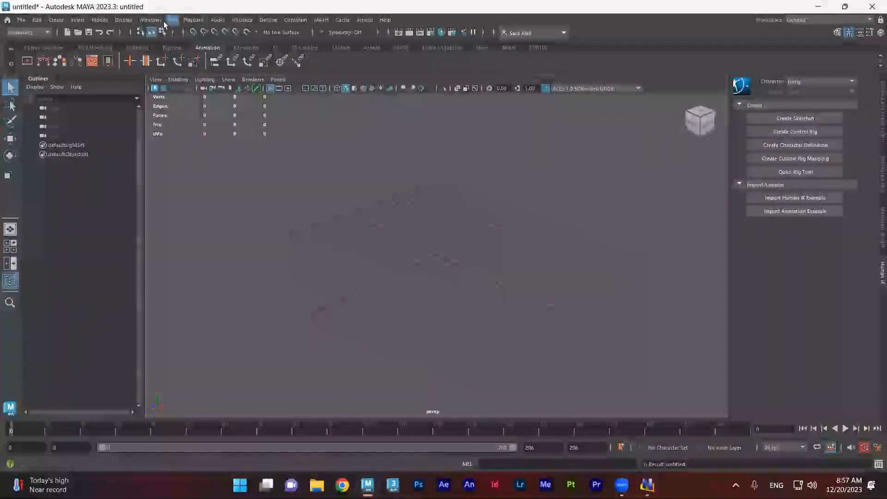
# Step: Examine the available workspaces and the option to reset General to factory default
pyautogui.click(151, 20)
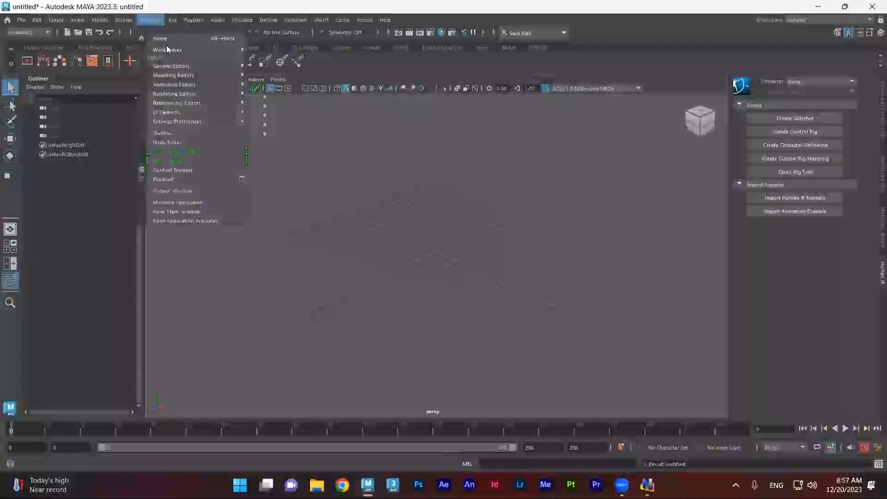
pyautogui.moveTo(167, 49)
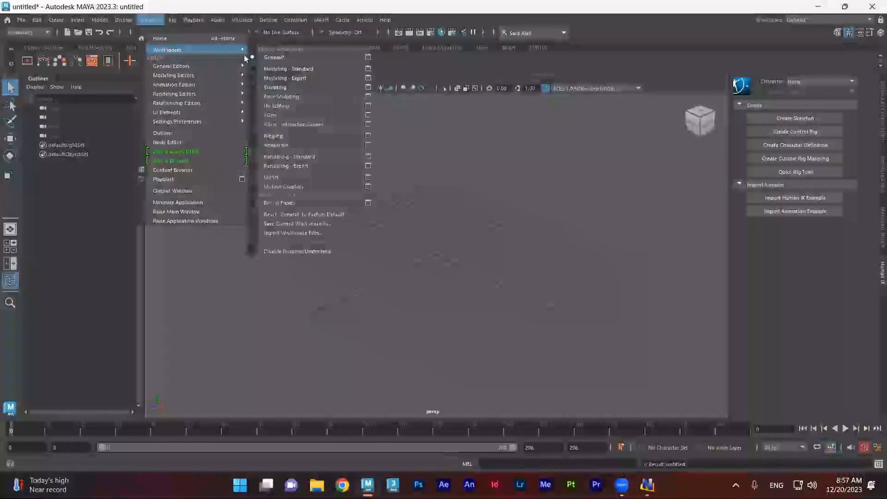
pyautogui.click(305, 215)
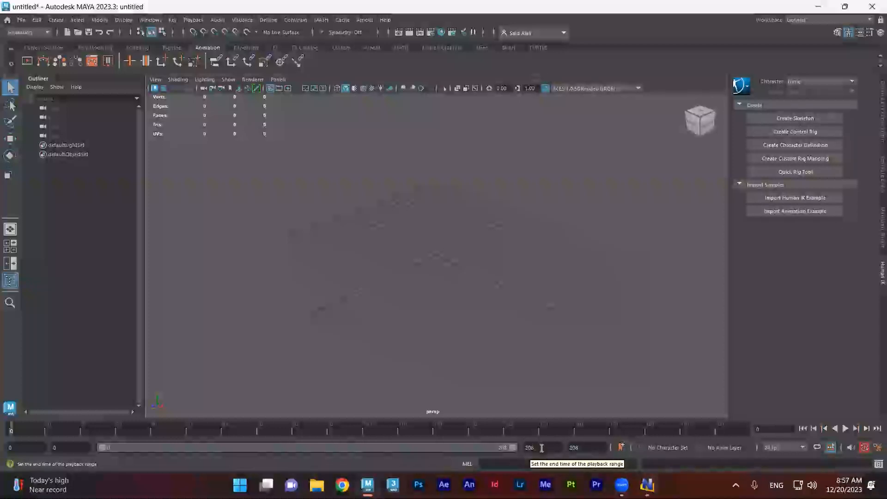
# Step: Set both the animation end time and the playback range end time to 400
pyautogui.doubleClick(586, 447)
pyautogui.write('400')
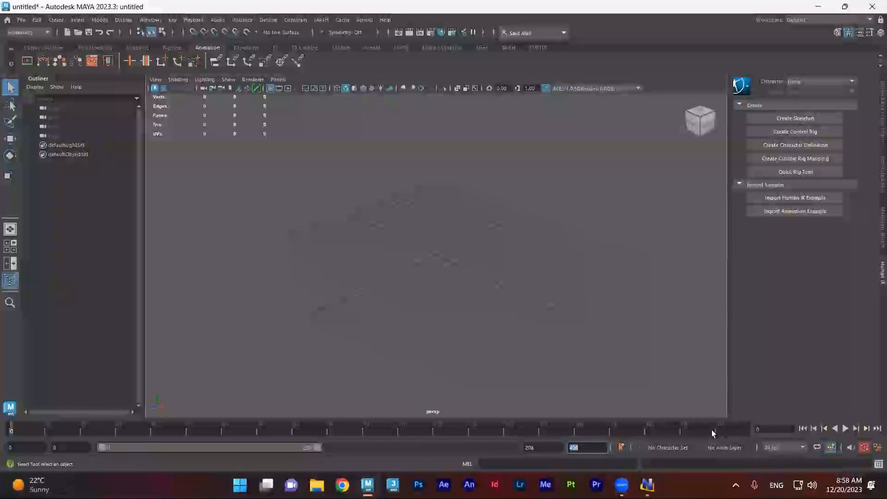
pyautogui.doubleClick(545, 451)
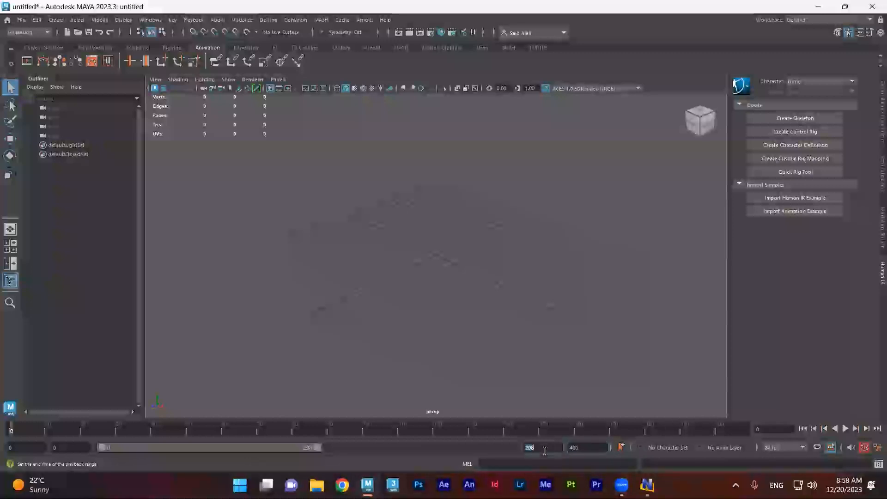
pyautogui.write('400')
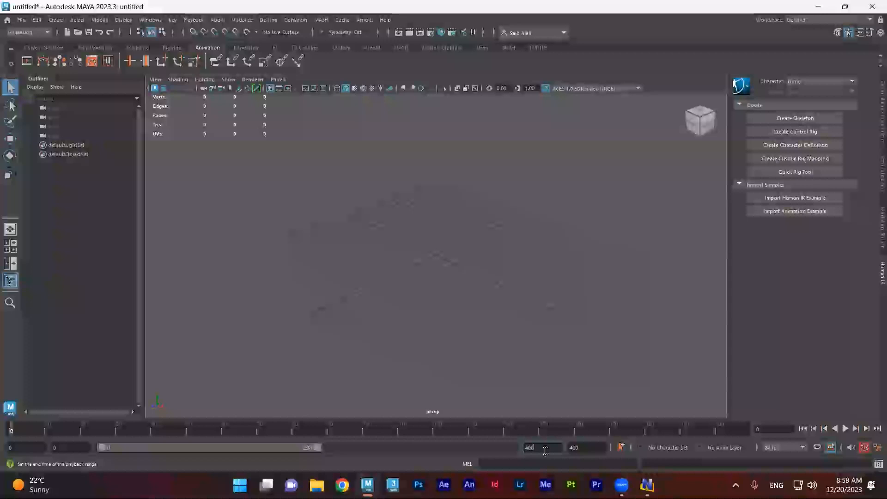
pyautogui.press('Return')
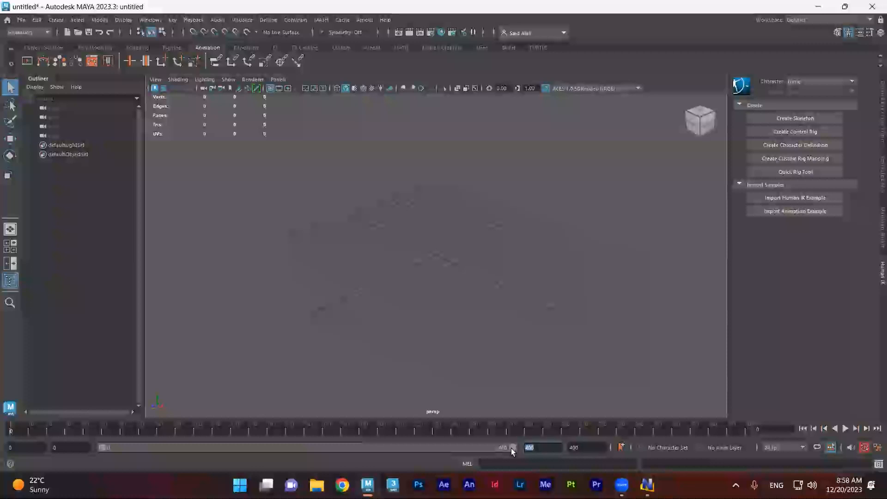
# Step: Shorten and shift the playback range to end at frame 342, and set its start to 0
pyautogui.moveTo(512, 447); pyautogui.dragTo(370, 448)
pyautogui.moveTo(232, 446); pyautogui.dragTo(319, 459)
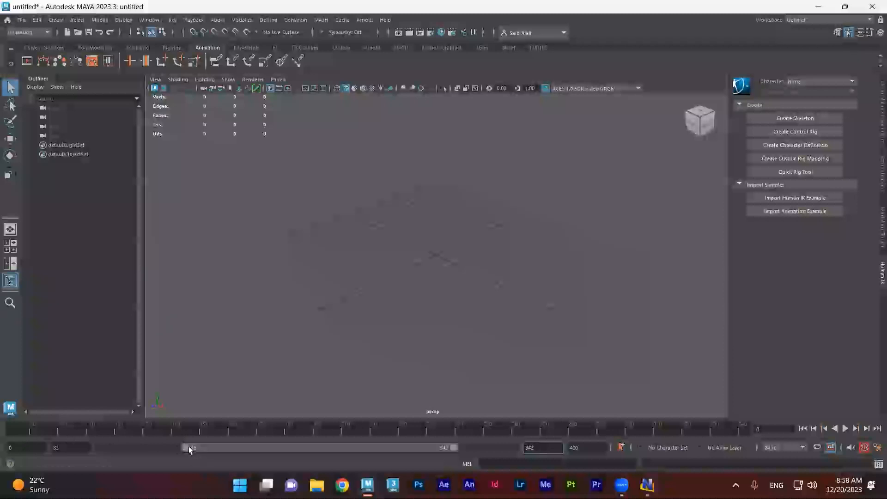
pyautogui.click(68, 447)
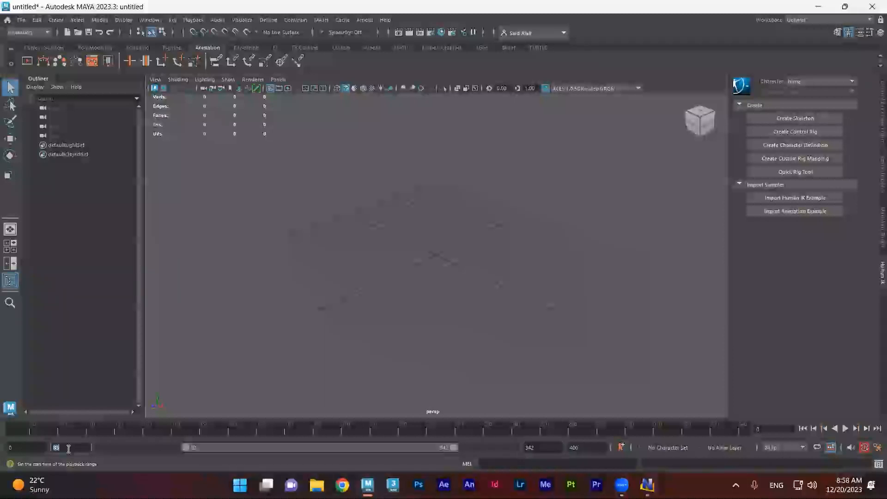
pyautogui.write('0')
pyautogui.press('Return')
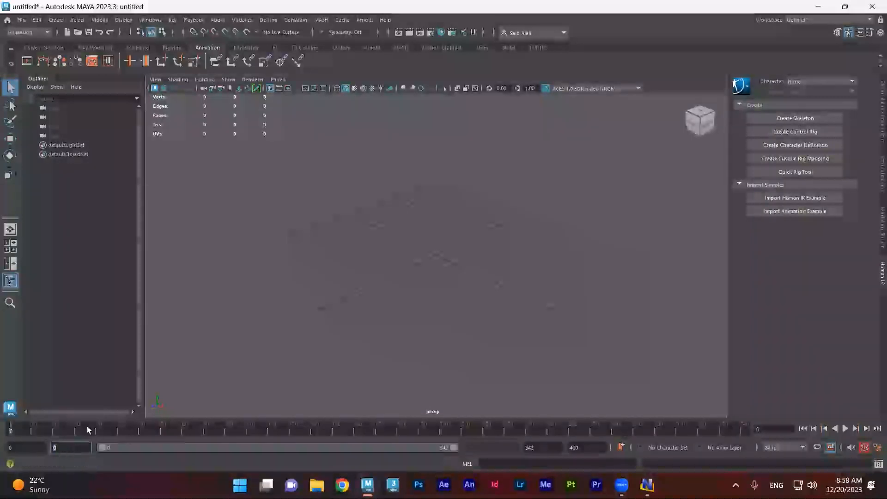
# Step: Play back the shortened range briefly and check the animation and playback start and end fields
pyautogui.hotkey('alt', 'v')
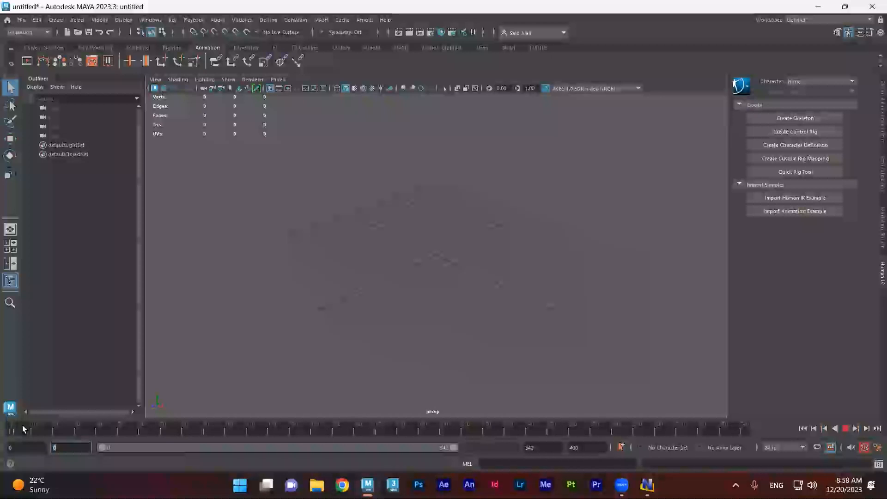
pyautogui.hotkey('alt', 'v')
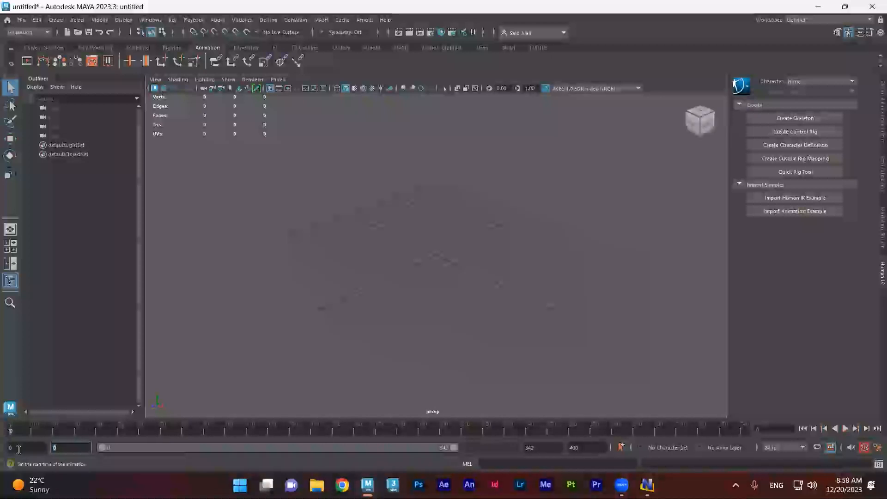
pyautogui.click(21, 448)
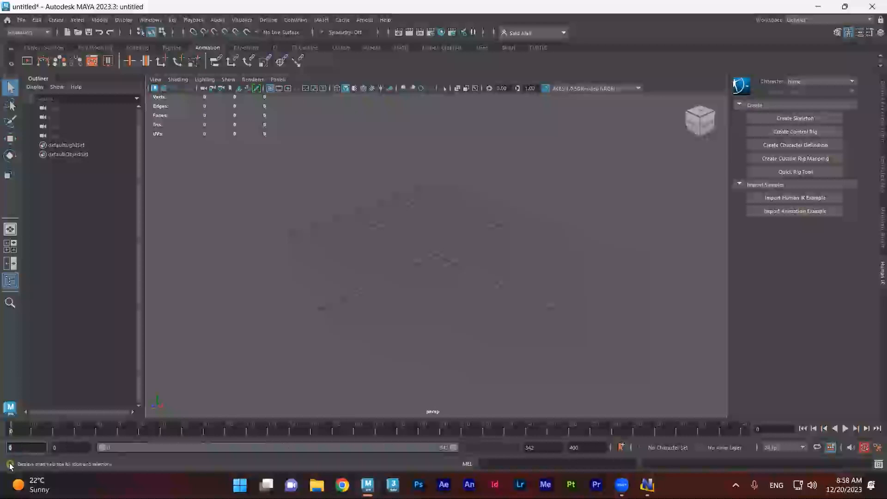
pyautogui.click(595, 448)
pyautogui.click(541, 450)
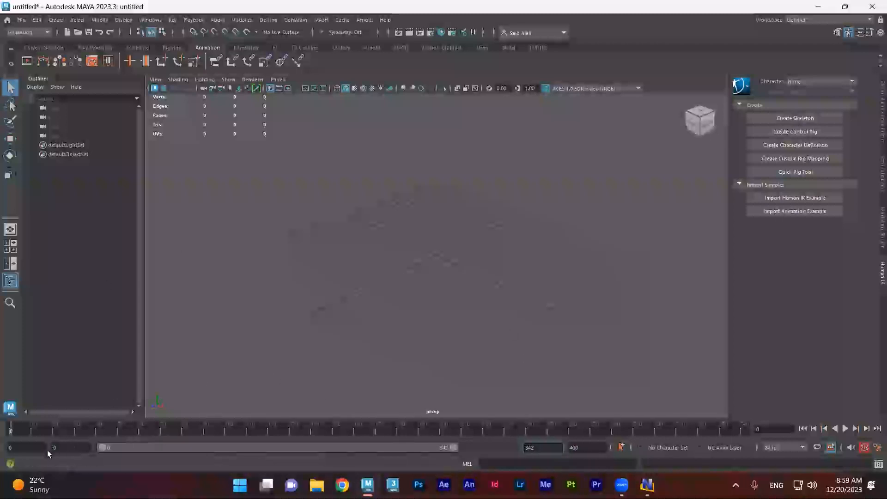
pyautogui.click(20, 451)
pyautogui.click(600, 446)
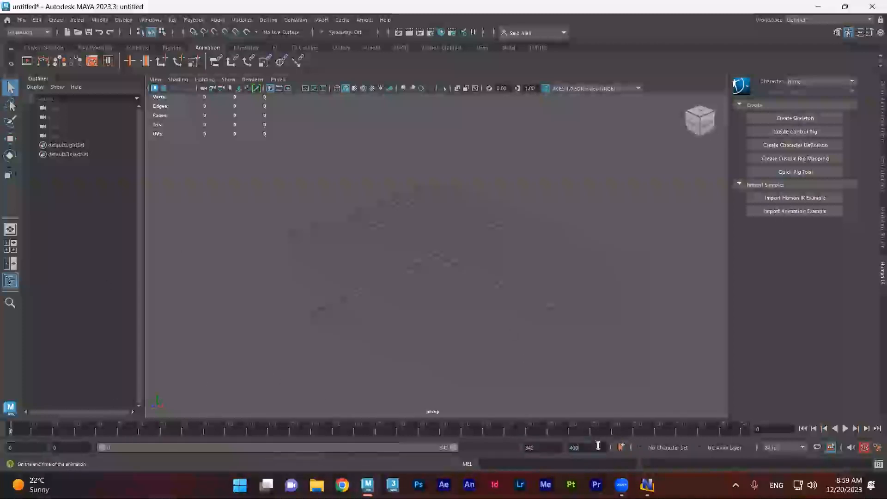
# Step: Set the animation start time to -100 and extend the playback range back to frame -100
pyautogui.click(19, 448)
pyautogui.write('-100')
pyautogui.press('Return')
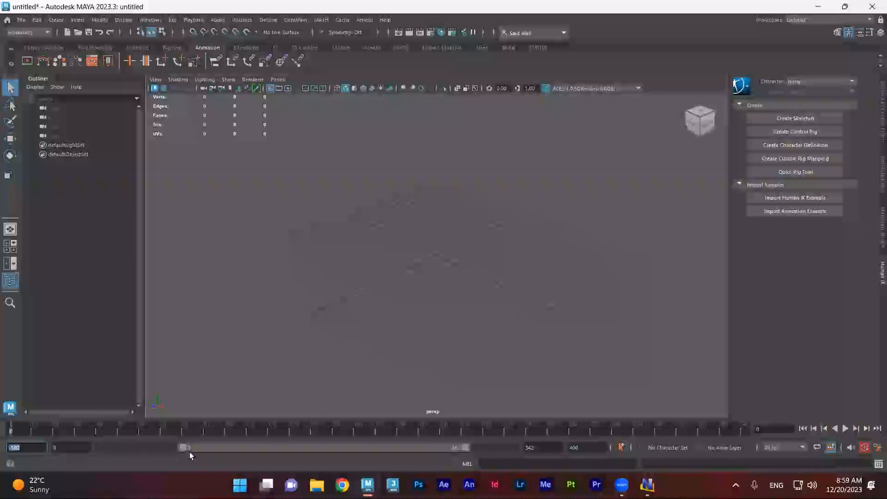
pyautogui.moveTo(182, 447); pyautogui.dragTo(93, 451)
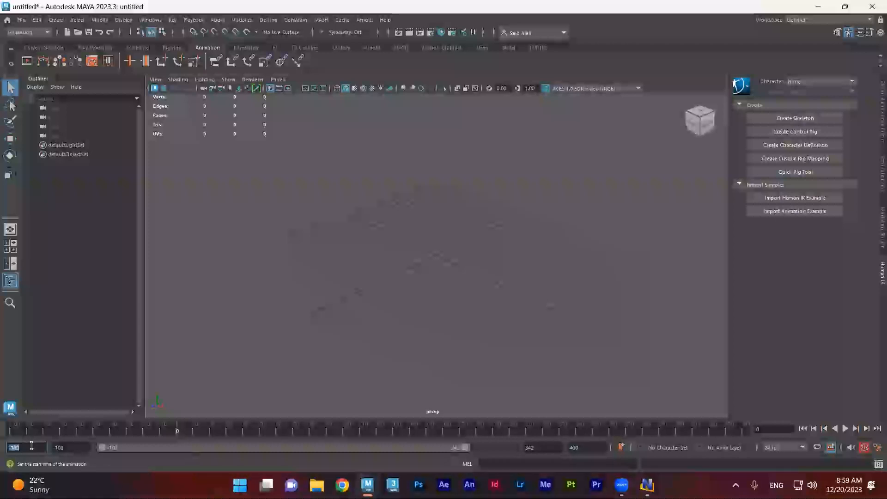
# Step: Set the animation start time to 0 and extend the playback range to end at frame 400
pyautogui.write('0')
pyautogui.press('Return')
pyautogui.moveTo(452, 447); pyautogui.dragTo(567, 450)
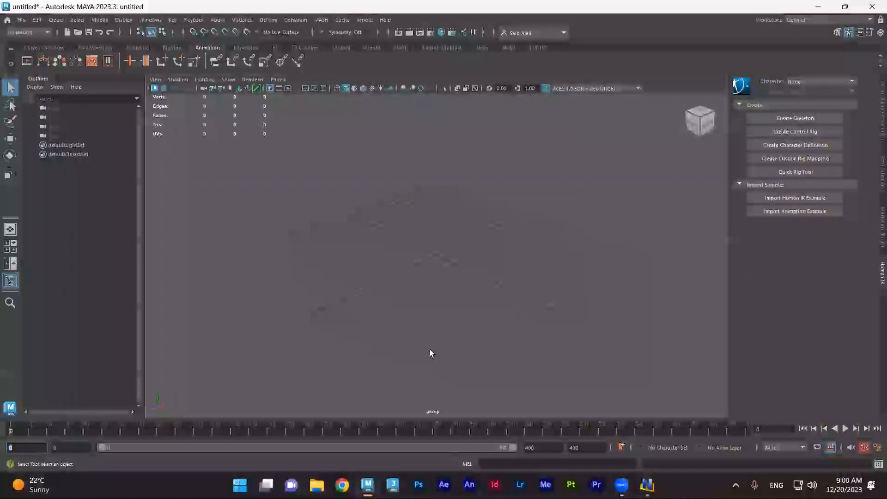
# Step: Open the animation preferences to examine the Time Slider settings, and close them without saving
pyautogui.click(864, 448)
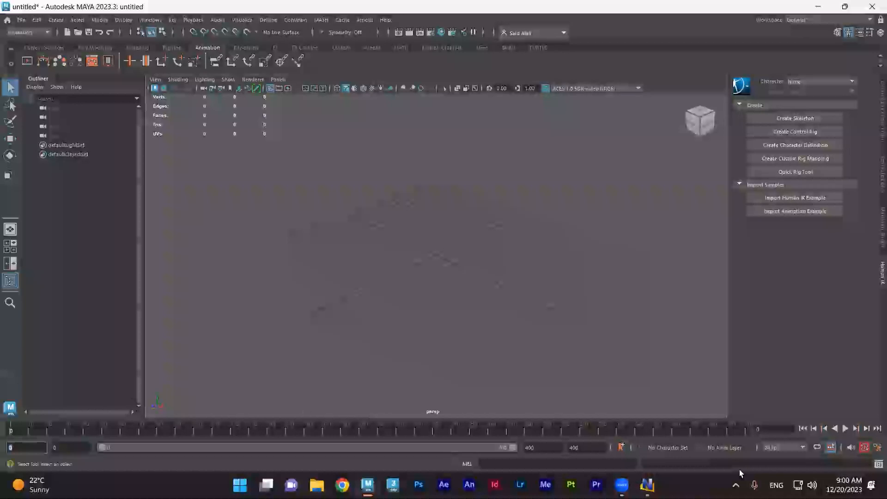
pyautogui.click(877, 448)
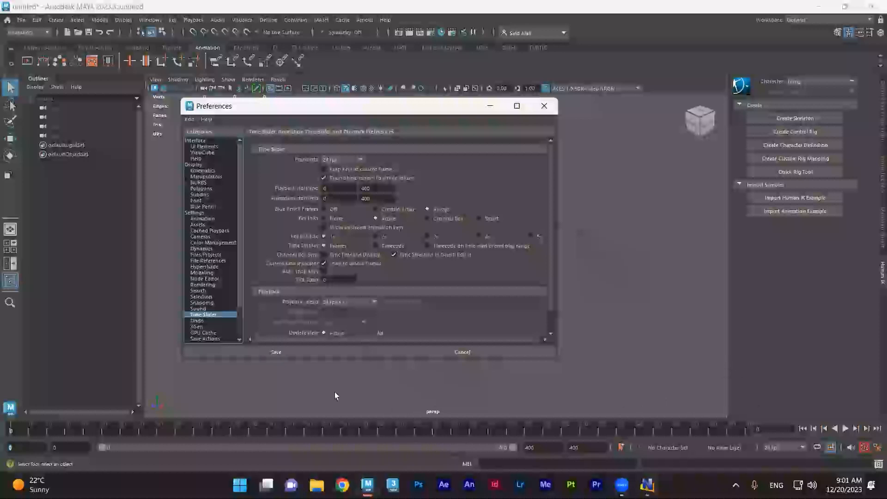
pyautogui.click(461, 351)
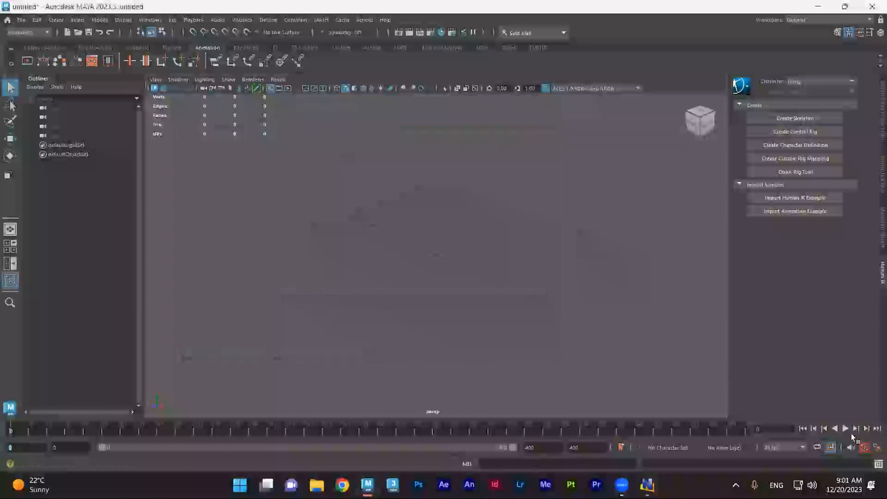
# Step: Play the timeline briefly, set the playback speed to Play every frame, and save the preferences
pyautogui.click(845, 430)
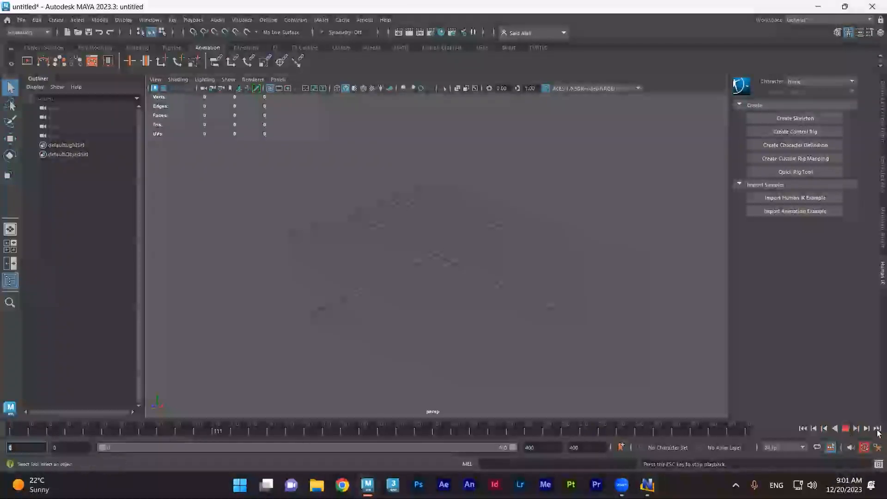
pyautogui.click(845, 429)
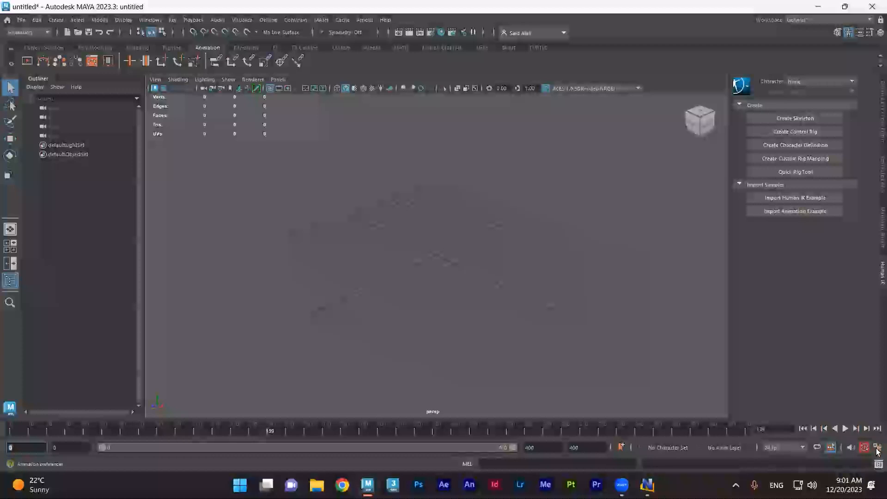
pyautogui.click(877, 448)
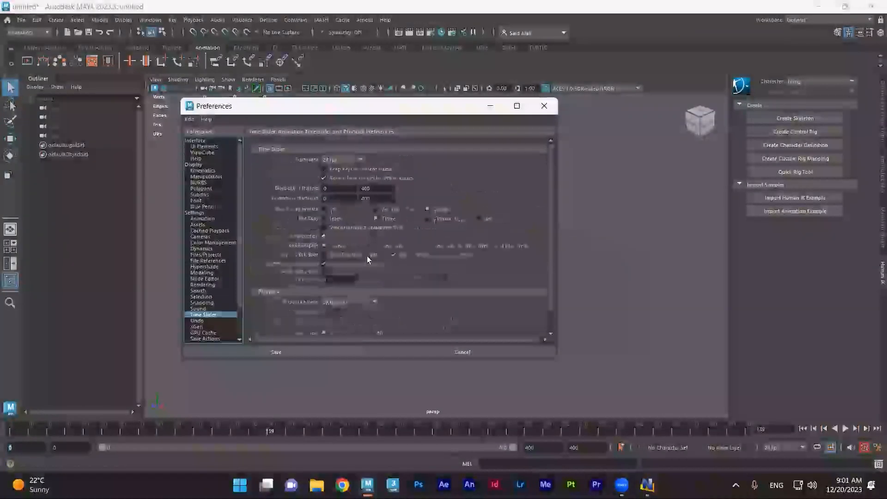
pyautogui.click(354, 279)
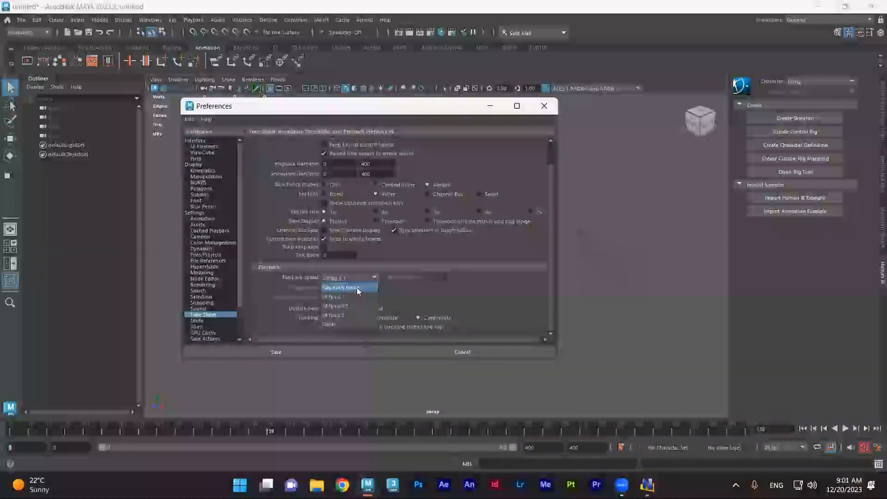
pyautogui.click(359, 286)
pyautogui.click(339, 347)
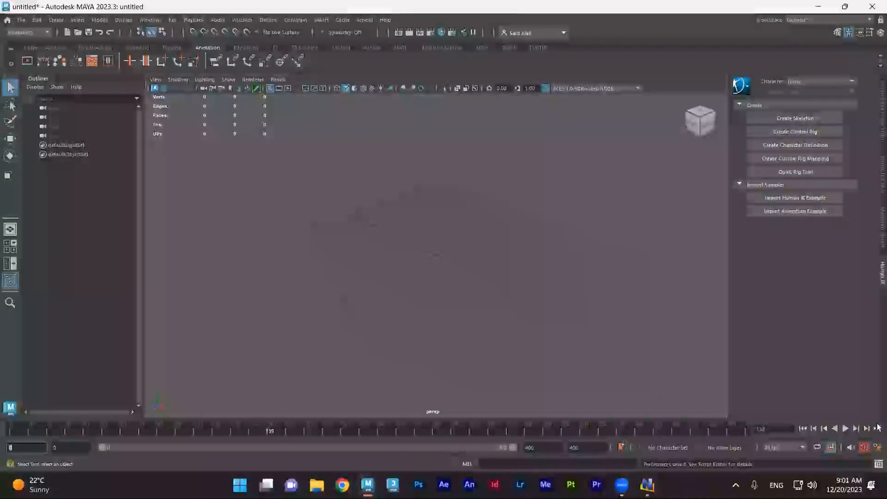
# Step: Return to the first frame and play the animation briefly to check the playback speed
pyautogui.click(802, 429)
pyautogui.click(845, 428)
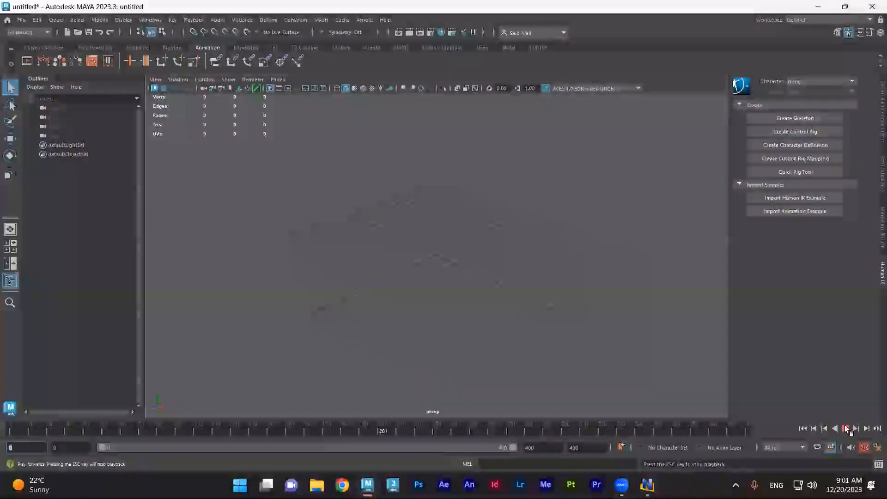
pyautogui.click(846, 428)
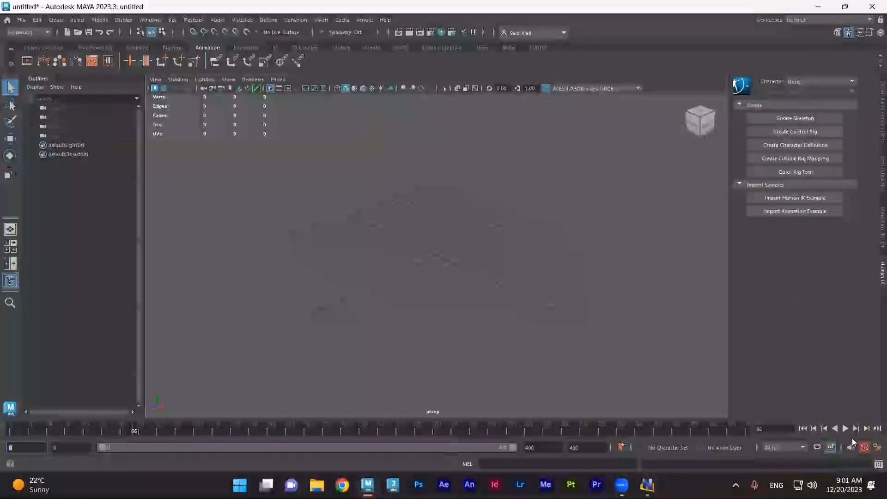
# Step: Set the Time Slider framerate to 25 fps and the playback speed to 25 fps x 1, and save the preferences
pyautogui.click(876, 447)
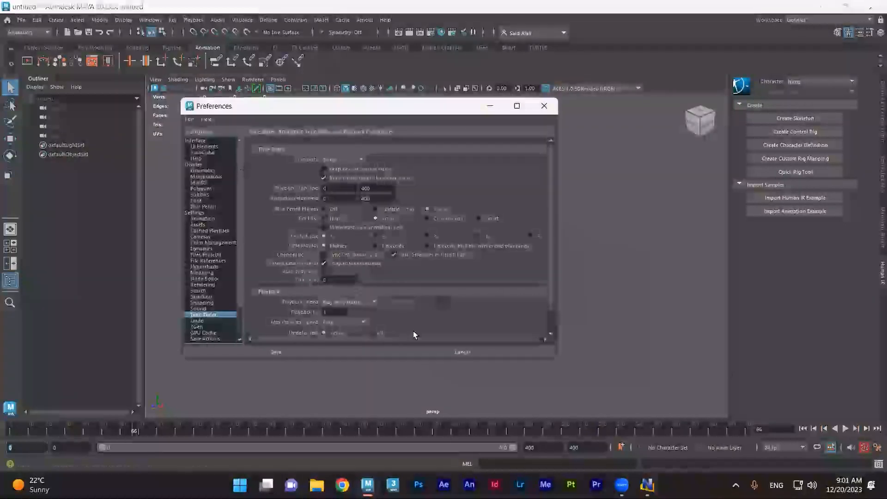
pyautogui.click(364, 304)
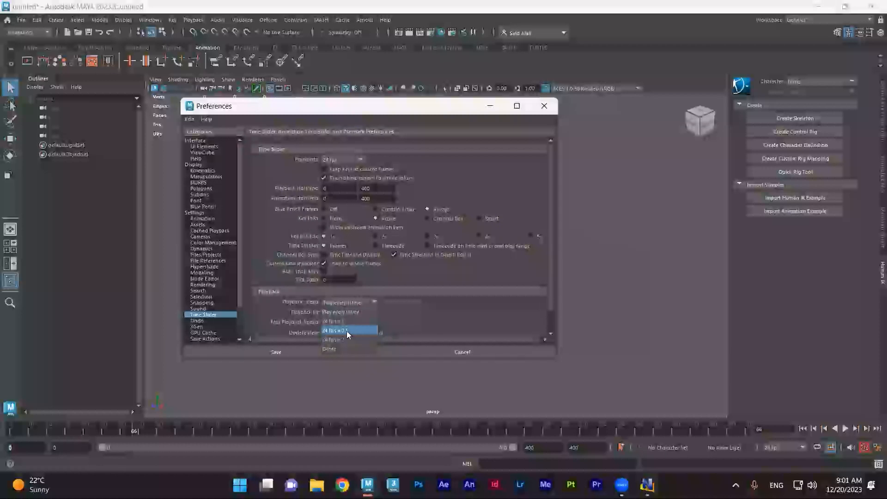
pyautogui.click(388, 285)
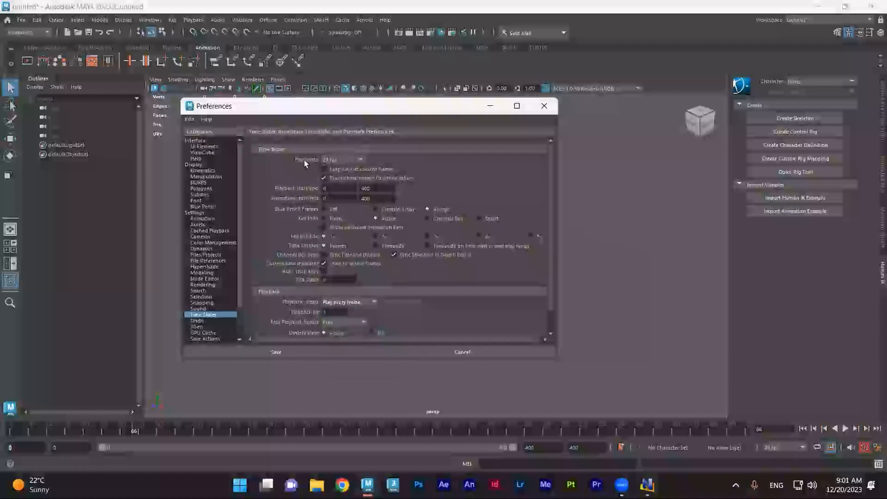
pyautogui.click(348, 159)
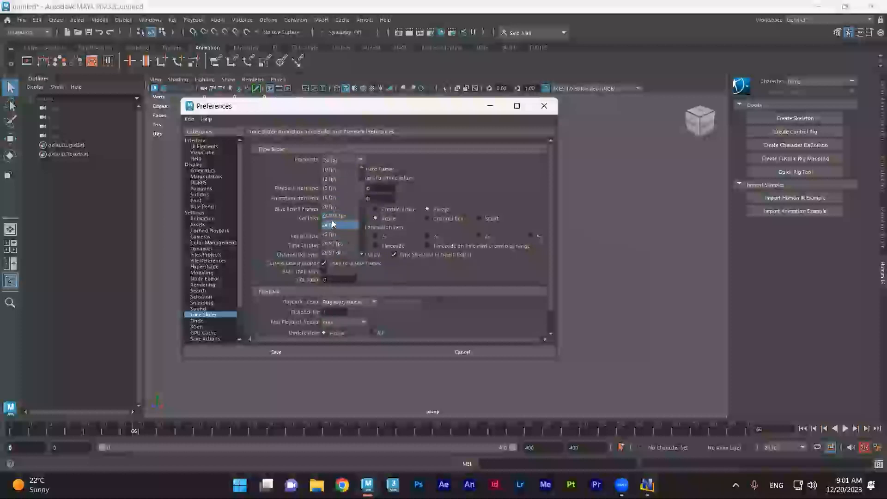
pyautogui.click(333, 233)
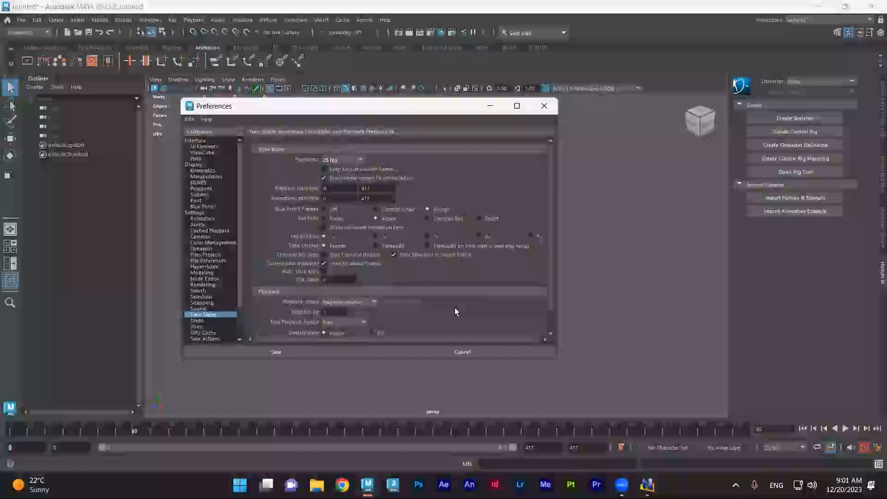
pyautogui.click(365, 302)
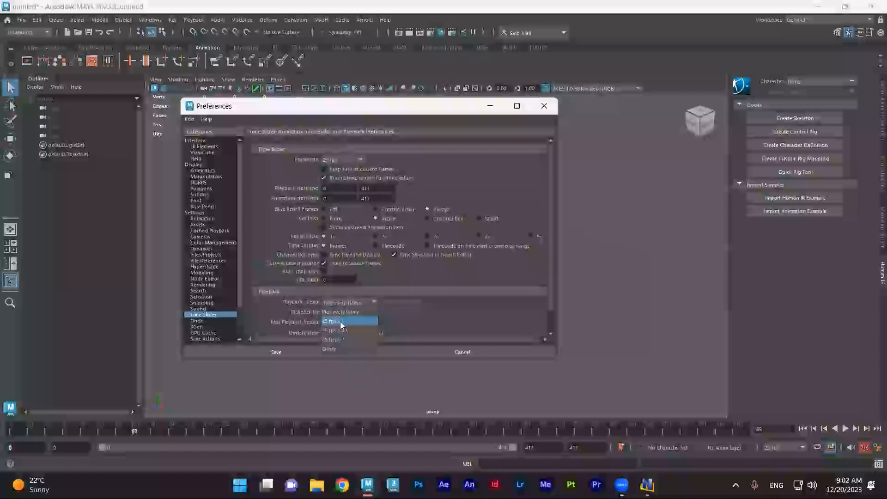
pyautogui.click(343, 323)
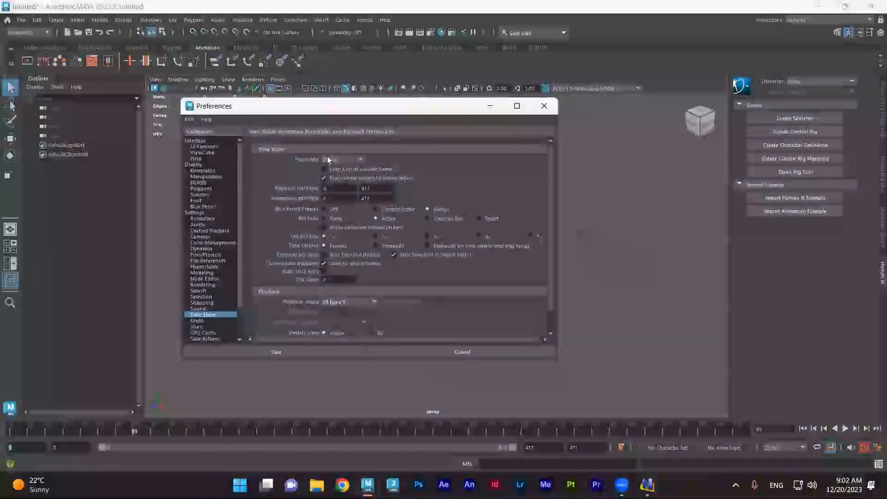
pyautogui.click(304, 350)
# Step: Rewind to frame 0 and play the timeline forward twice, stopping each time, to check real-time playback
pyautogui.click(804, 428)
pyautogui.click(846, 429)
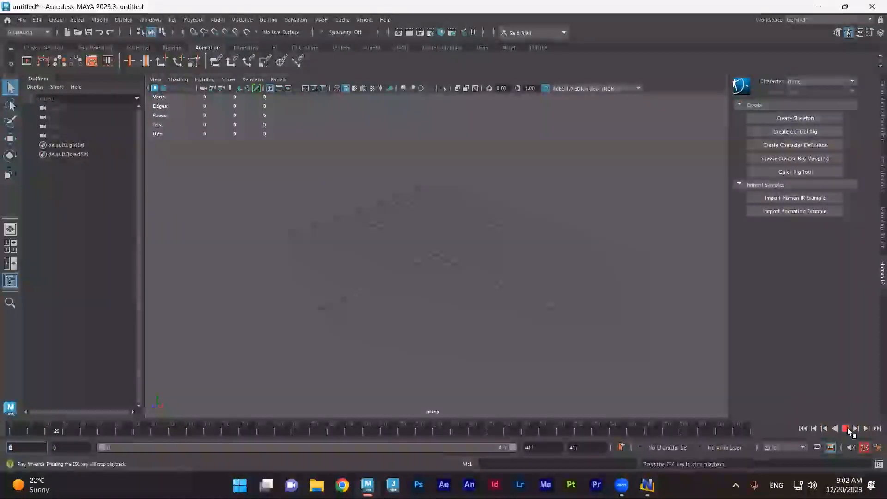
pyautogui.click(847, 428)
pyautogui.click(804, 429)
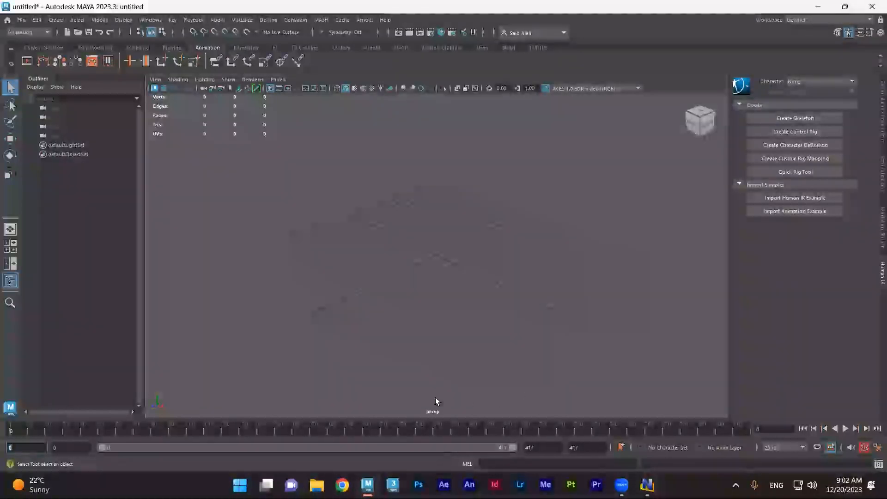
pyautogui.click(845, 428)
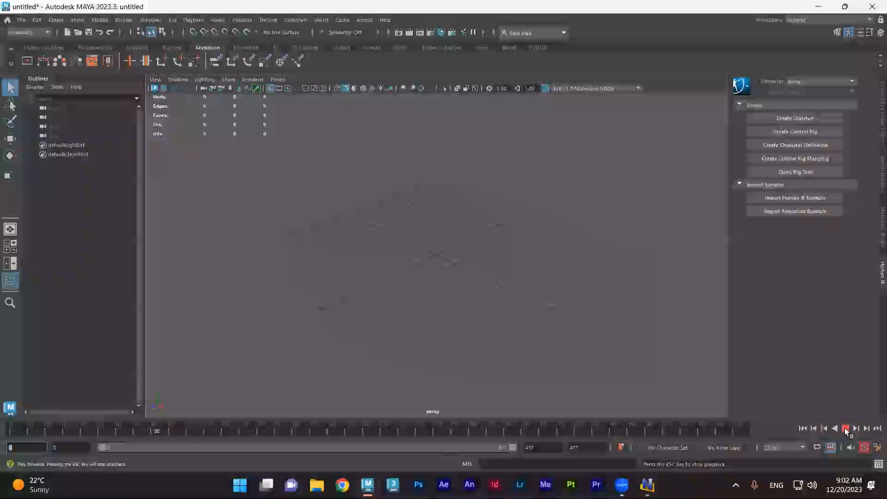
pyautogui.click(845, 429)
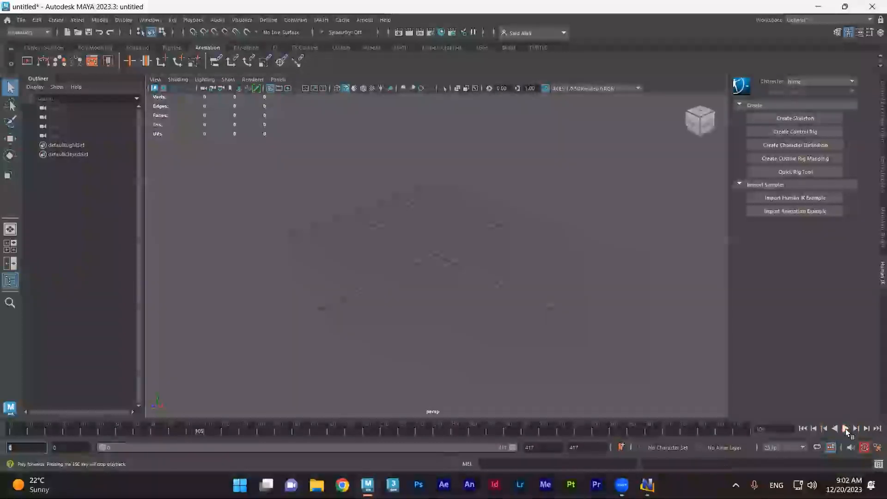
# Step: Try playing backwards, stepping single frames back and forward, and jumping to the range's end, finishing at the start frame
pyautogui.click(835, 428)
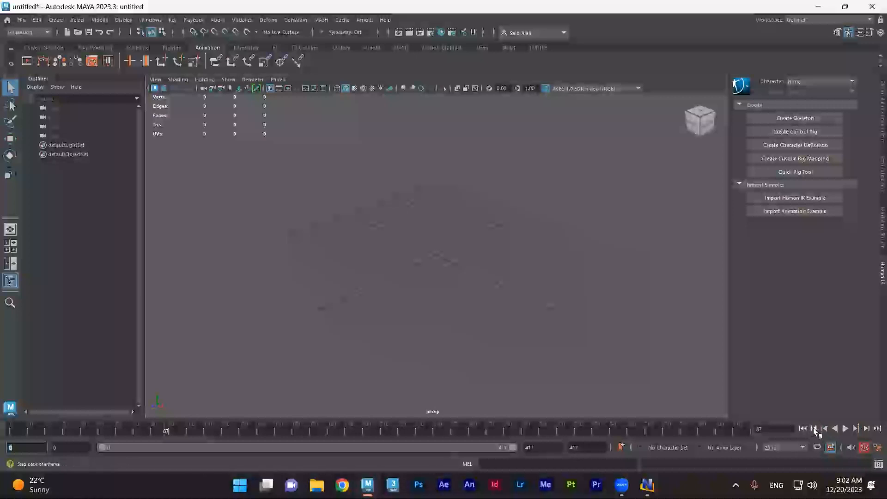
pyautogui.click(813, 428)
pyautogui.click(813, 428)
pyautogui.click(866, 427)
pyautogui.click(866, 428)
pyautogui.click(803, 429)
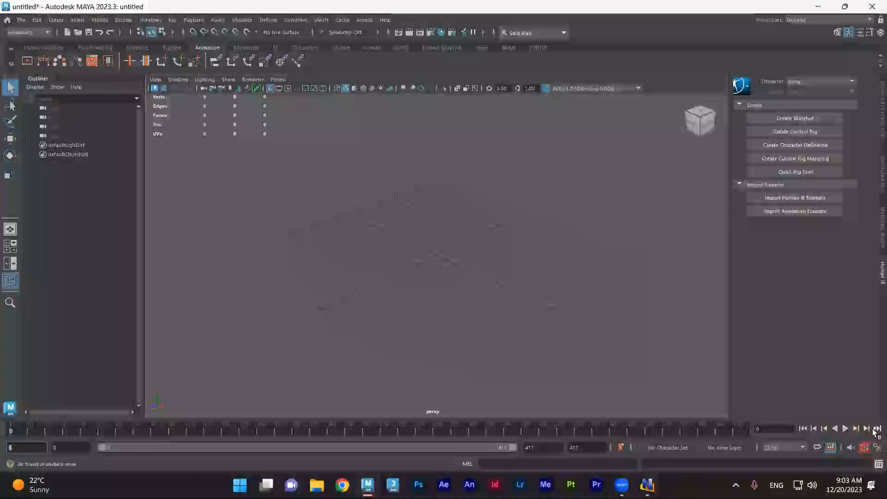
pyautogui.click(877, 429)
pyautogui.click(804, 428)
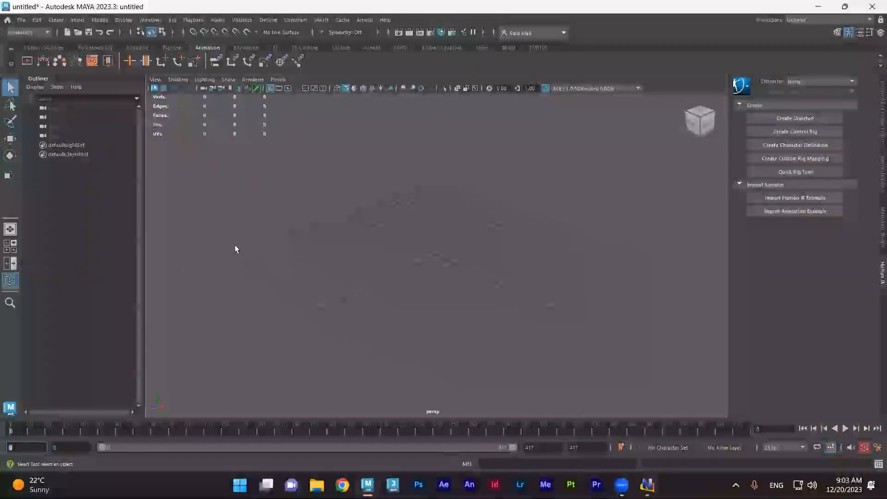
# Step: View the Attribute Editor and return to the Channel Box / Layer Editor
pyautogui.click(882, 105)
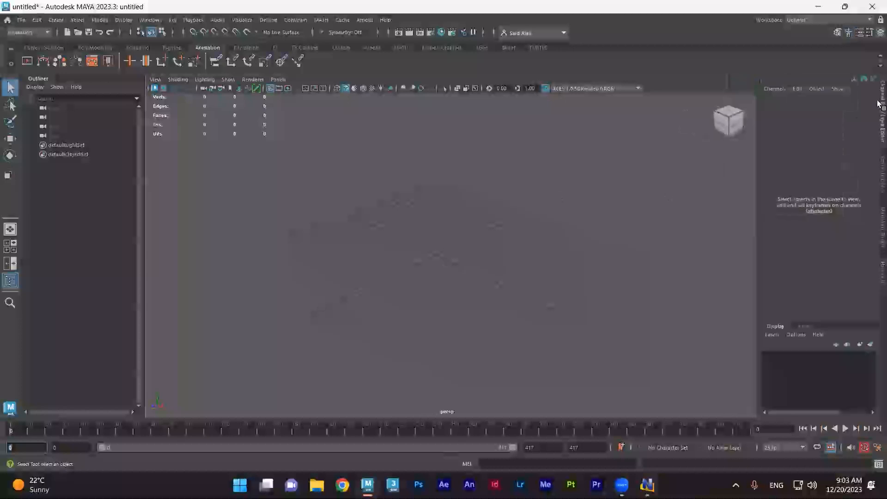
pyautogui.click(882, 179)
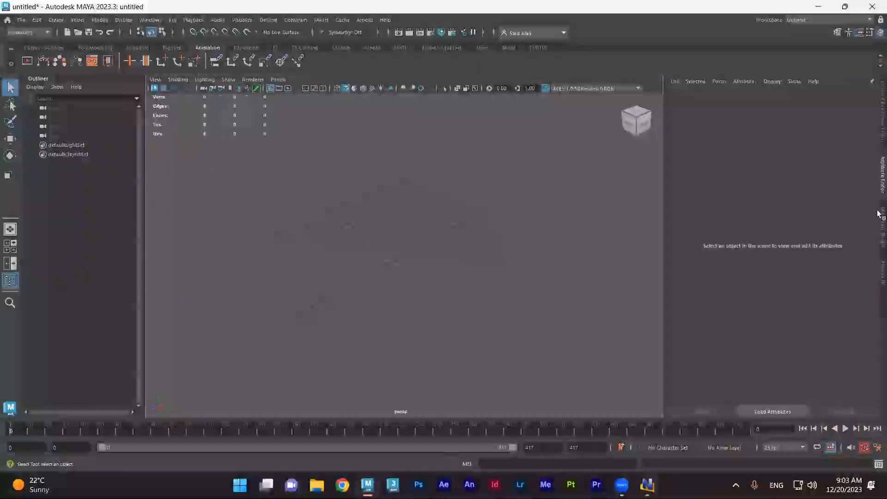
pyautogui.click(882, 115)
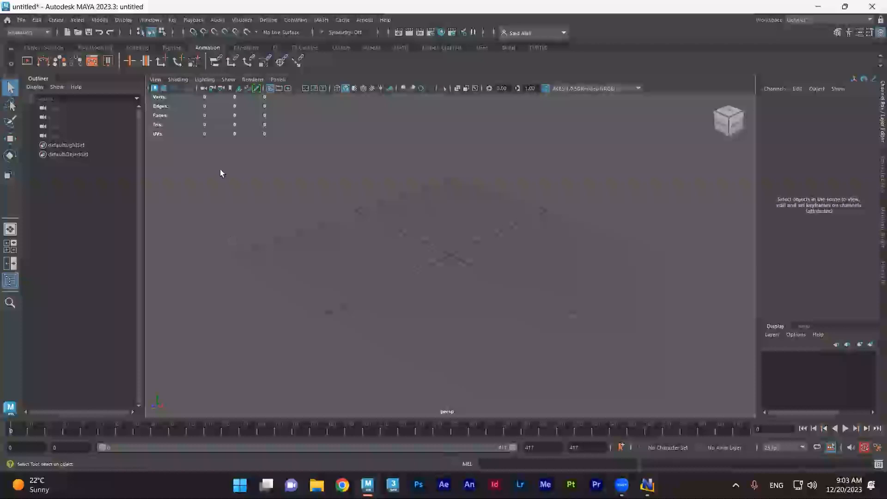
# Step: Switch to the Poly Modeling tools and create a polygon cube at the grid origin
pyautogui.click(44, 48)
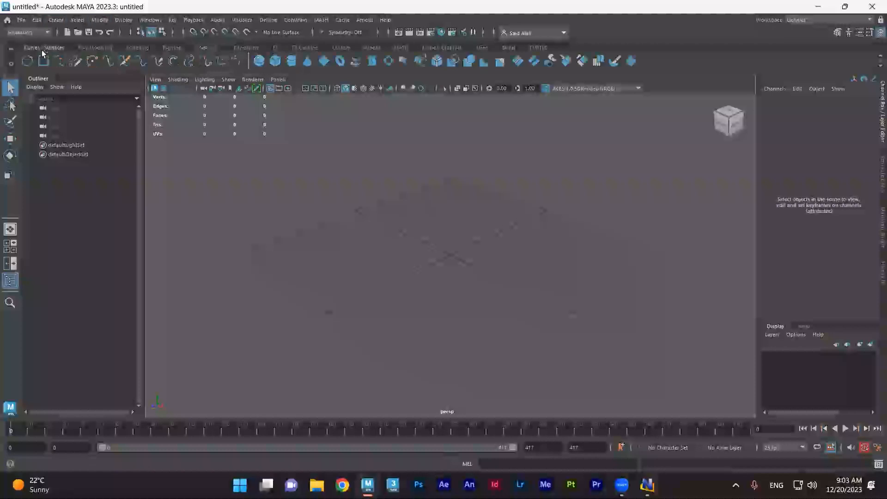
pyautogui.click(84, 49)
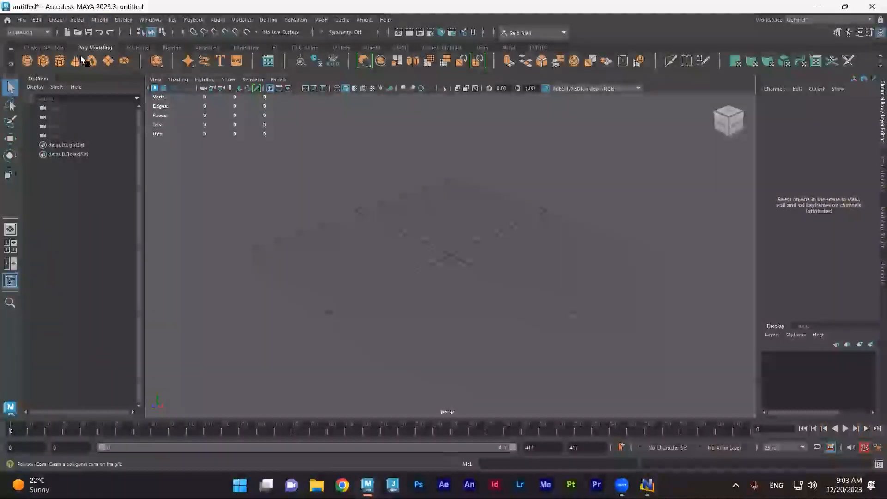
pyautogui.click(43, 60)
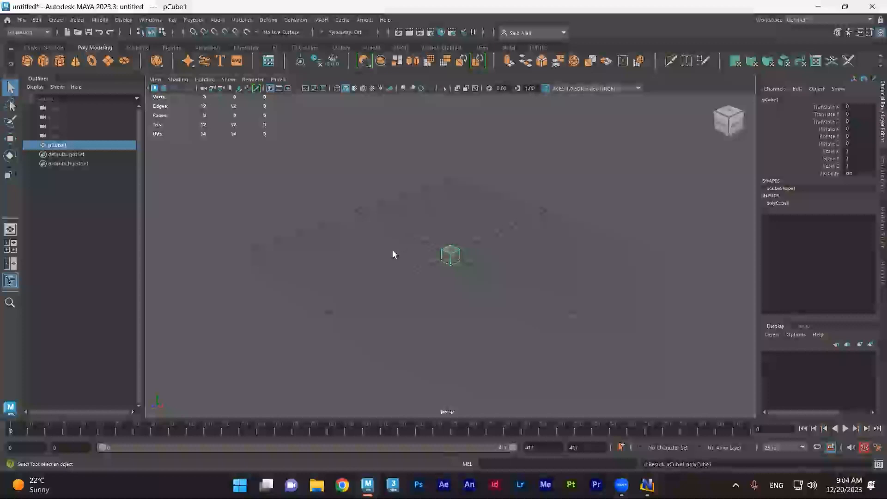
# Step: Select the cube, activate the Move tool, and set a keyframe on all its channels at frame 0
pyautogui.keyDown('alt'); pyautogui.moveTo(359, 299); pyautogui.dragTo(439, 293); pyautogui.keyUp('alt')
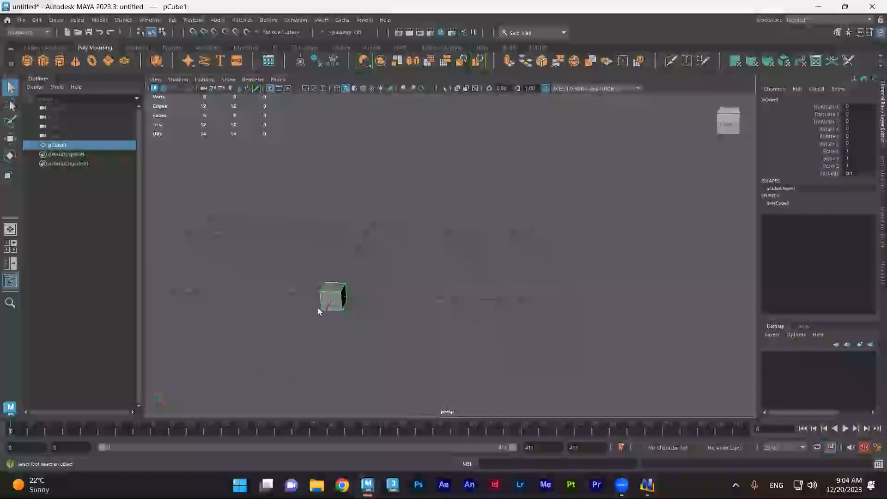
pyautogui.click(377, 291)
pyautogui.click(340, 297)
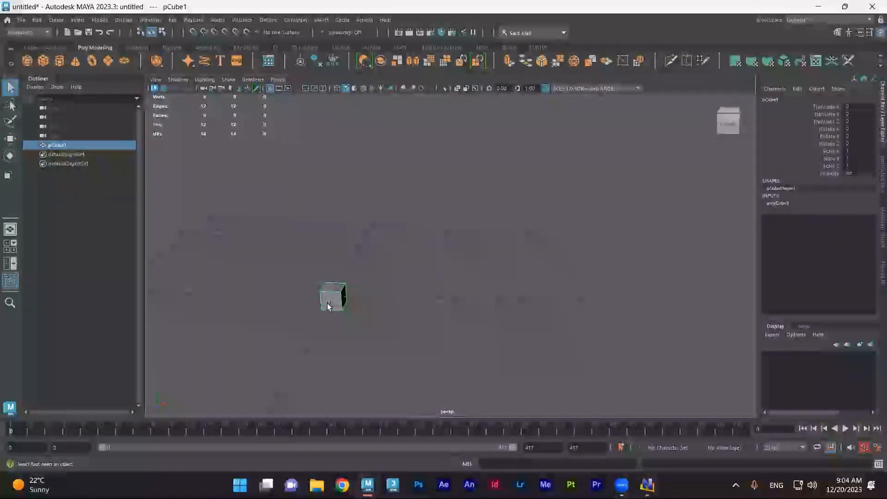
pyautogui.press('w')
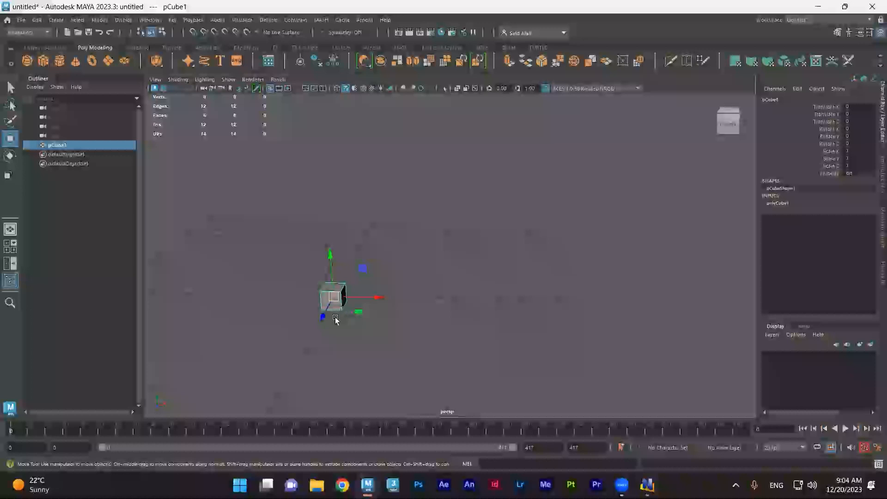
pyautogui.press('s')
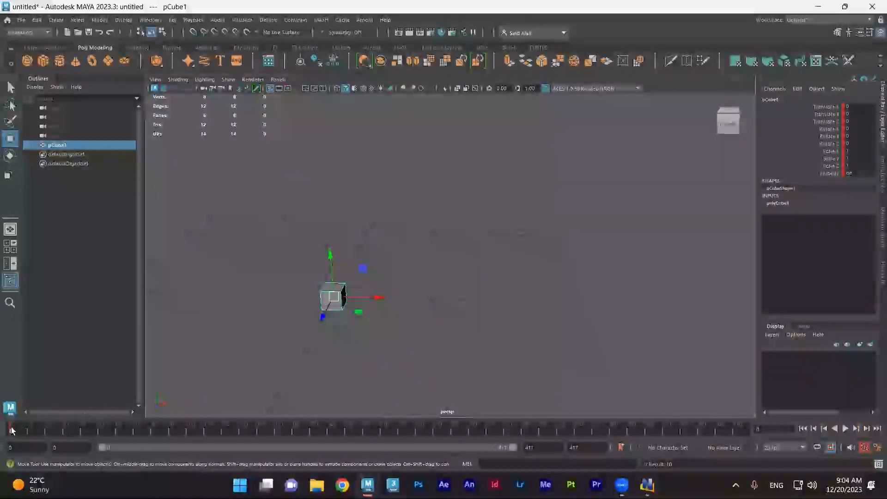
# Step: Advance to frame 50 and move the cube about 8.3 units along the X axis to record an automatic keyframe
pyautogui.hotkey('alt', 'v')
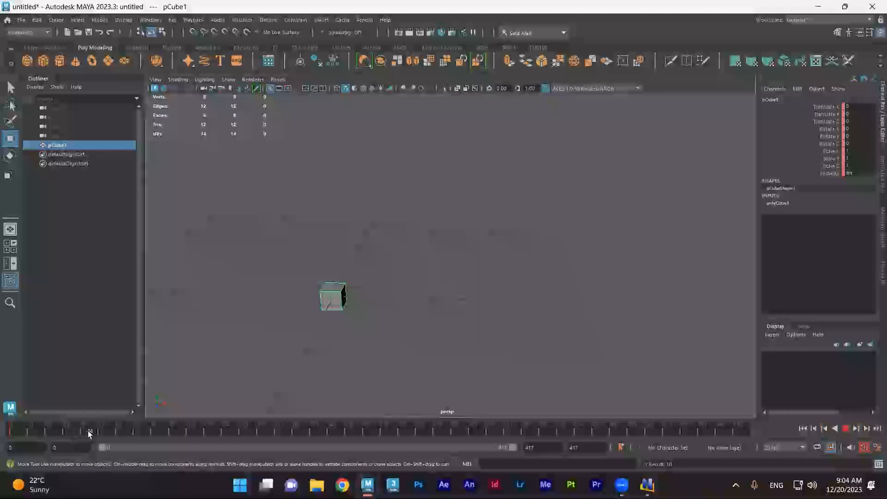
pyautogui.hotkey('alt', 'v')
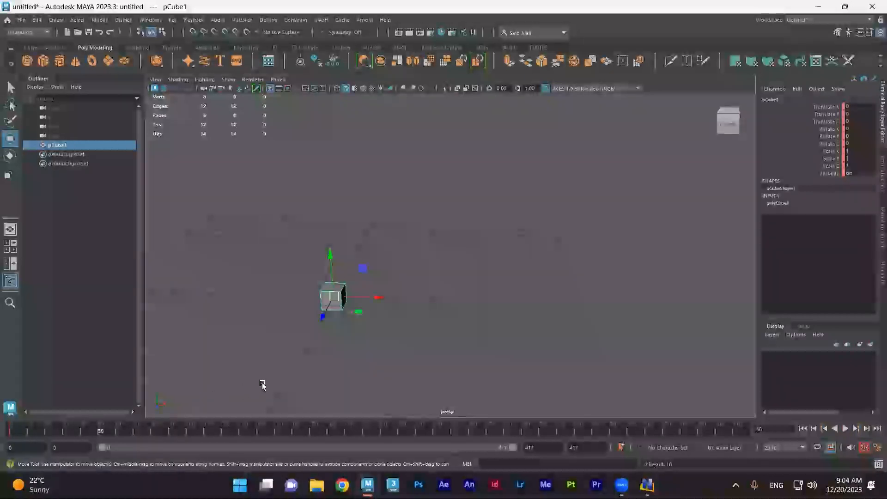
pyautogui.moveTo(376, 297); pyautogui.dragTo(549, 307)
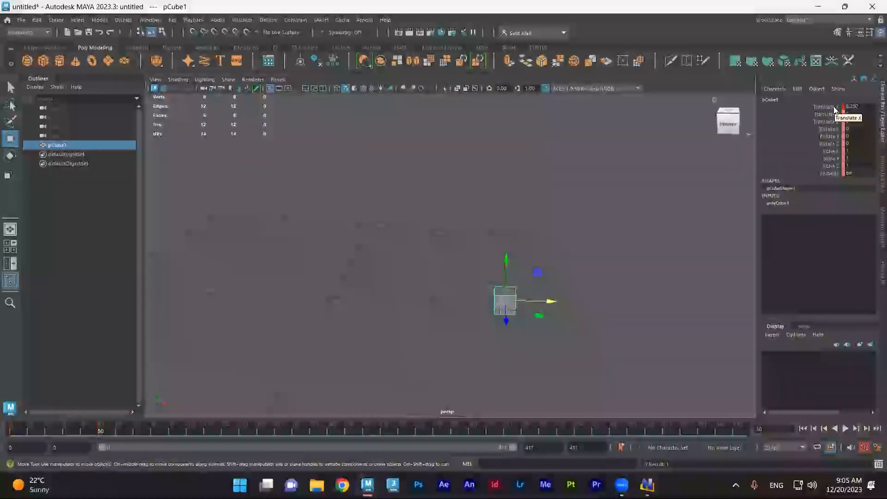
pyautogui.click(864, 447)
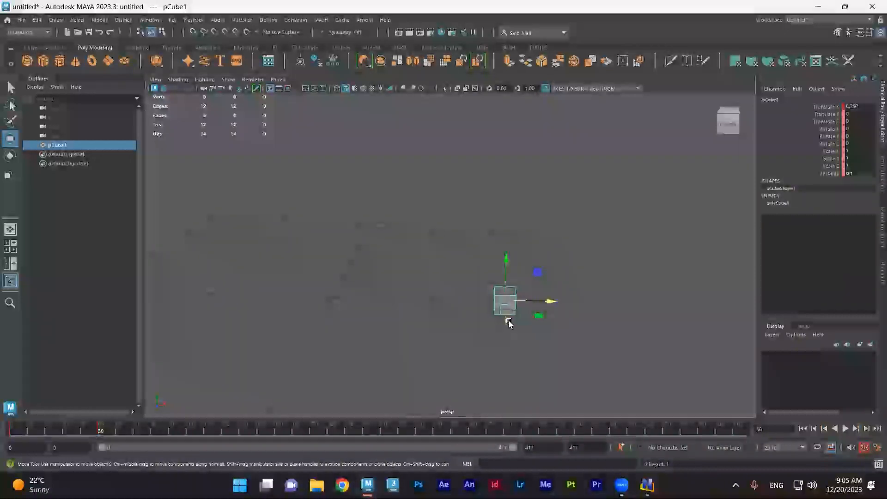
# Step: At frame 50, move the cube about 4.4 units along Z and rotate it to about -174° around Z
pyautogui.moveTo(508, 322); pyautogui.dragTo(510, 376)
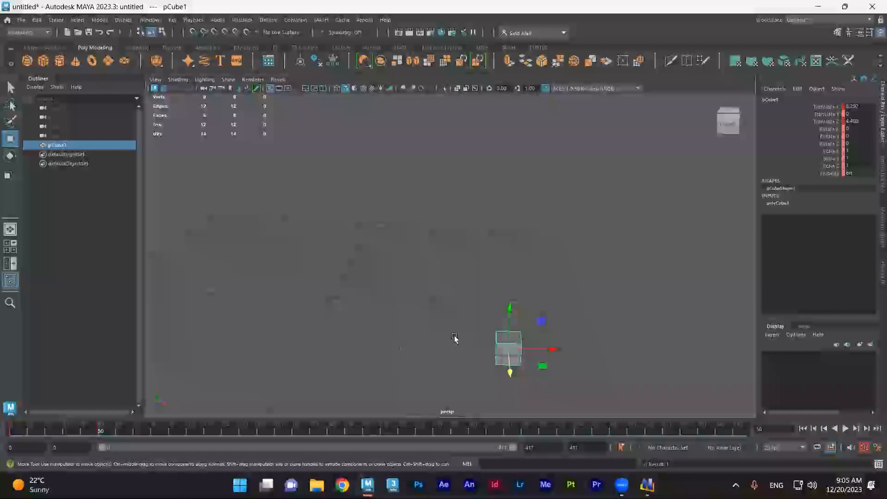
pyautogui.press('e')
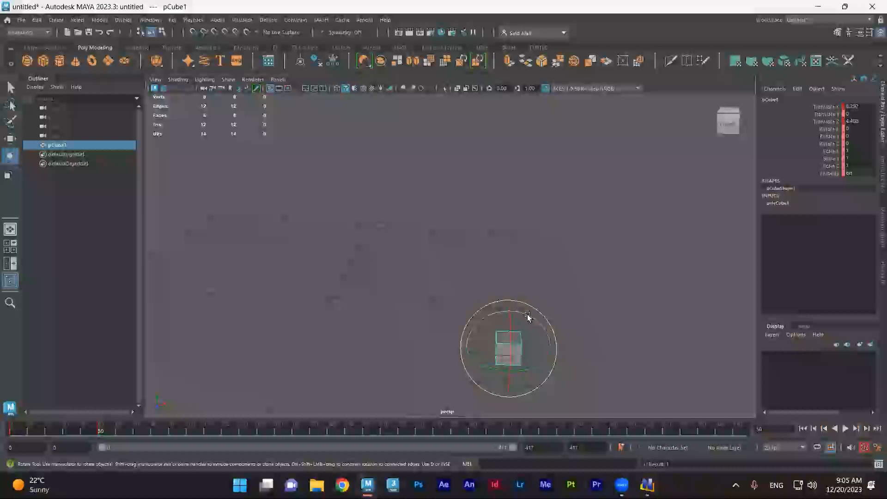
pyautogui.moveTo(513, 312); pyautogui.dragTo(506, 398)
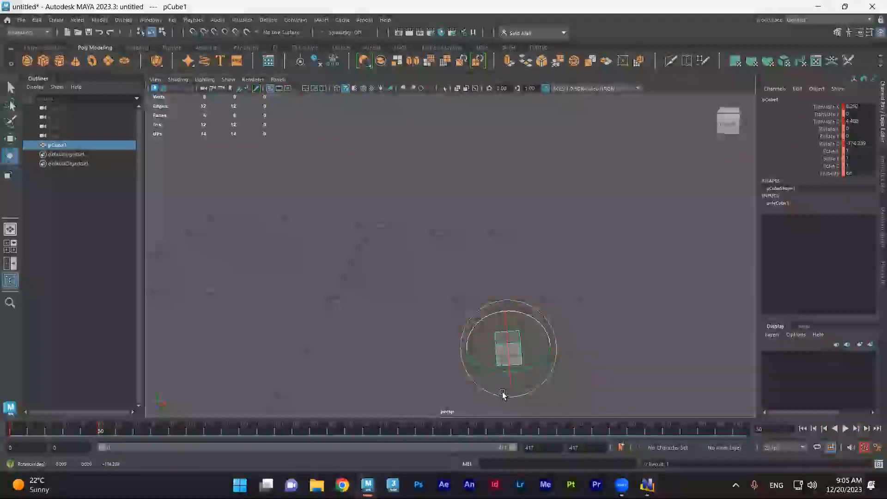
# Step: Scale the cube uniformly to about 1.9 and undo the last keyframe set on it
pyautogui.press('r')
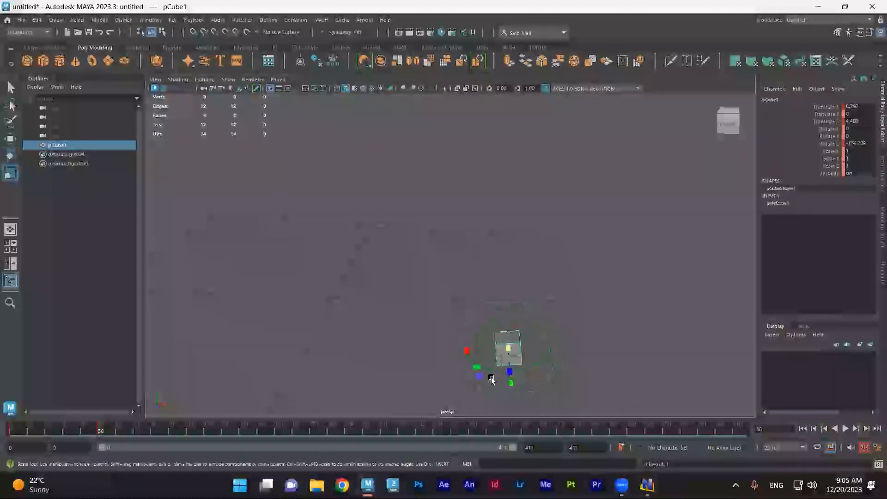
pyautogui.moveTo(509, 349); pyautogui.dragTo(530, 353)
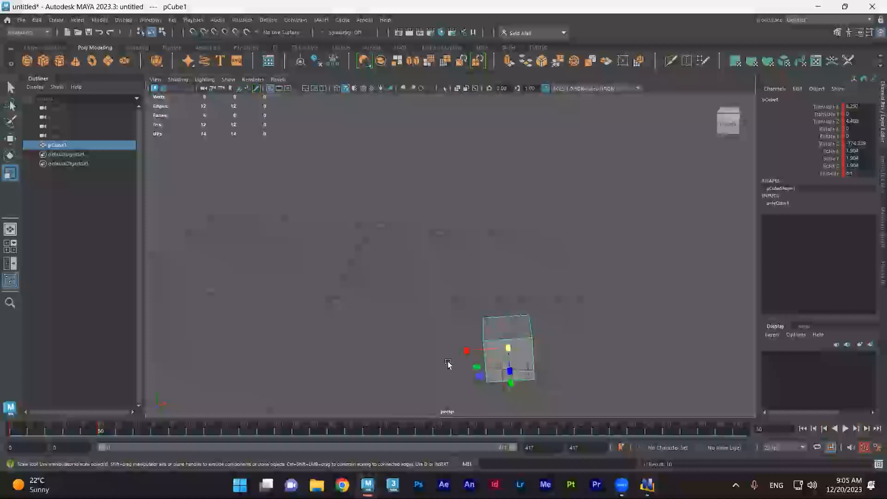
pyautogui.hotkey('ctrl', 'z')
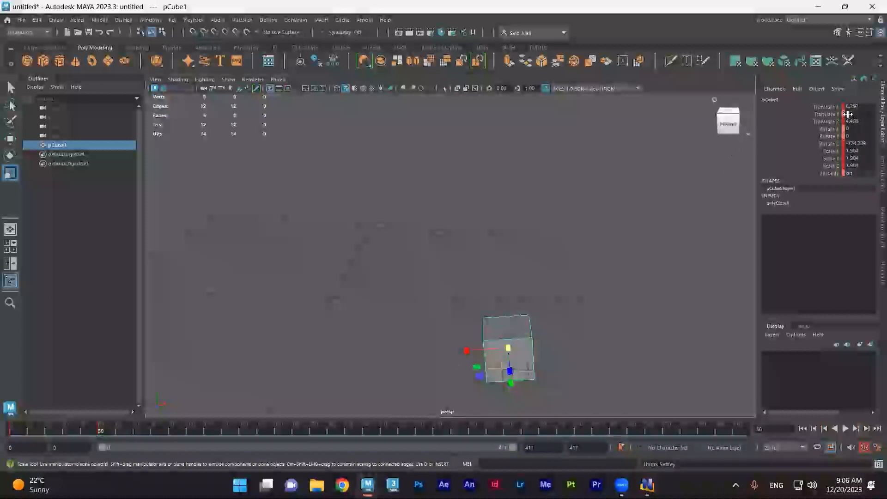
# Step: Key all of the cube's channels from Translate X through Visibility at frame 50
pyautogui.moveTo(827, 107); pyautogui.dragTo(850, 137)
pyautogui.click(826, 108)
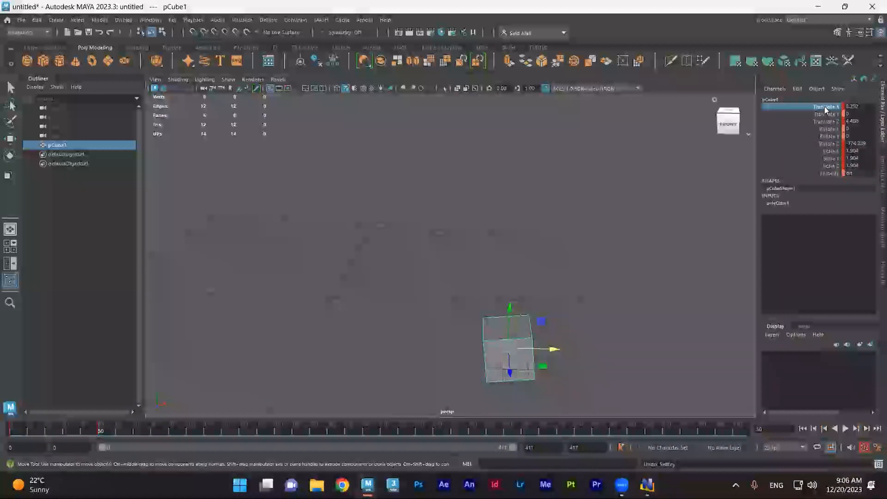
pyautogui.moveTo(825, 108); pyautogui.dragTo(866, 170)
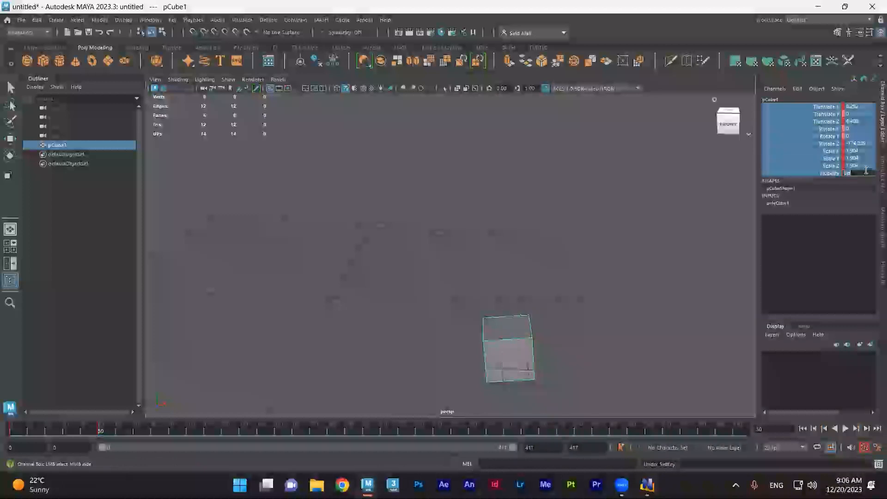
pyautogui.rightClick(834, 106)
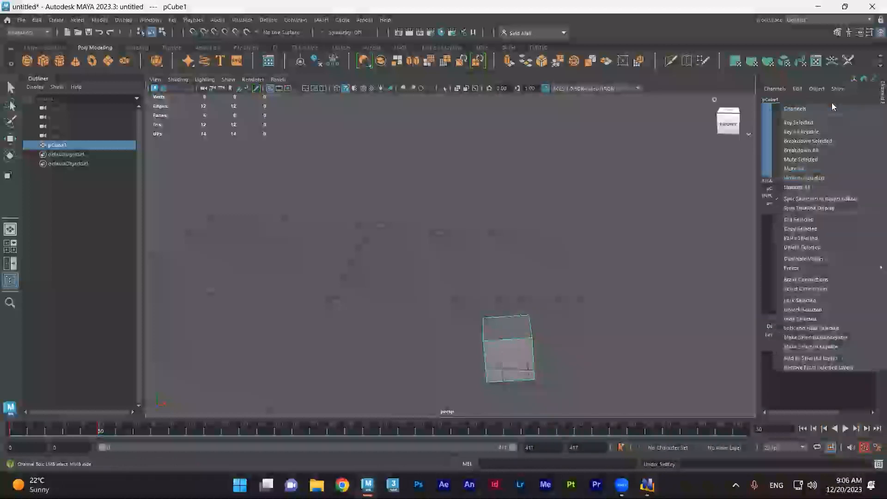
pyautogui.click(815, 124)
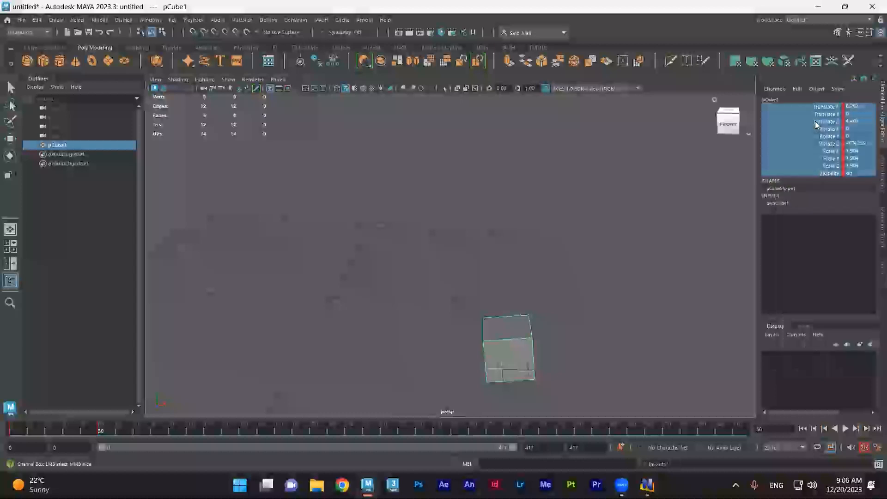
# Step: Return to frame 0 and play the cube's animation forward and then backward
pyautogui.moveTo(96, 431); pyautogui.dragTo(10, 446)
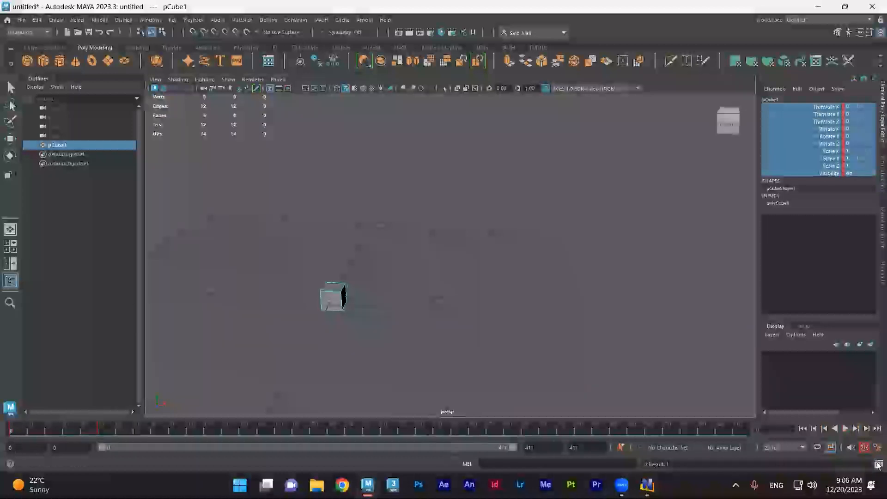
pyautogui.click(845, 429)
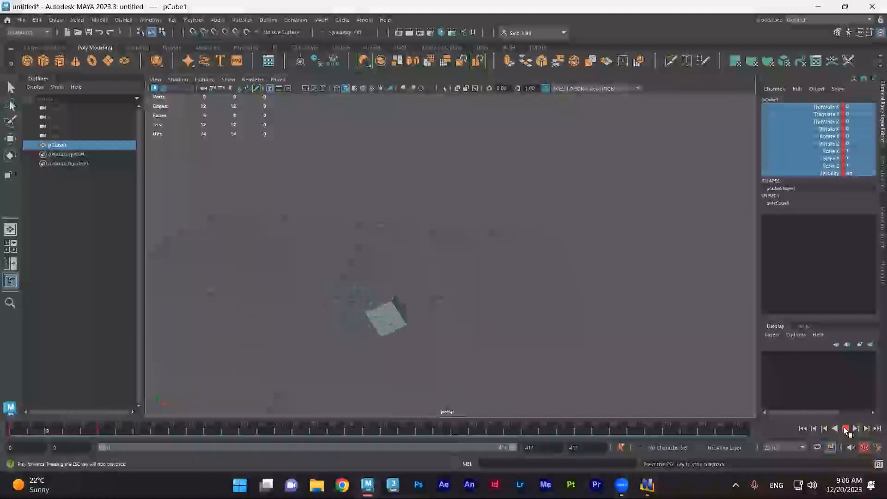
pyautogui.click(836, 428)
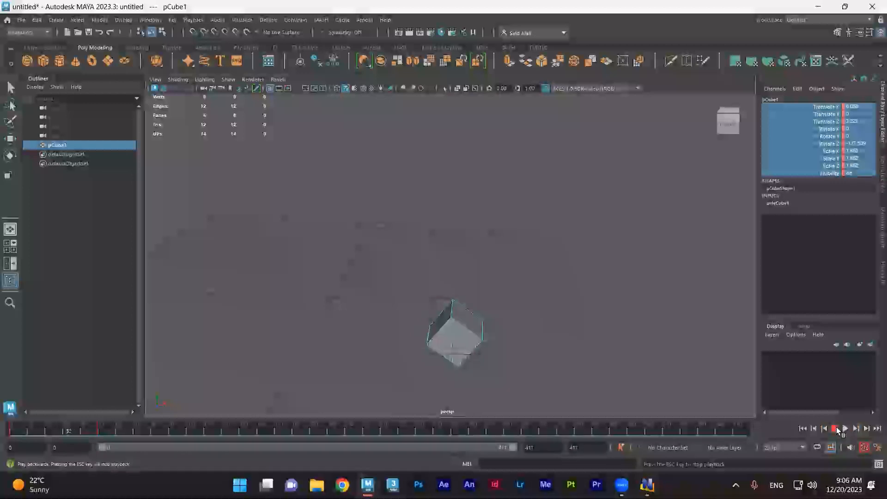
pyautogui.click(837, 428)
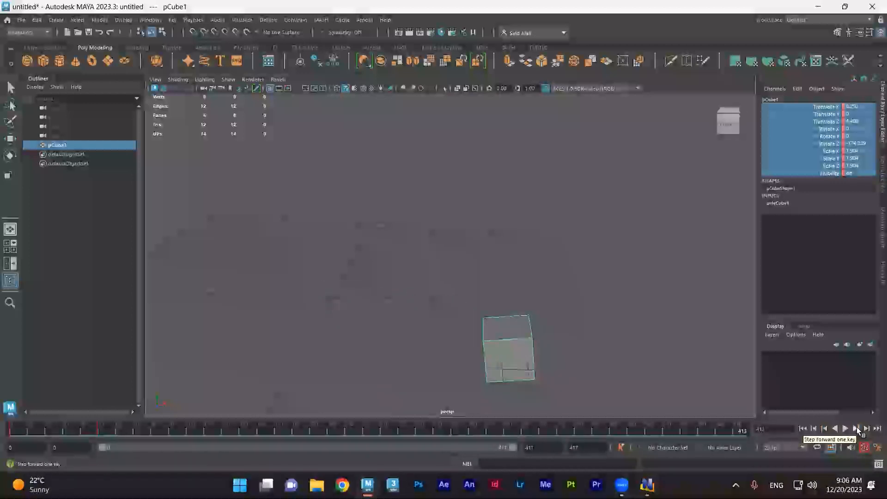
# Step: Step through the cube's keyframes on the timeline and go back to frame 0
pyautogui.click(857, 428)
pyautogui.click(857, 428)
pyautogui.click(856, 428)
pyautogui.click(856, 428)
pyautogui.click(857, 428)
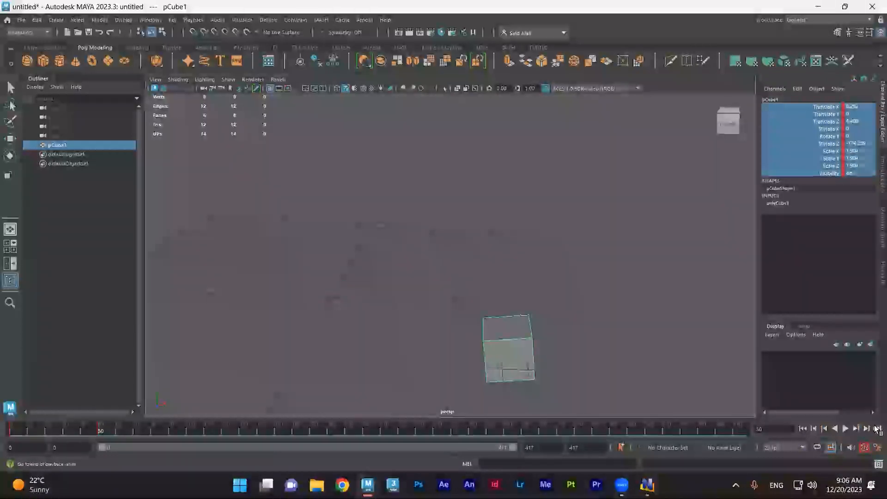
pyautogui.click(825, 429)
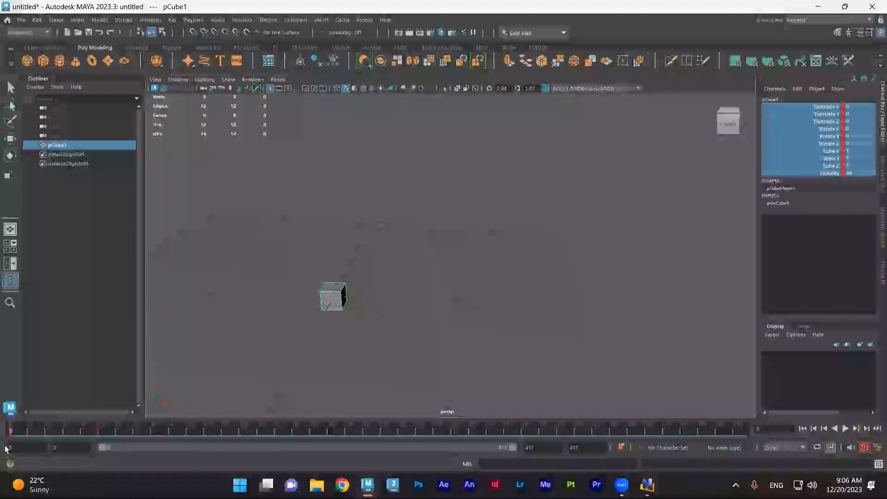
pyautogui.moveTo(8, 432)
pyautogui.mouseDown()
pyautogui.moveTo(103, 433)
pyautogui.moveTo(5, 435)
pyautogui.mouseUp()
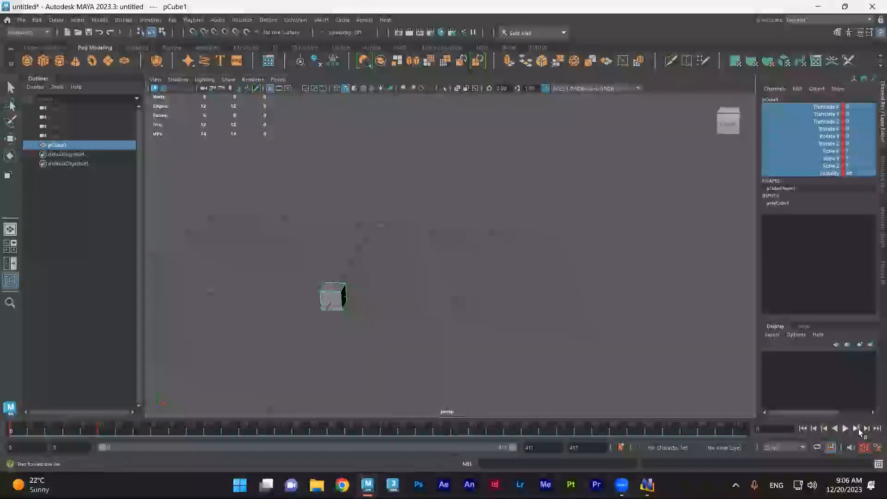
pyautogui.click(859, 429)
# Step: At frame 90, set all of the cube's Translate and Rotate channels to 0 and its Scale channels to 1
pyautogui.click(170, 430)
pyautogui.scroll(-1, 424, 297)
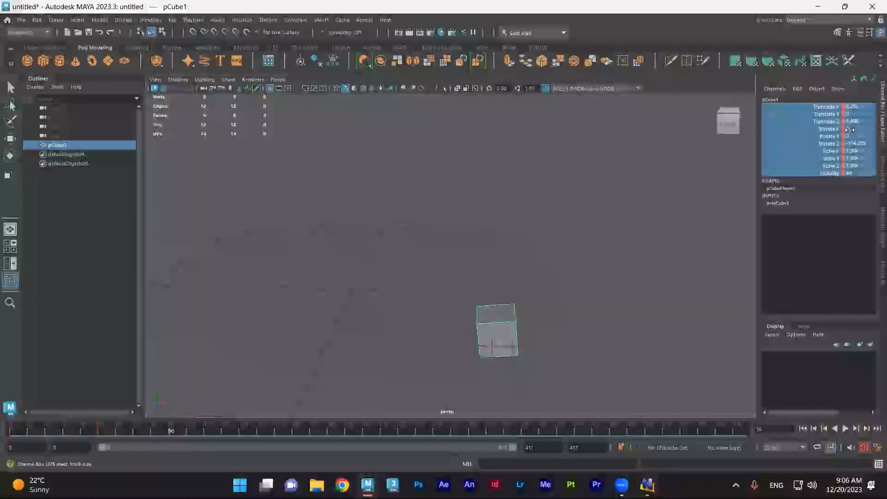
pyautogui.press('w')
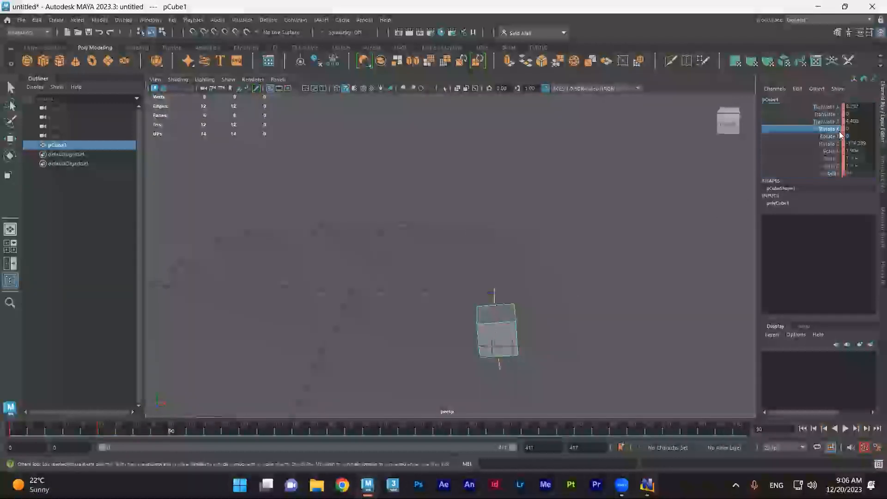
pyautogui.click(827, 107)
pyautogui.moveTo(833, 107); pyautogui.dragTo(863, 144)
pyautogui.write('0')
pyautogui.press('Return')
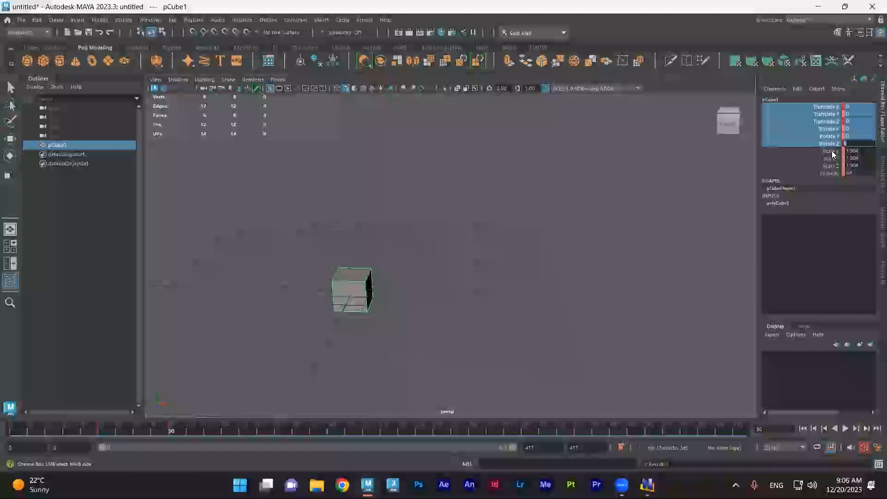
pyautogui.moveTo(834, 151); pyautogui.dragTo(856, 165)
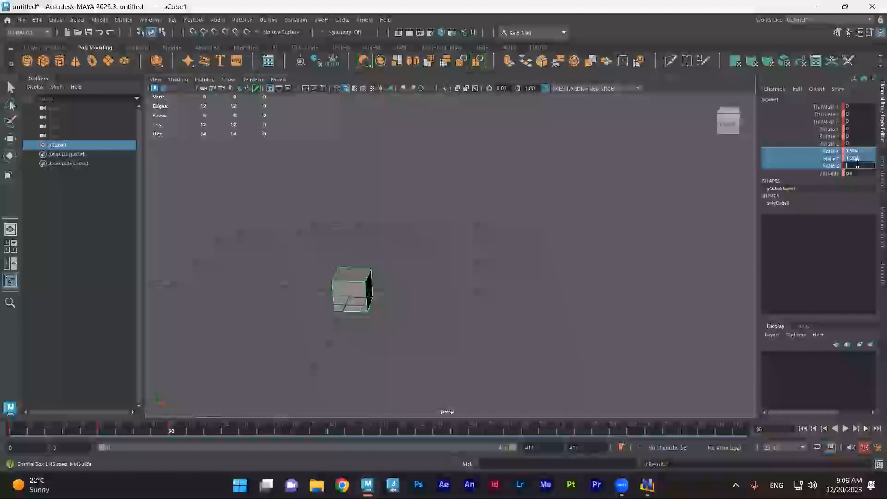
pyautogui.press('Return')
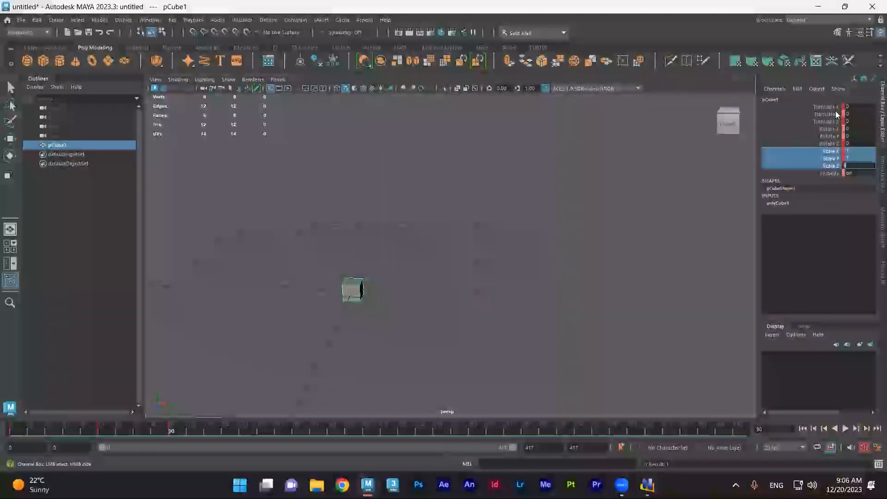
# Step: Key the cube's Translate Y and Translate Z channels at frame 90
pyautogui.moveTo(828, 107); pyautogui.dragTo(863, 169)
pyautogui.click(830, 128)
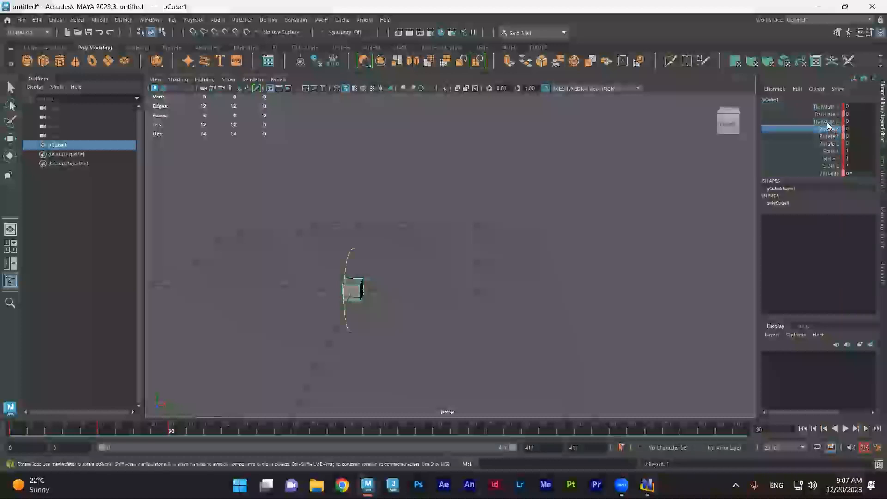
pyautogui.click(831, 114)
pyautogui.rightClick(833, 115)
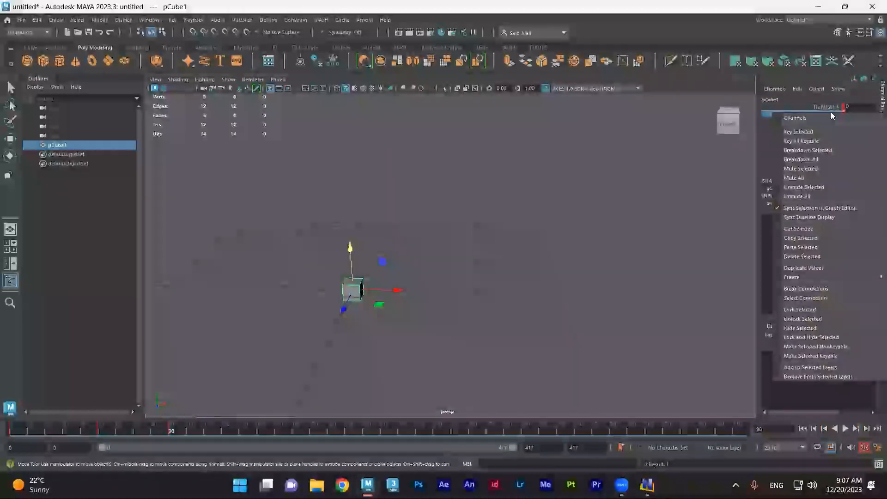
pyautogui.click(812, 131)
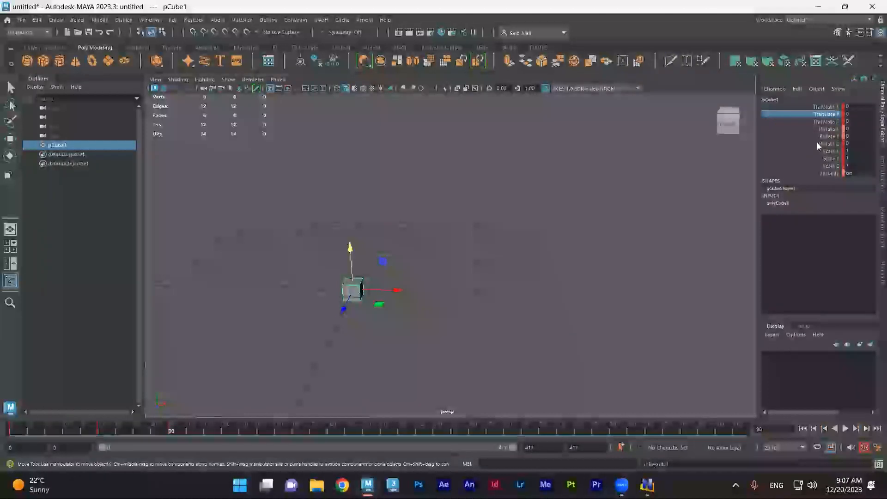
pyautogui.rightClick(831, 119)
pyautogui.click(849, 148)
pyautogui.moveTo(827, 130); pyautogui.dragTo(835, 136)
pyautogui.click(832, 124)
pyautogui.rightClick(833, 124)
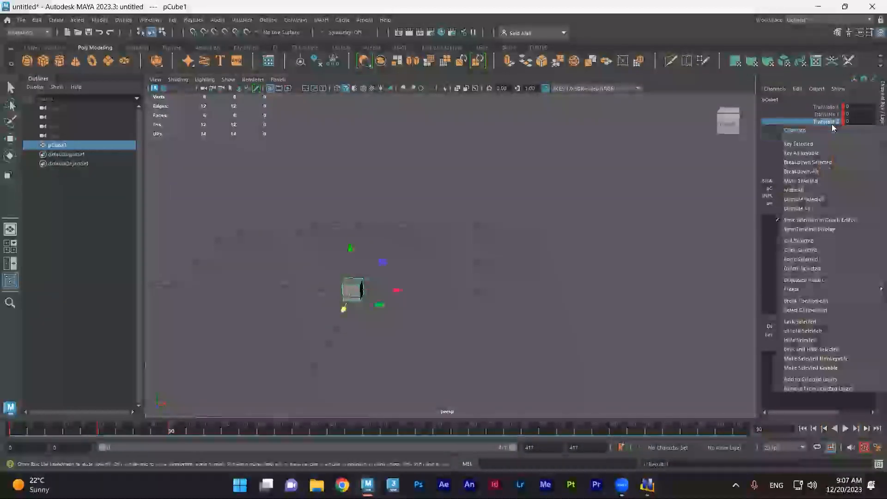
pyautogui.click(813, 144)
# Step: Key the cube's remaining unkeyed Rotate channels and its Visibility channel at frame 90
pyautogui.click(835, 130)
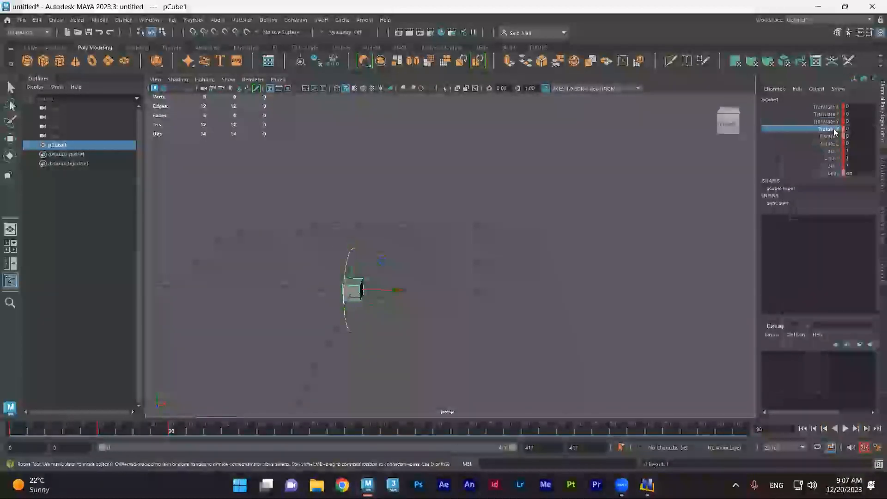
pyautogui.rightClick(836, 131)
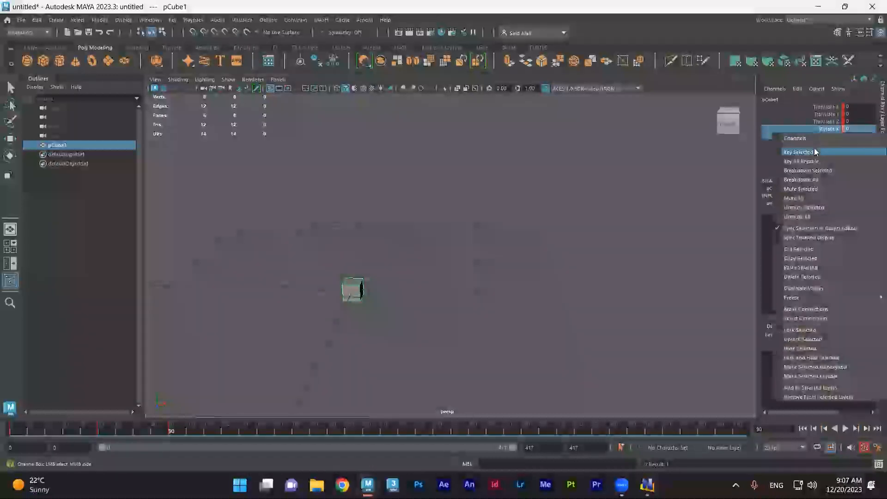
pyautogui.click(815, 152)
pyautogui.rightClick(836, 174)
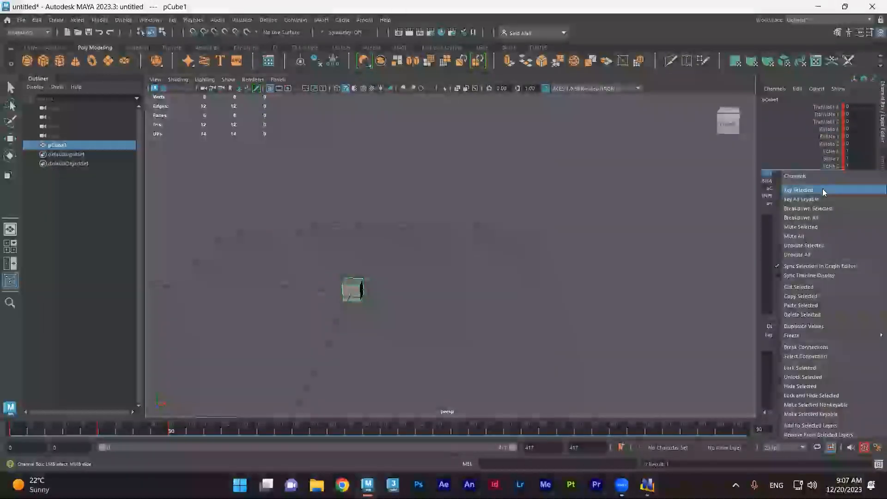
pyautogui.click(821, 190)
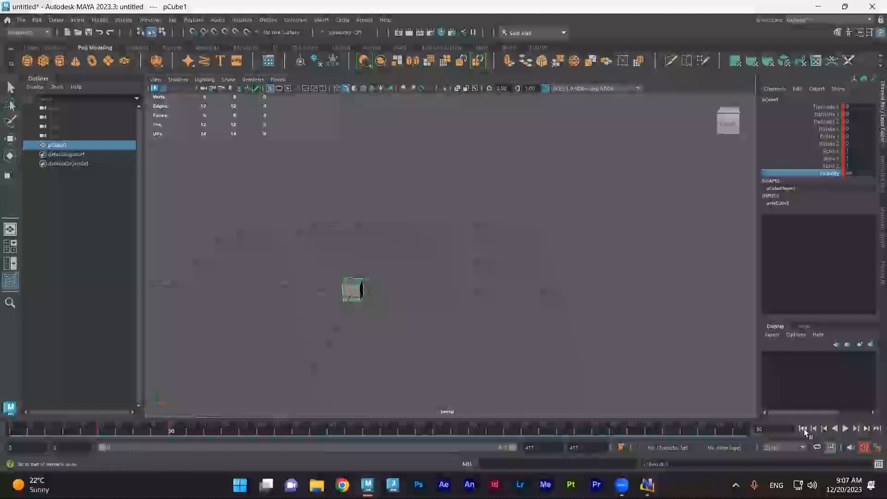
# Step: Play back the cube's full animation, stop it, and scrub the timeline to frame 94
pyautogui.click(845, 428)
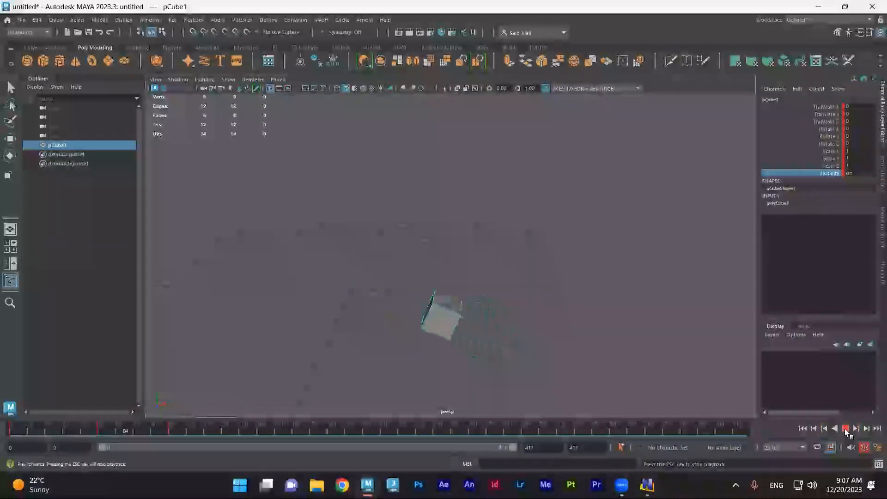
pyautogui.click(845, 429)
pyautogui.click(846, 429)
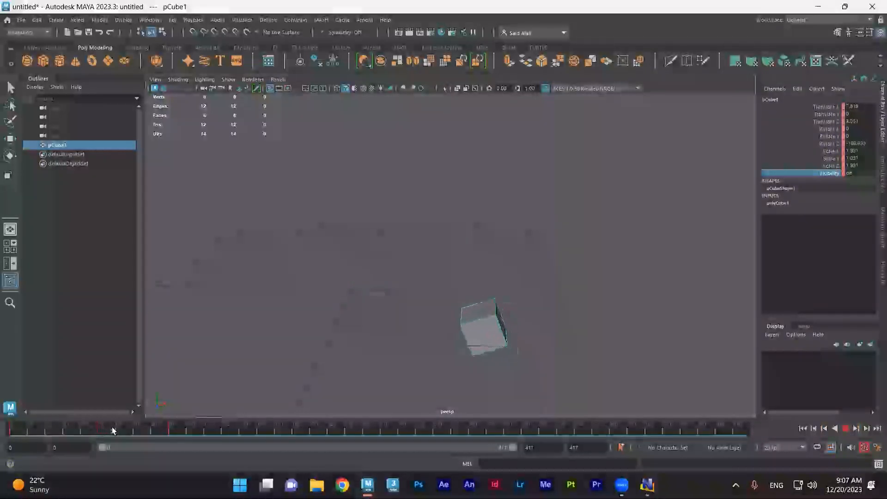
pyautogui.moveTo(172, 435)
pyautogui.mouseDown()
pyautogui.moveTo(85, 434)
pyautogui.moveTo(178, 432)
pyautogui.mouseUp()
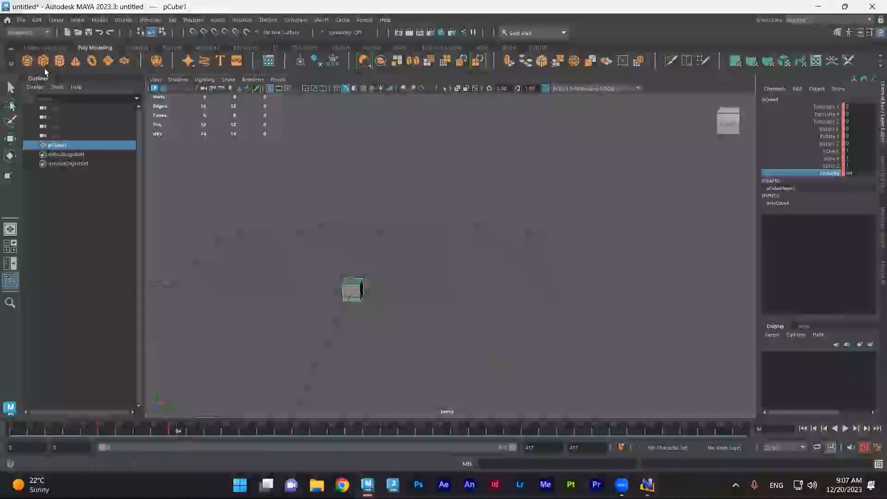
# Step: Create a polygon sphere and move it about 5.4 units along Z, in front of the cube
pyautogui.click(27, 60)
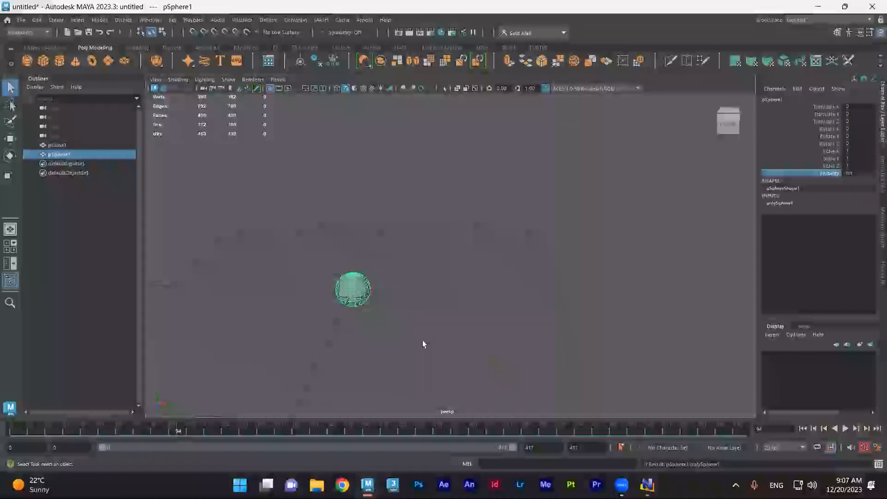
pyautogui.press('w')
pyautogui.moveTo(345, 311); pyautogui.dragTo(328, 361)
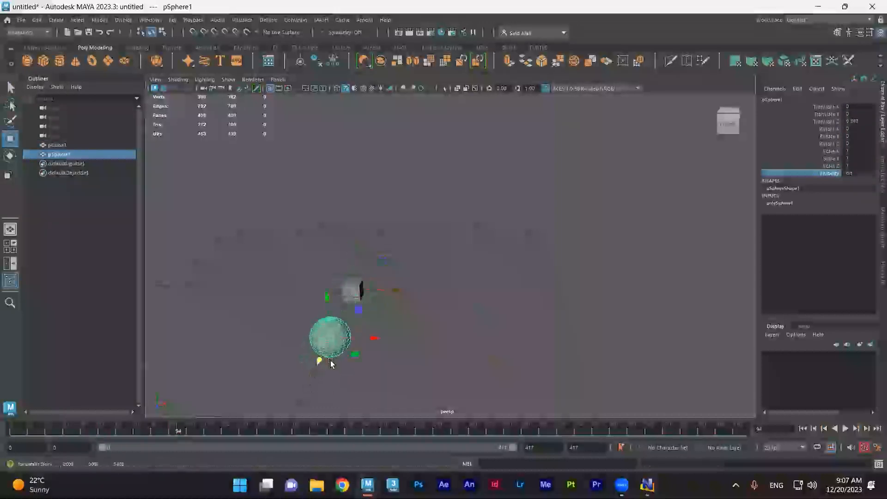
# Step: Move the sphere to about -5.5 along X and key its Translate X, Y and Z channels at frame 0
pyautogui.moveTo(376, 337); pyautogui.dragTo(262, 340)
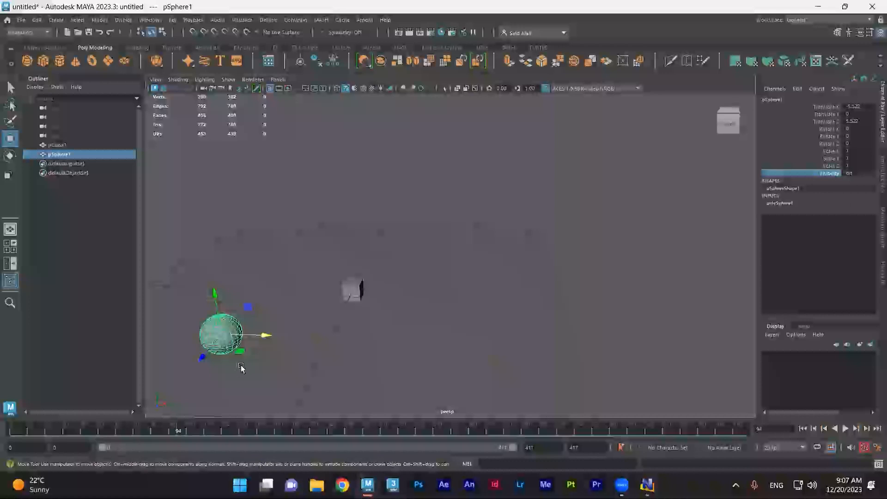
pyautogui.moveTo(87, 430); pyautogui.dragTo(8, 429)
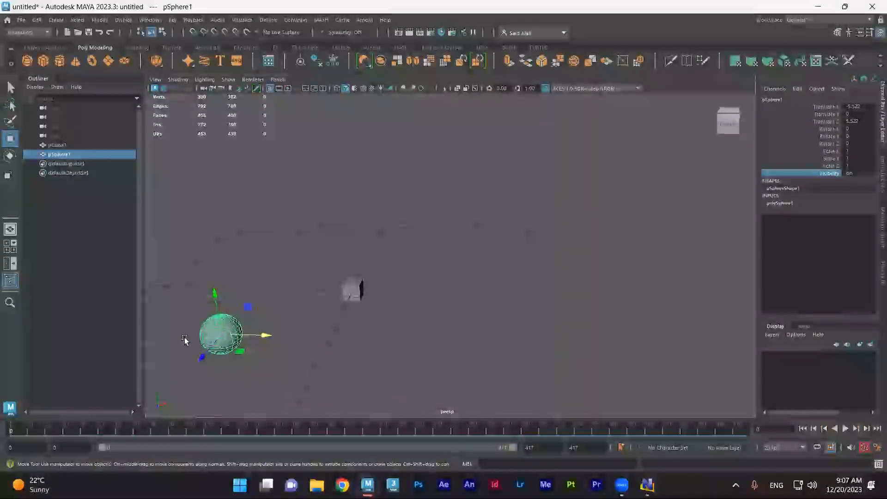
pyautogui.moveTo(830, 107); pyautogui.dragTo(858, 121)
pyautogui.click(835, 109)
pyautogui.click(834, 123)
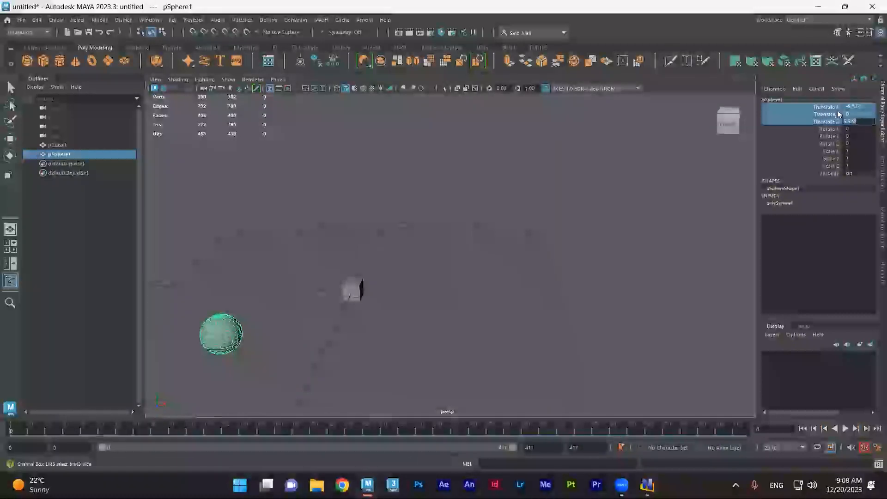
pyautogui.rightClick(838, 120)
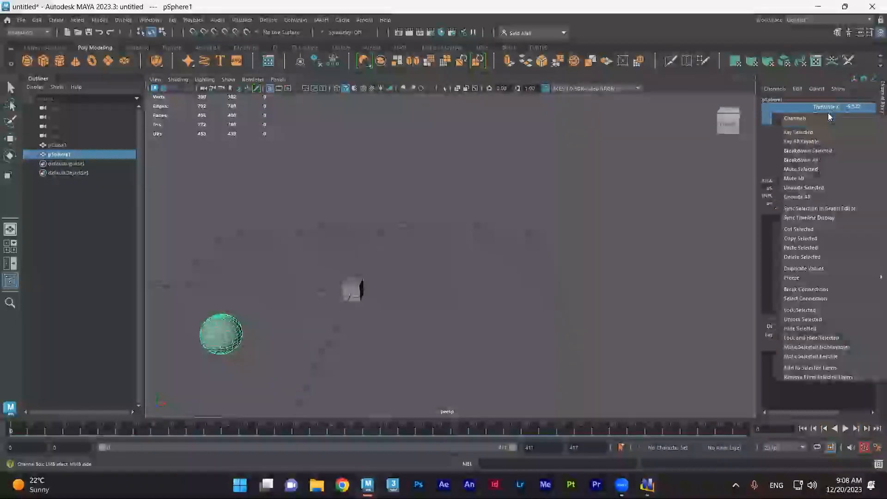
pyautogui.click(807, 133)
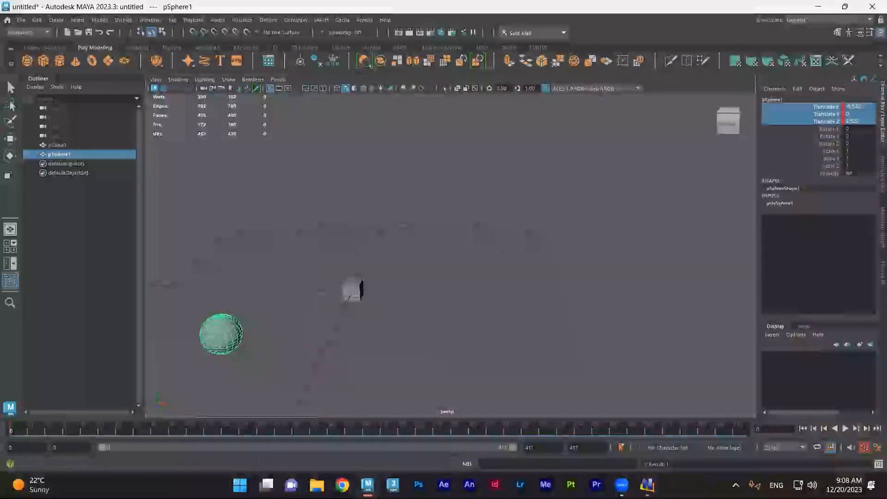
# Step: At frame 30, move the sphere across the ground plane to in front of the cube and set its Translate Y to 8.1
pyautogui.click(65, 430)
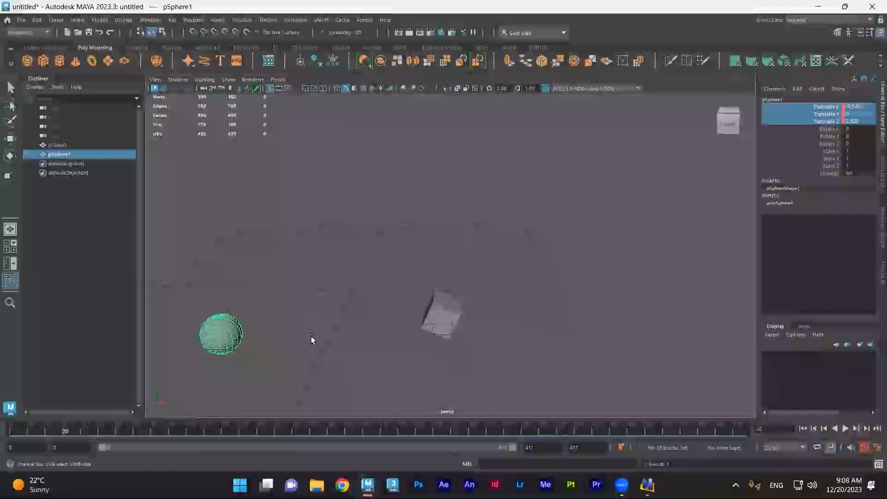
pyautogui.press('w')
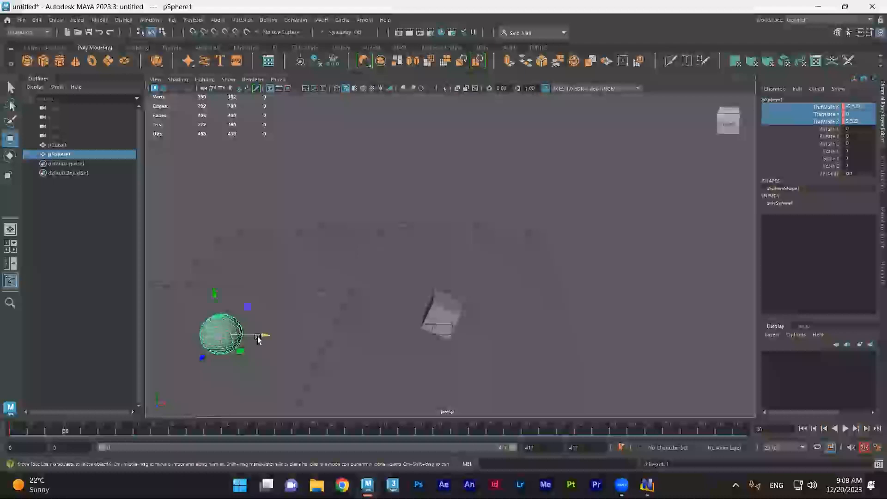
pyautogui.moveTo(239, 353); pyautogui.dragTo(409, 388)
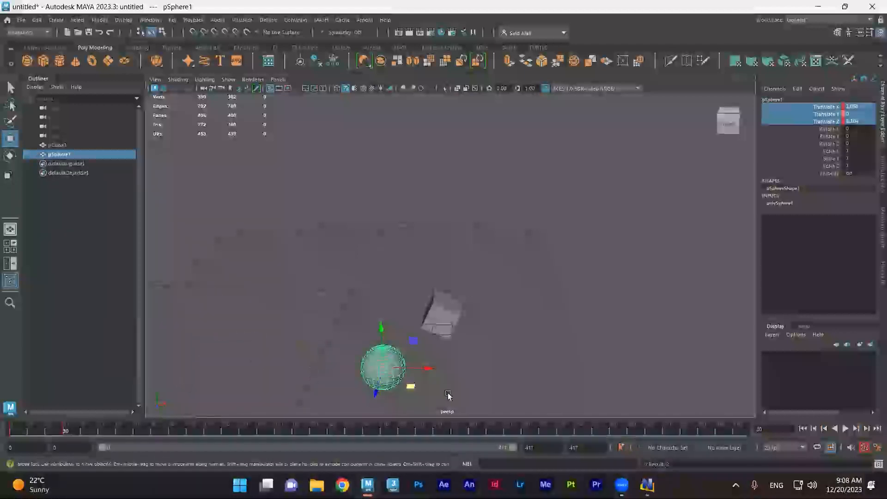
pyautogui.click(851, 114)
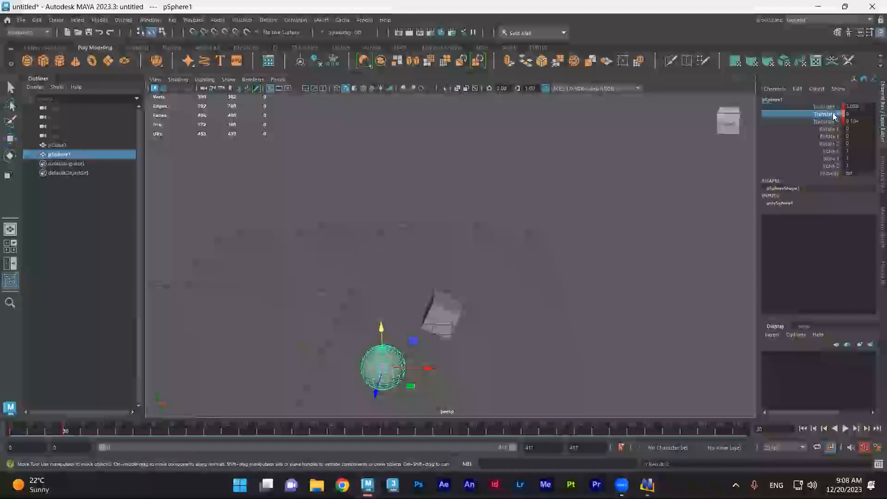
pyautogui.write('8.1')
pyautogui.press('Return')
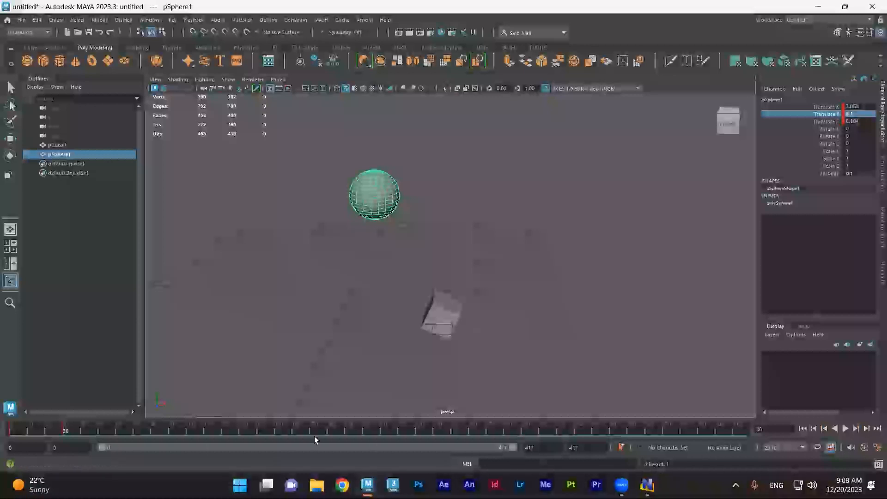
# Step: Try lowering the sphere diagonally in the XY plane at frames 59 and 73, and play the animation back
pyautogui.moveTo(66, 433); pyautogui.dragTo(117, 433)
pyautogui.press('w')
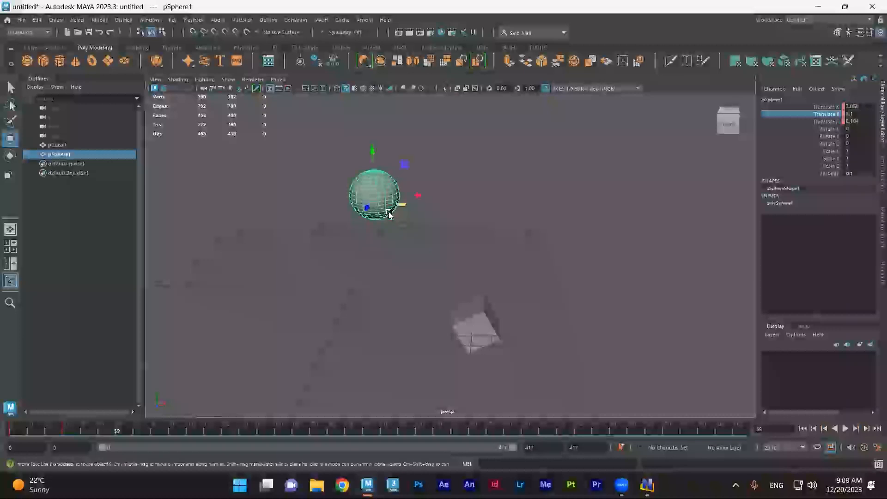
pyautogui.moveTo(405, 170); pyautogui.dragTo(171, 312)
pyautogui.moveTo(103, 431); pyautogui.dragTo(140, 429)
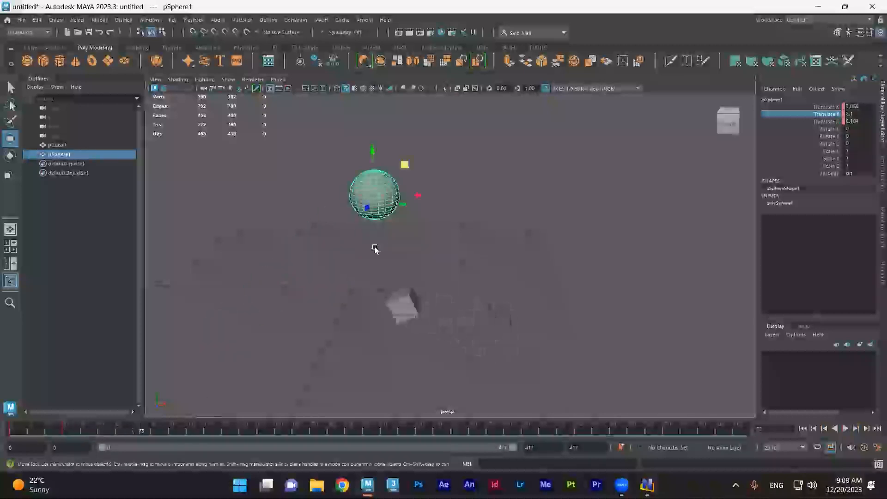
pyautogui.moveTo(410, 165); pyautogui.dragTo(282, 281)
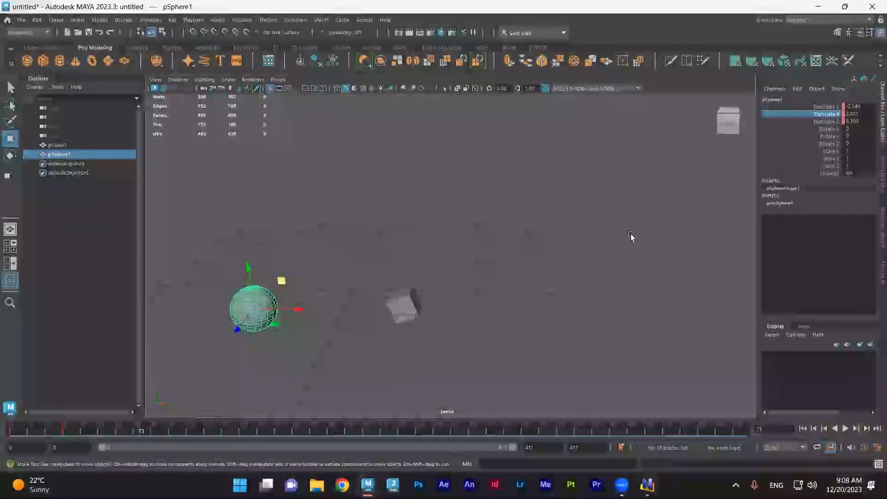
pyautogui.hotkey('alt', 'v')
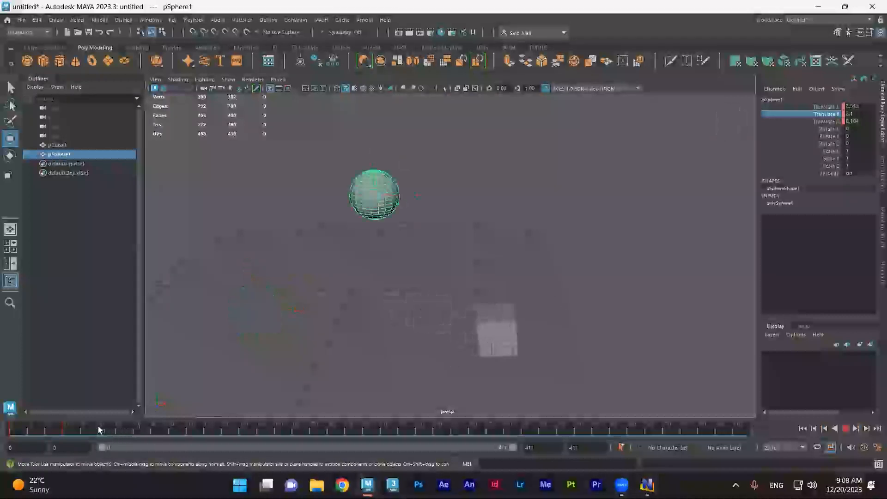
pyautogui.hotkey('alt', 'v')
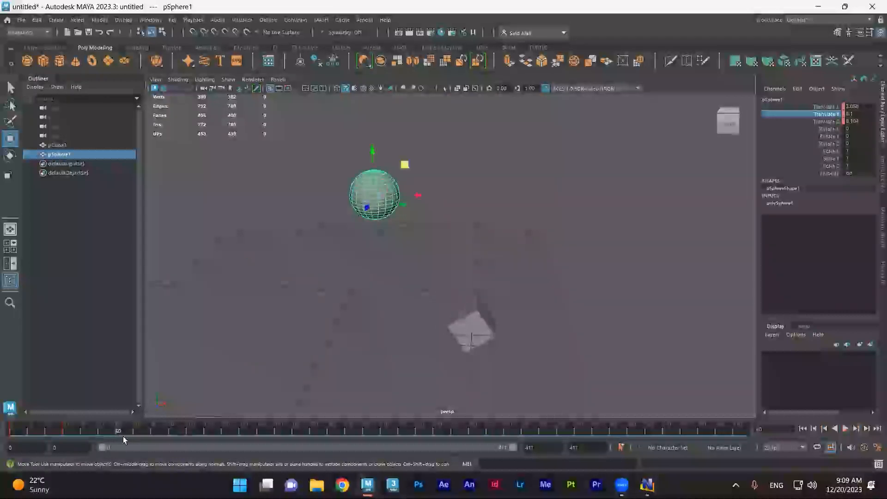
# Step: At frame 60, lower the sphere diagonally to just above the grid and key its Translate X, Y and Z channels
pyautogui.moveTo(400, 165); pyautogui.dragTo(329, 319)
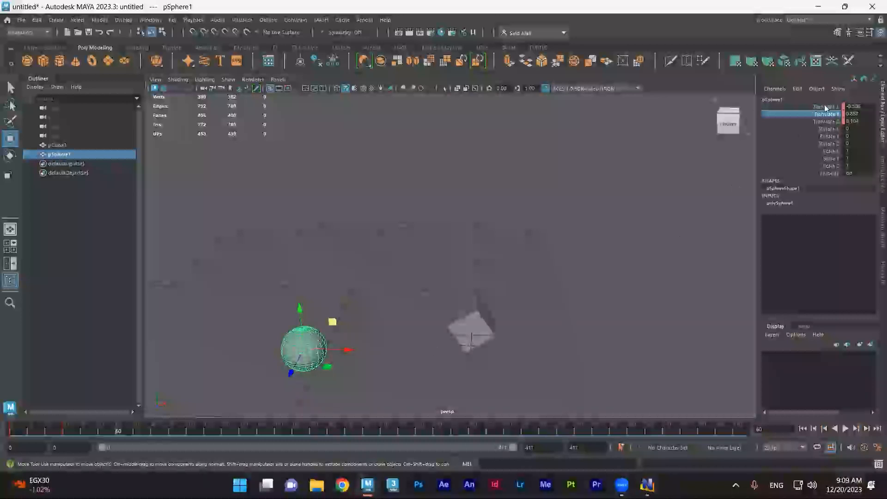
pyautogui.moveTo(826, 108); pyautogui.dragTo(826, 114)
pyautogui.rightClick(831, 120)
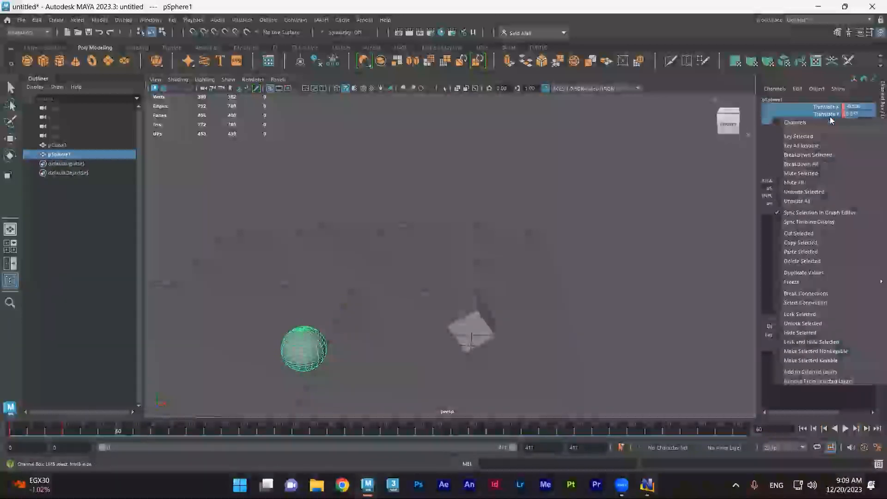
pyautogui.click(809, 136)
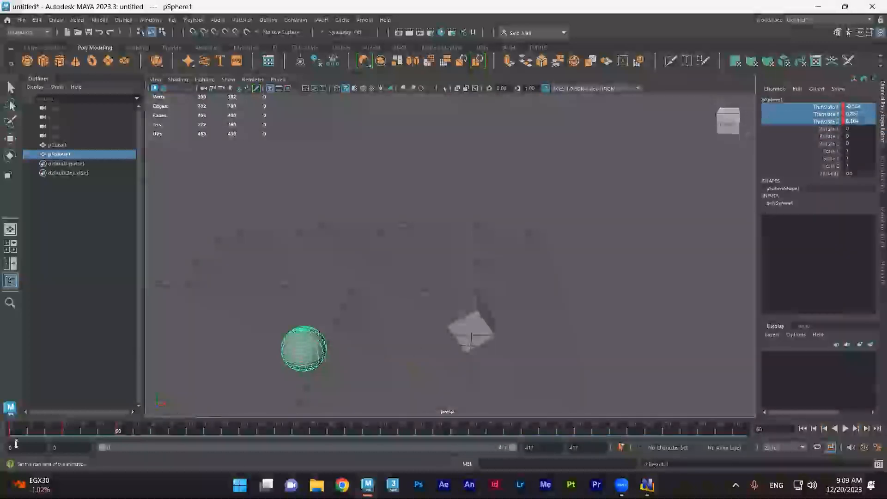
# Step: Scrub back through the sphere's keys to frame 19 and play its animation twice to check the motion
pyautogui.moveTo(112, 434); pyautogui.dragTo(43, 430)
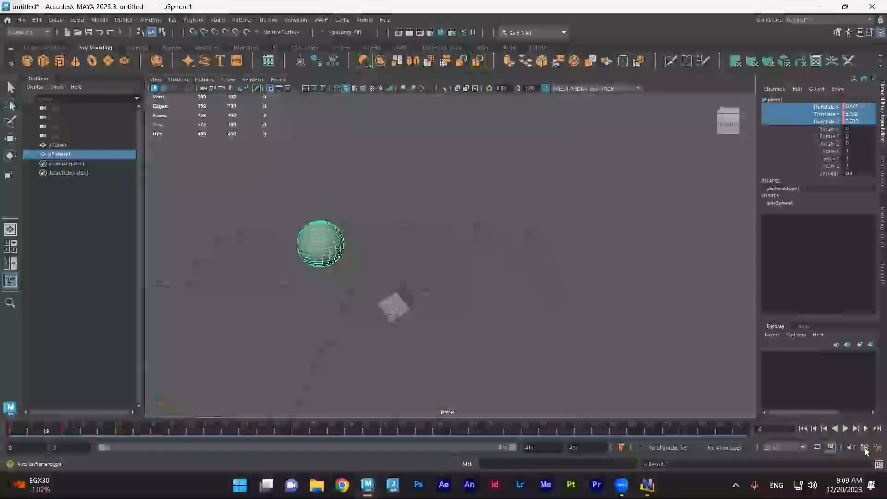
pyautogui.hotkey('alt', 'v')
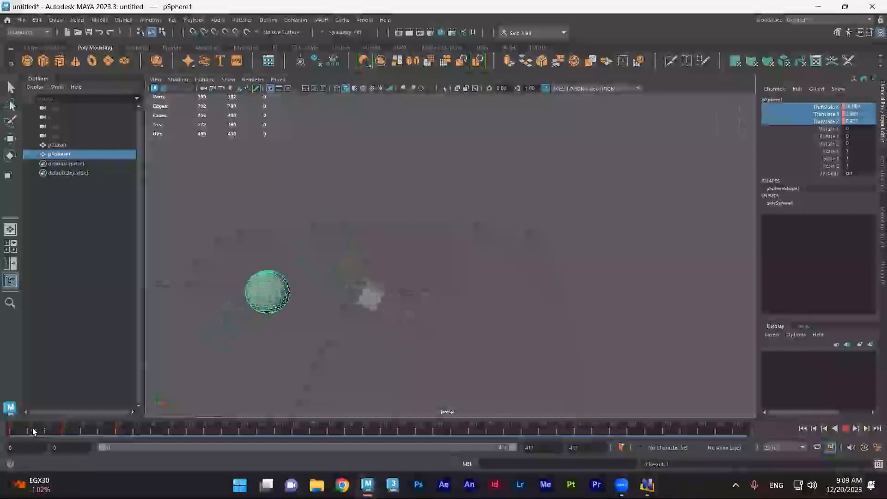
pyautogui.hotkey('alt', 'v')
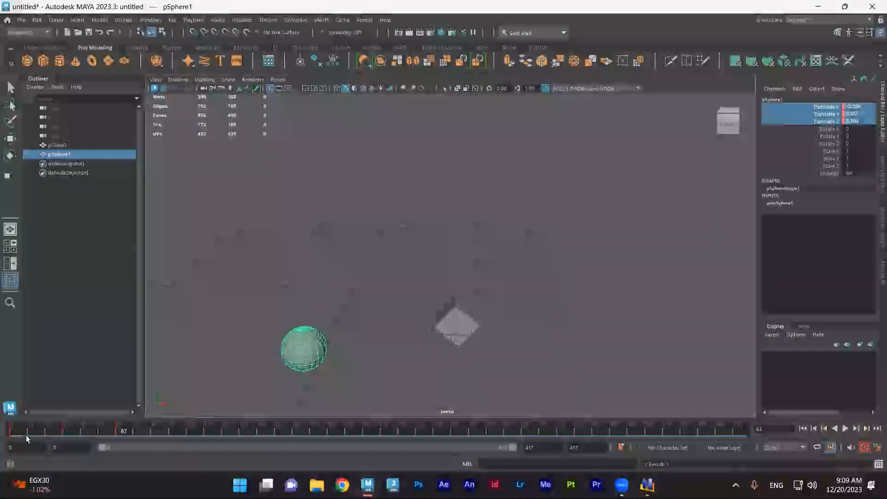
pyautogui.hotkey('alt', 'v')
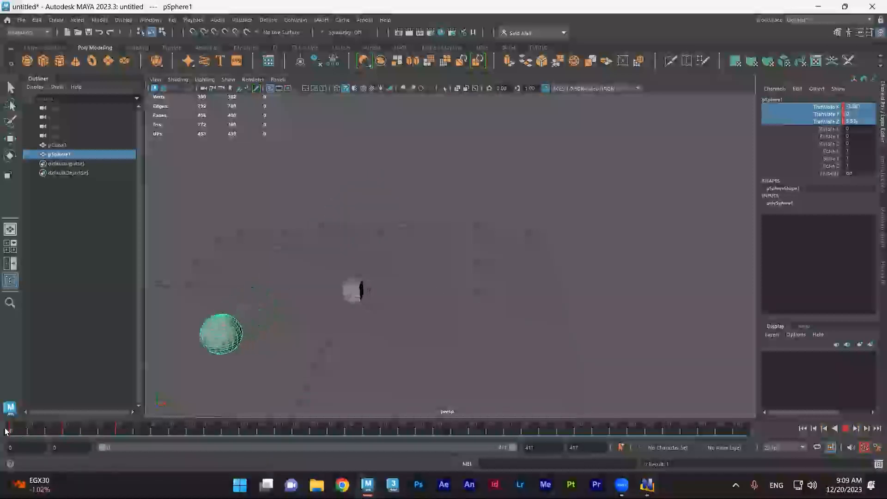
pyautogui.hotkey('alt', 'v')
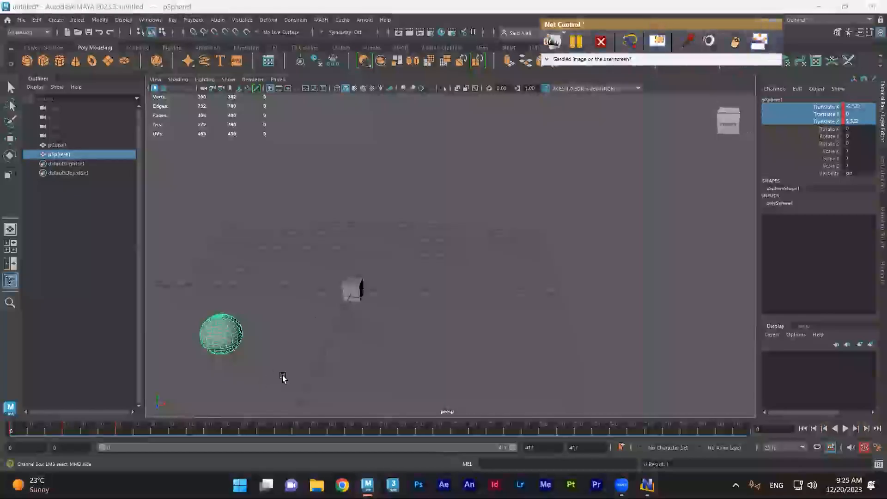
# Step: Create a polygon plane, scale it to about 67.6 in X and Z, and lower it beneath the cube and sphere
pyautogui.scroll(-2, 395, 315)
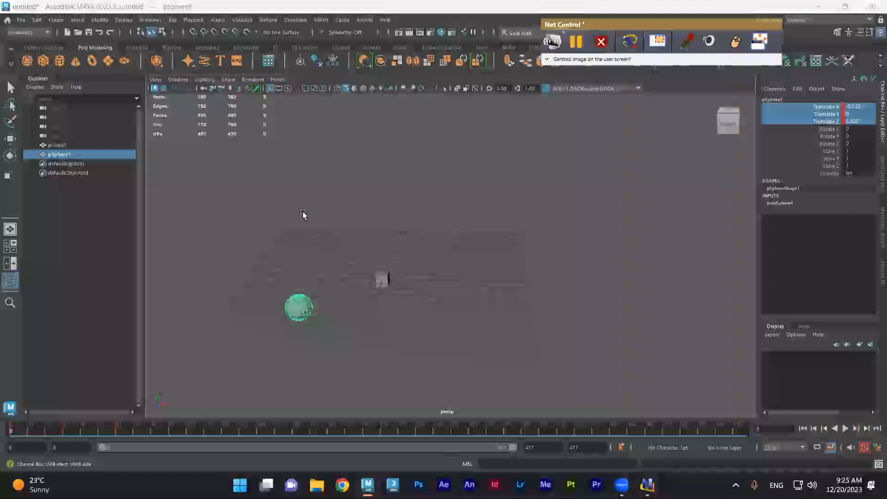
pyautogui.click(107, 60)
pyautogui.press('r')
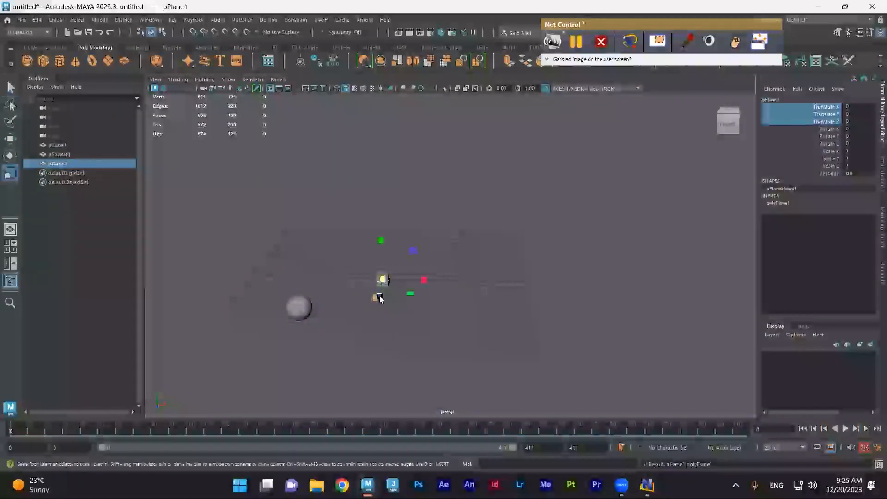
pyautogui.moveTo(412, 293); pyautogui.dragTo(426, 325)
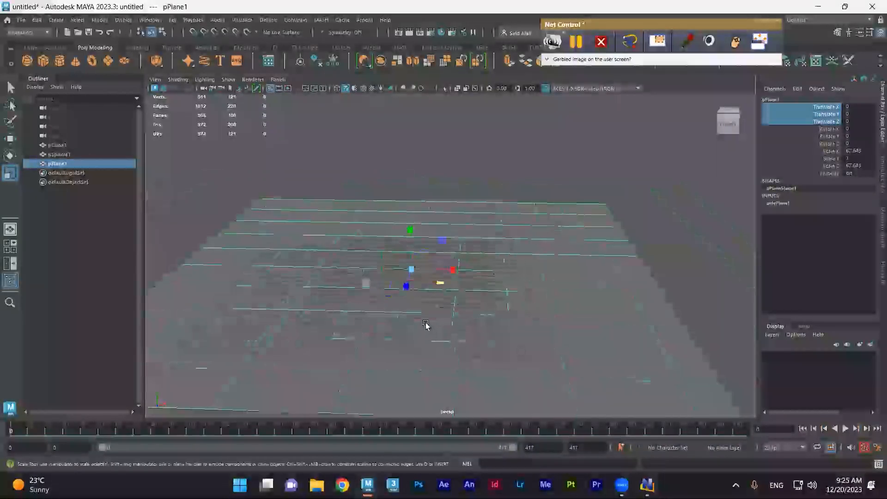
pyautogui.press('w')
pyautogui.moveTo(413, 233); pyautogui.dragTo(417, 260)
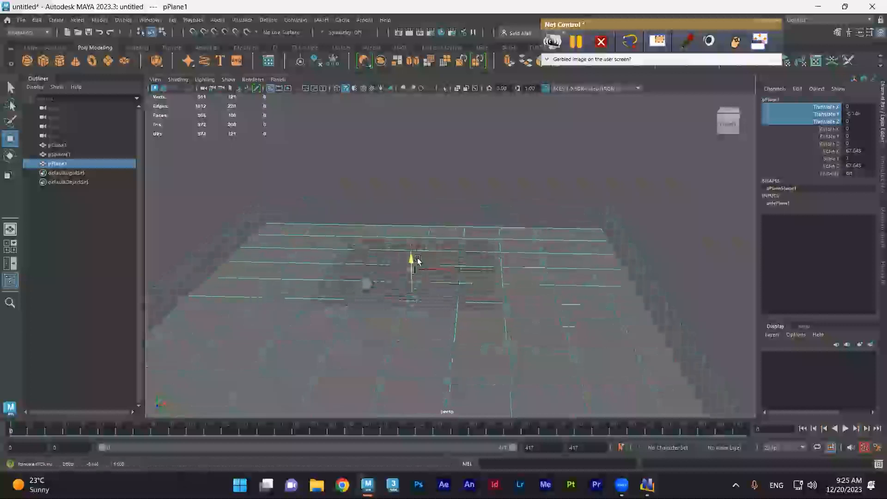
# Step: Assign a new Arnold aiStandardSurface material to the sphere and set its base colour to red
pyautogui.click(367, 283)
pyautogui.moveTo(368, 283); pyautogui.dragTo(384, 452, button='right')
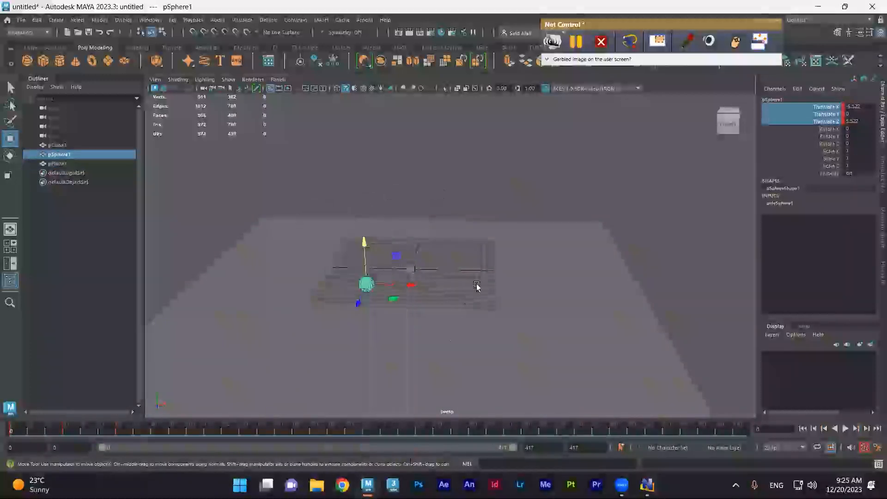
pyautogui.click(879, 200)
pyautogui.click(829, 94)
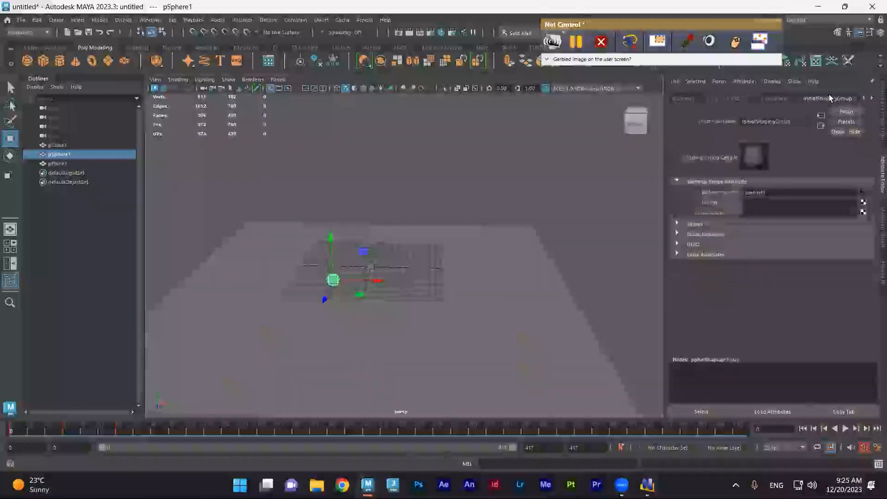
pyautogui.scroll(-1, 829, 94)
pyautogui.moveTo(332, 277); pyautogui.dragTo(331, 444, button='right')
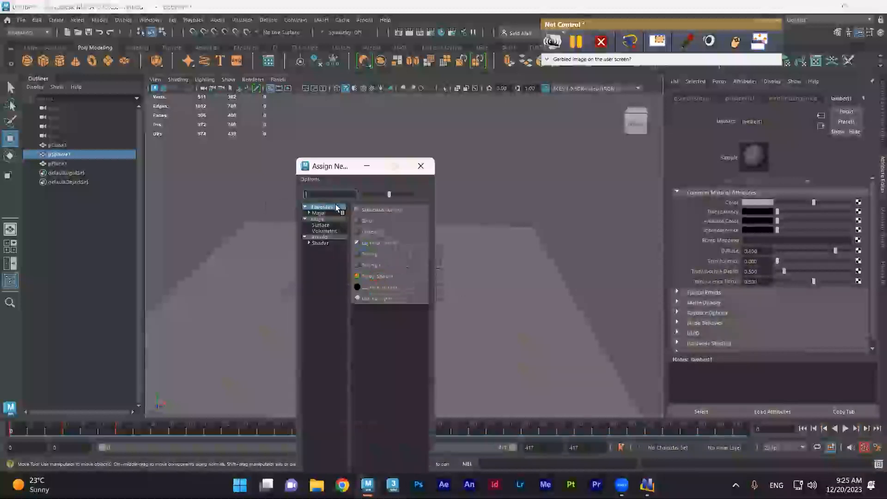
pyautogui.click(319, 237)
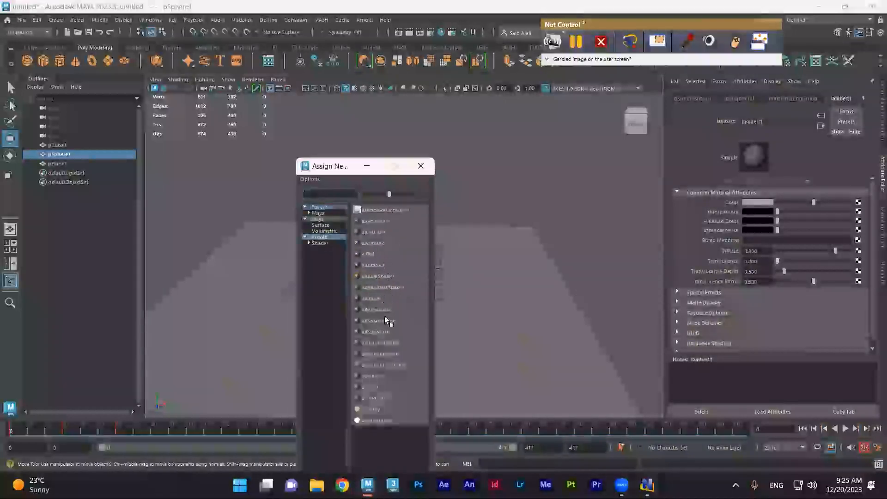
pyautogui.click(388, 361)
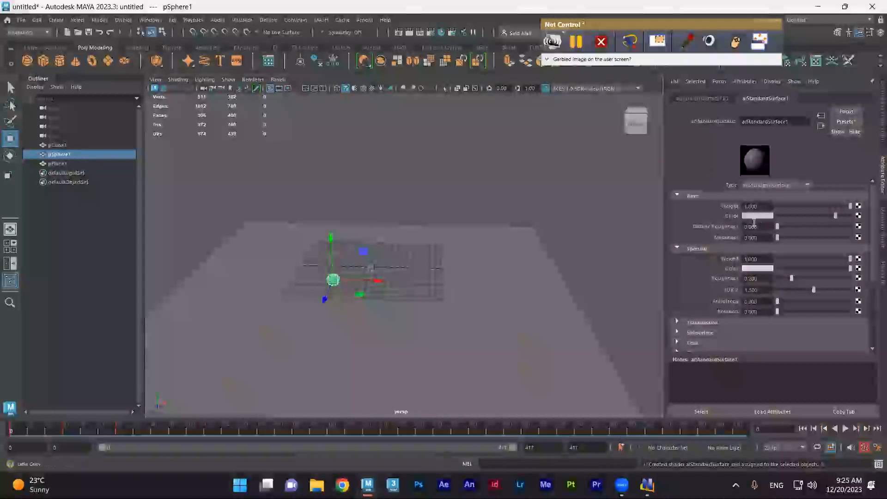
pyautogui.click(758, 216)
pyautogui.click(817, 235)
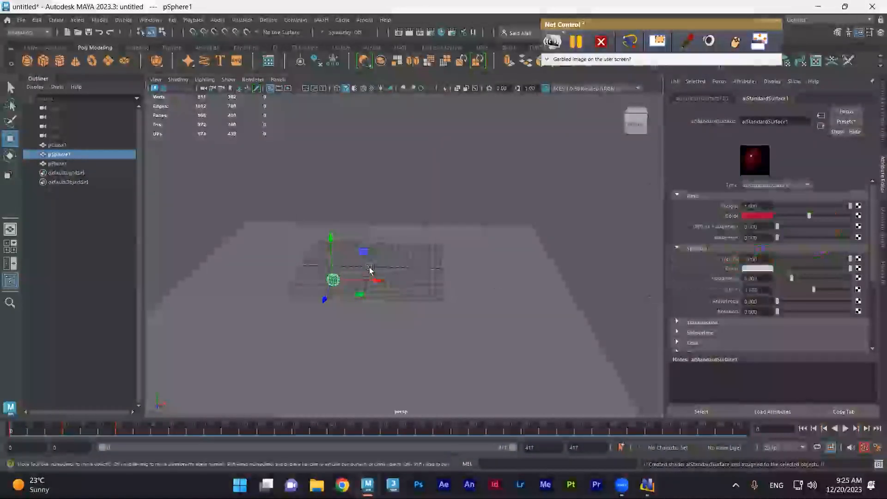
# Step: Assign a new Arnold aiStandardSurface material to the cube
pyautogui.click(372, 267)
pyautogui.moveTo(373, 267); pyautogui.dragTo(373, 443, button='right')
pyautogui.click(327, 237)
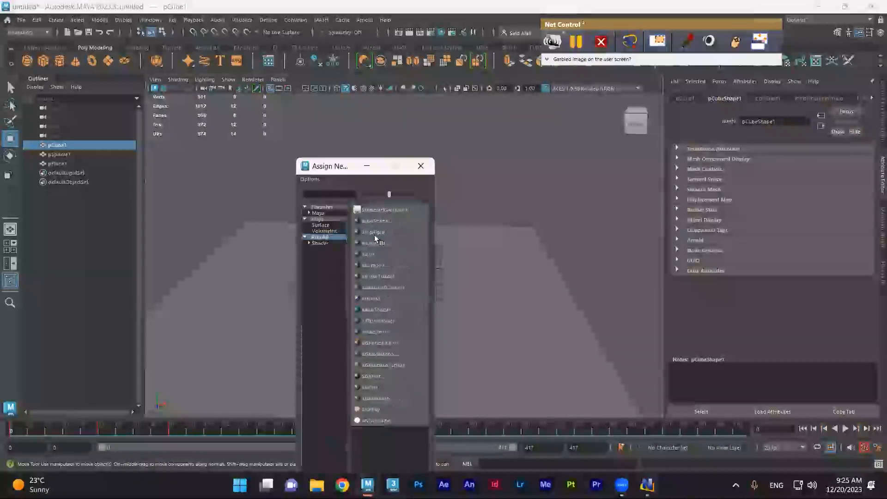
pyautogui.click(394, 364)
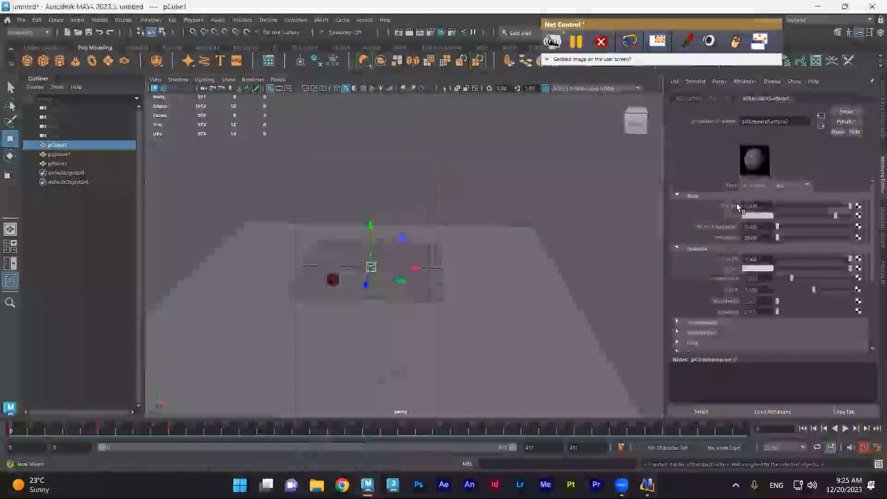
# Step: Set the base colour of the cube's aiStandardSurface material to green
pyautogui.click(749, 216)
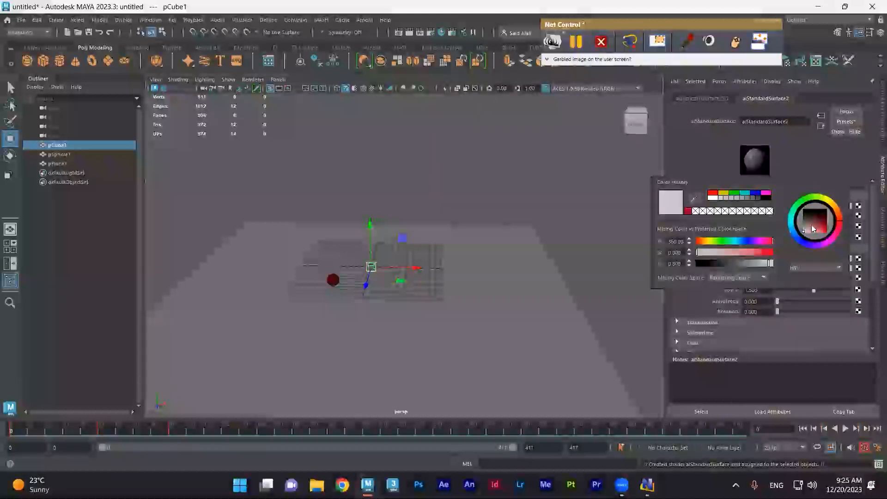
pyautogui.click(824, 235)
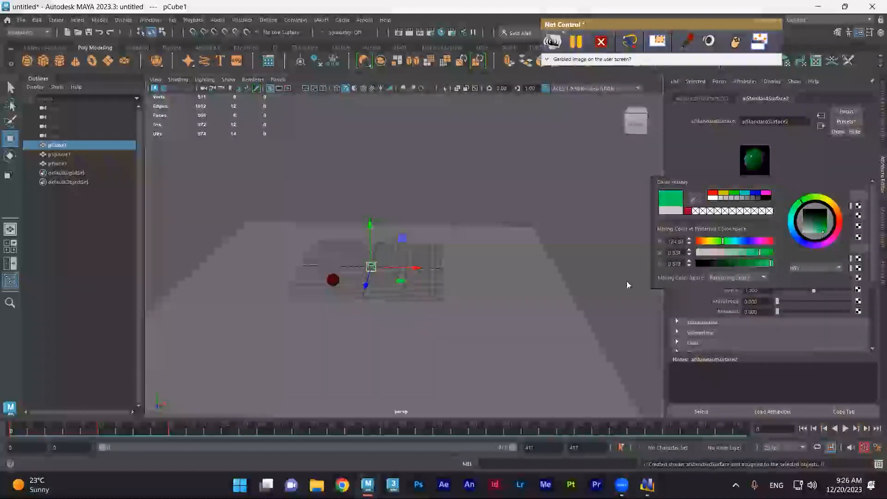
# Step: Assign a new Arnold aiStandardSurface material to the ground plane and set its base colour to yellow
pyautogui.click(498, 316)
pyautogui.rightClick(471, 307)
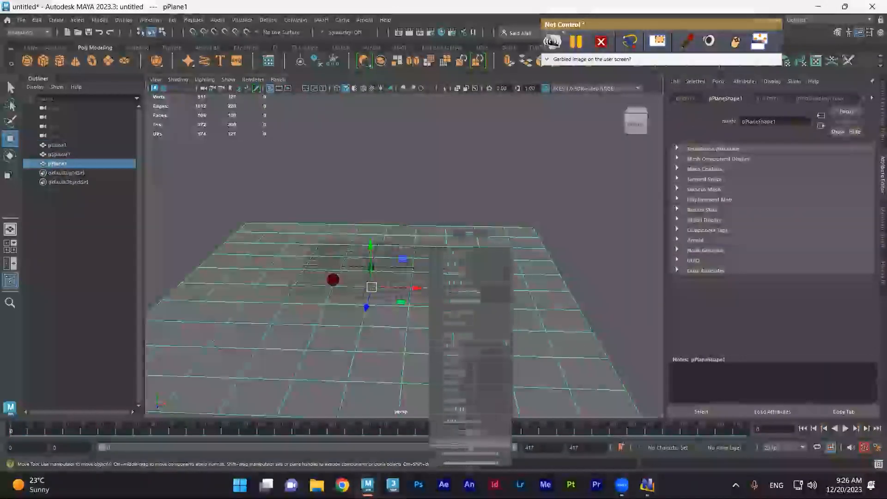
pyautogui.click(471, 446)
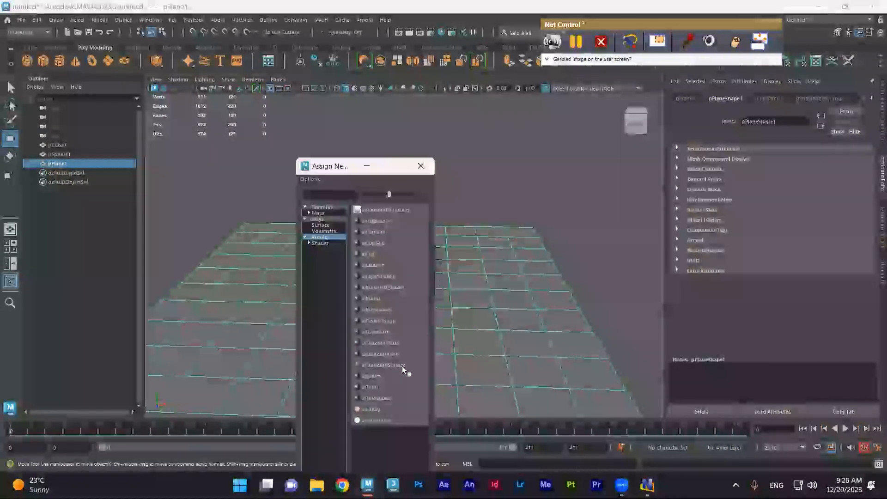
pyautogui.click(402, 366)
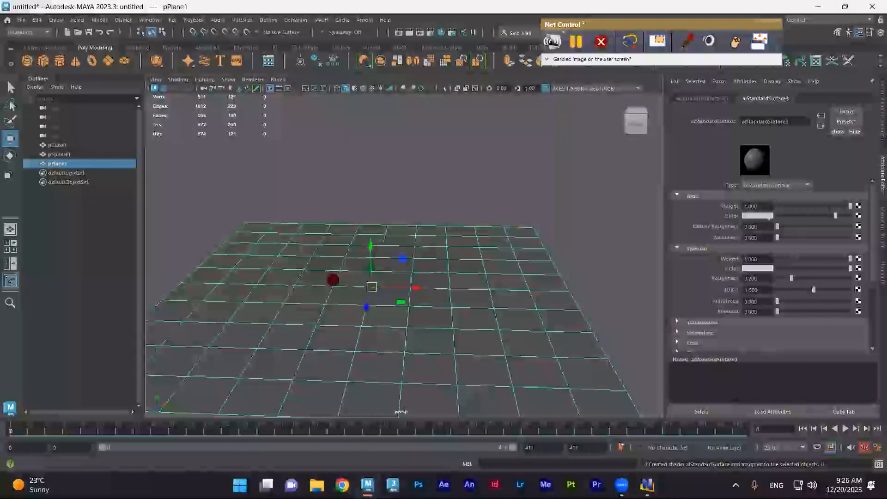
pyautogui.click(768, 216)
pyautogui.click(853, 202)
pyautogui.click(840, 230)
pyautogui.moveTo(840, 230); pyautogui.dragTo(845, 237)
pyautogui.click(605, 241)
# Step: Examine the coloured cube, sphere and plane from several angles and distances
pyautogui.keyDown('alt'); pyautogui.moveTo(361, 300); pyautogui.dragTo(342, 301); pyautogui.keyUp('alt')
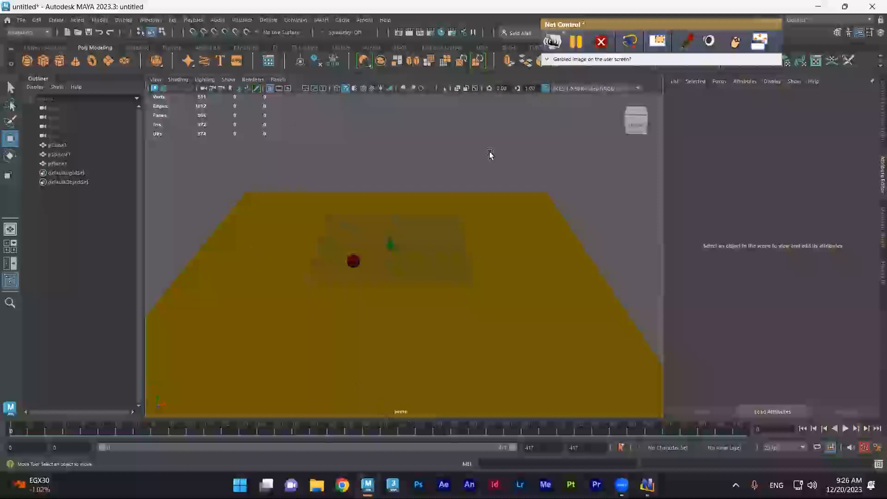
pyautogui.scroll(-5, 437, 338)
pyautogui.scroll(5, 433, 337)
pyautogui.keyDown('alt'); pyautogui.moveTo(223, 314); pyautogui.dragTo(377, 315); pyautogui.keyUp('alt')
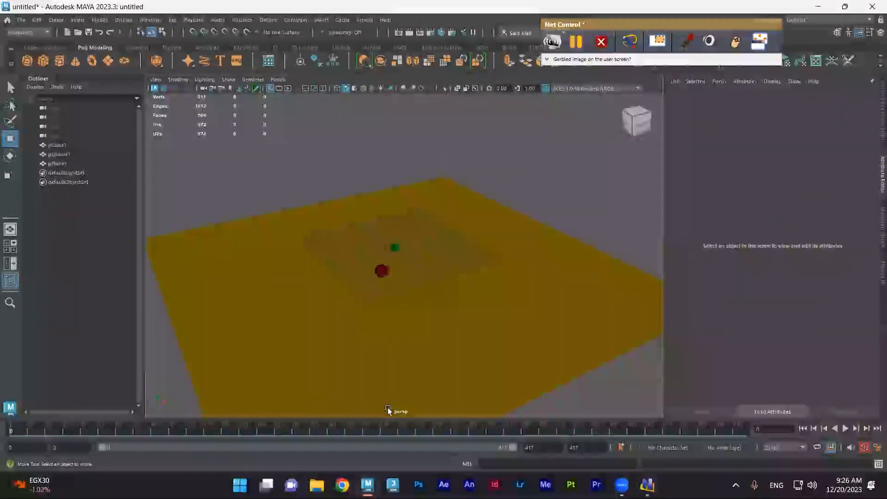
pyautogui.keyDown('alt'); pyautogui.moveTo(452, 264); pyautogui.dragTo(285, 270, button='right'); pyautogui.keyUp('alt')
pyautogui.keyDown('alt'); pyautogui.moveTo(285, 269); pyautogui.dragTo(305, 271); pyautogui.keyUp('alt')
pyautogui.keyDown('alt'); pyautogui.moveTo(305, 271); pyautogui.dragTo(453, 279, button='right'); pyautogui.keyUp('alt')
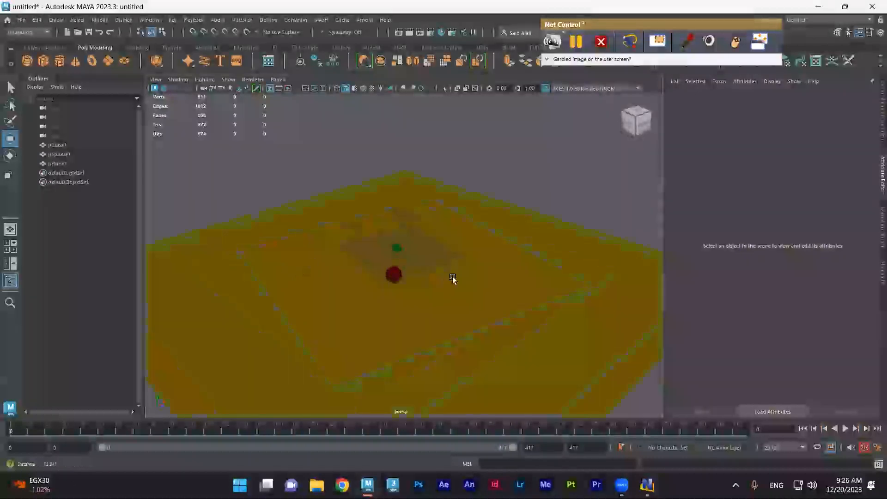
pyautogui.keyDown('alt'); pyautogui.moveTo(287, 279); pyautogui.dragTo(460, 293, button='right'); pyautogui.keyUp('alt')
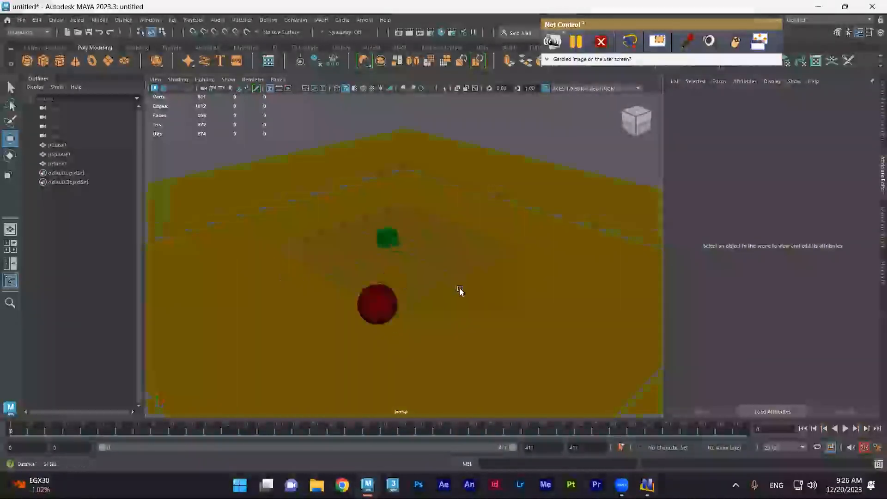
pyautogui.keyDown('alt'); pyautogui.moveTo(348, 274); pyautogui.dragTo(387, 280, button='right'); pyautogui.keyUp('alt')
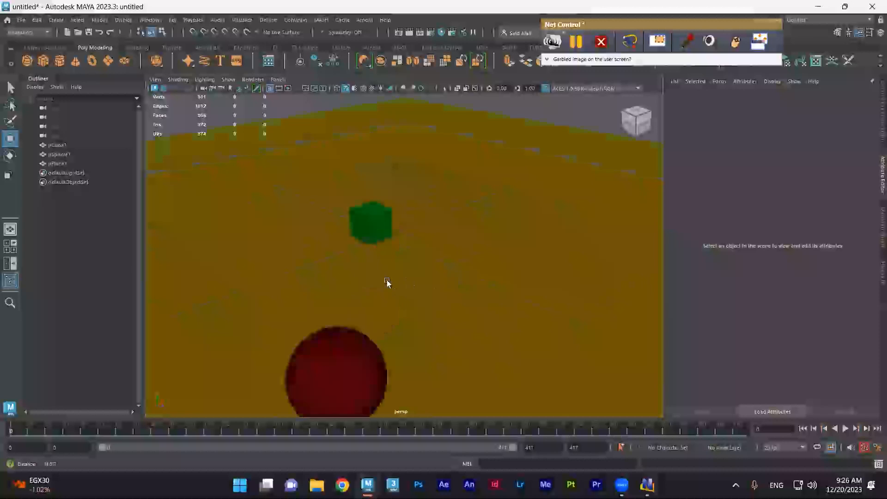
pyautogui.keyDown('alt'); pyautogui.moveTo(387, 280); pyautogui.dragTo(378, 305); pyautogui.keyUp('alt')
pyautogui.keyDown('alt'); pyautogui.moveTo(389, 407); pyautogui.dragTo(401, 413); pyautogui.keyUp('alt')
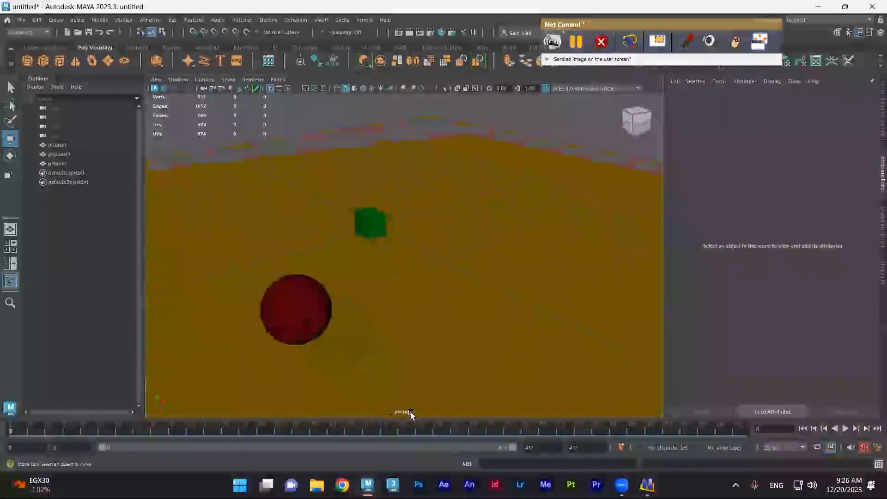
# Step: Select the default persp camera and inspect its shape attributes and transform channels
pyautogui.click(51, 108)
pyautogui.rightClick(51, 108)
pyautogui.click(35, 234)
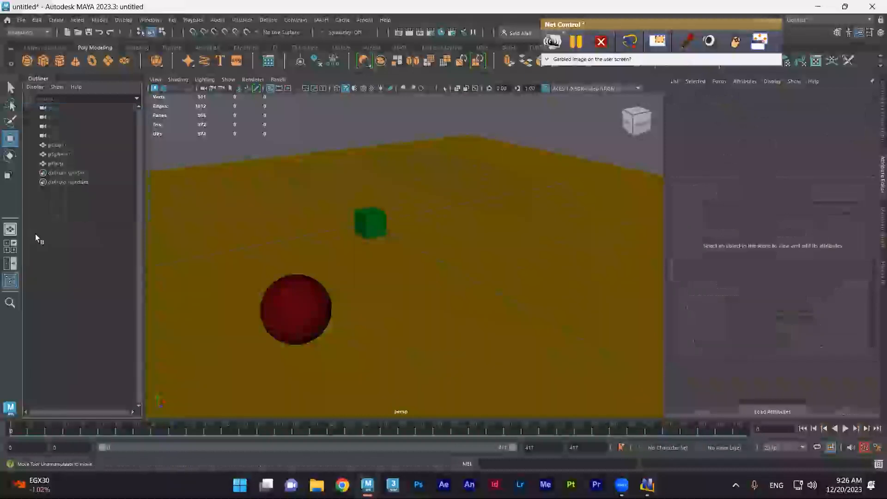
pyautogui.click(59, 108)
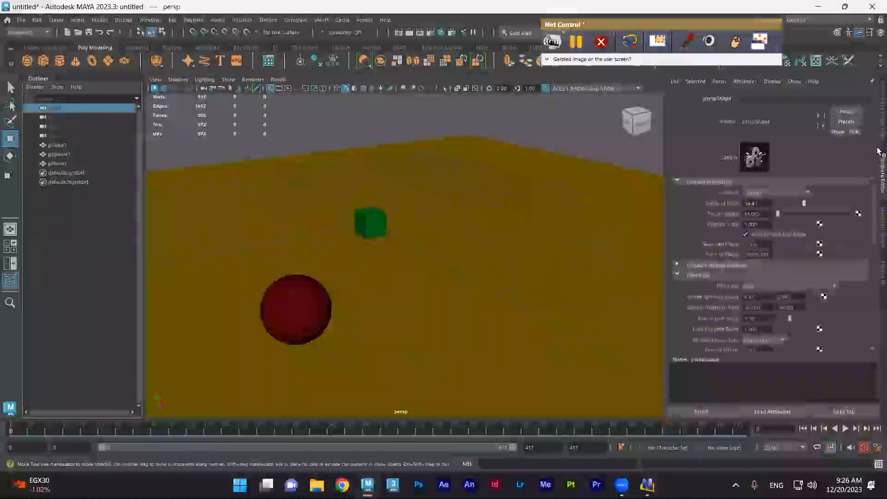
pyautogui.click(881, 131)
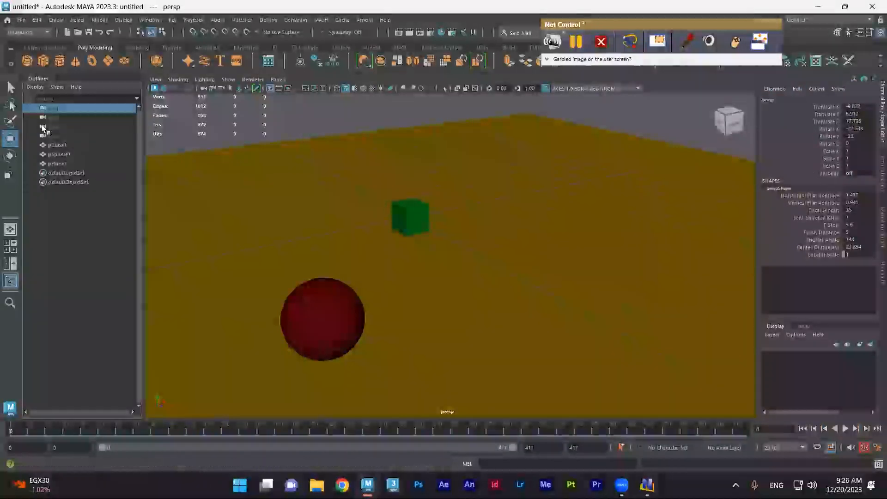
pyautogui.click(74, 237)
pyautogui.scroll(-3, 462, 281)
pyautogui.scroll(-2, 462, 280)
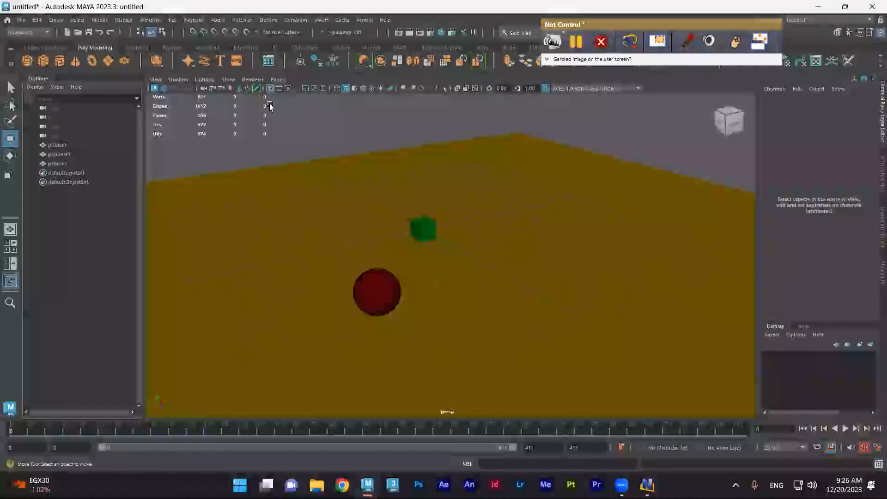
# Step: View the scene through the orthographic side and top cameras, and return to the persp view
pyautogui.click(275, 80)
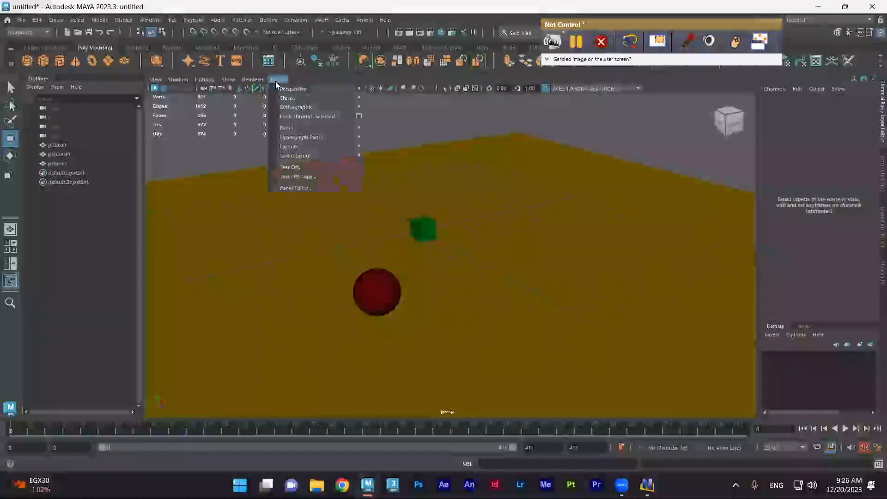
pyautogui.moveTo(660, 27); pyautogui.dragTo(773, 498)
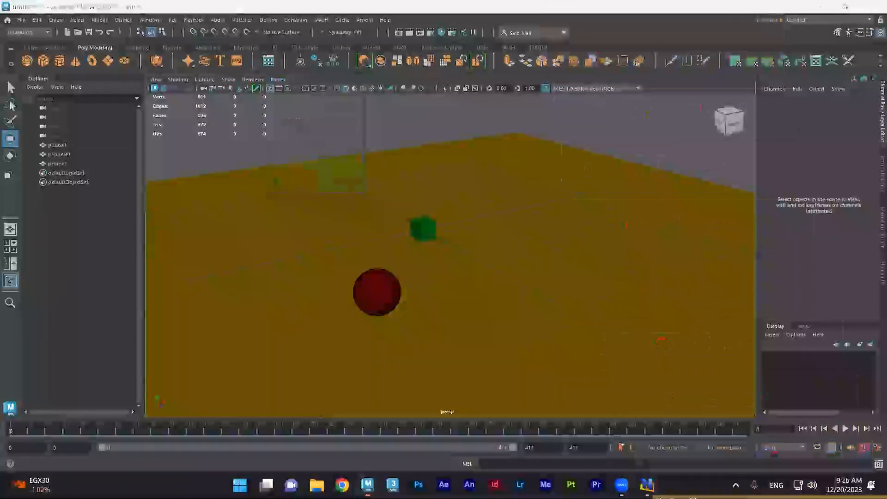
pyautogui.click(284, 81)
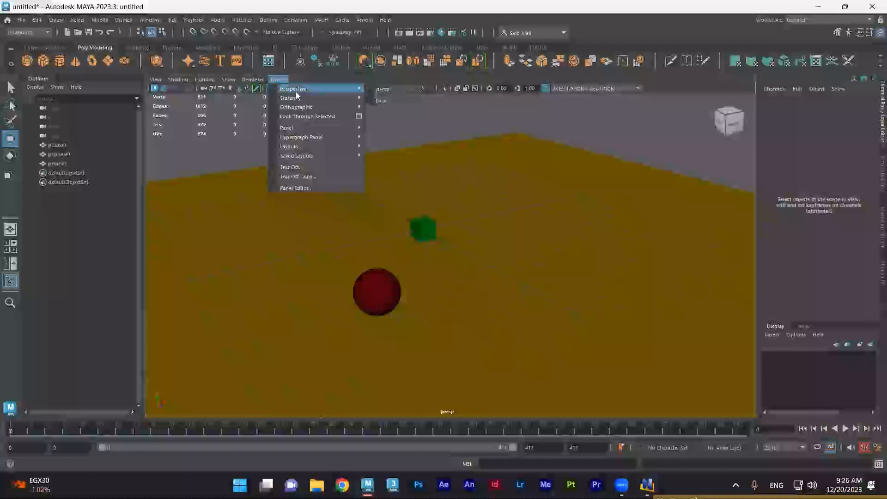
pyautogui.moveTo(305, 107)
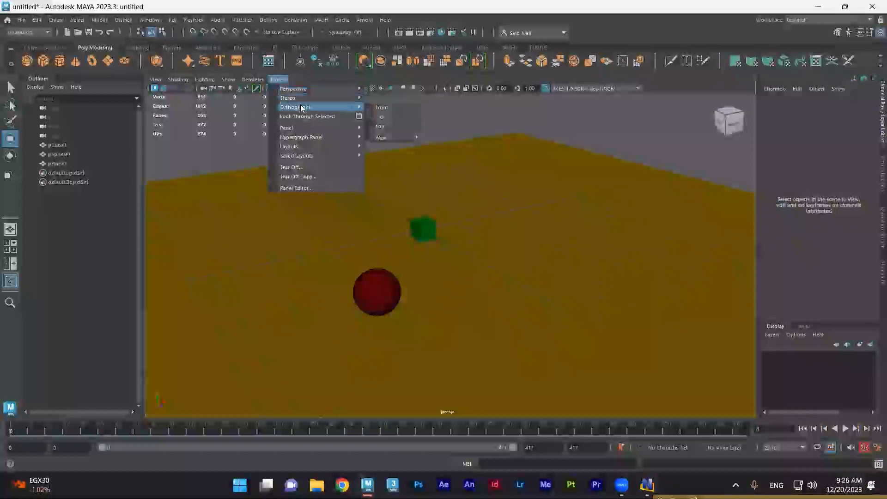
pyautogui.click(383, 118)
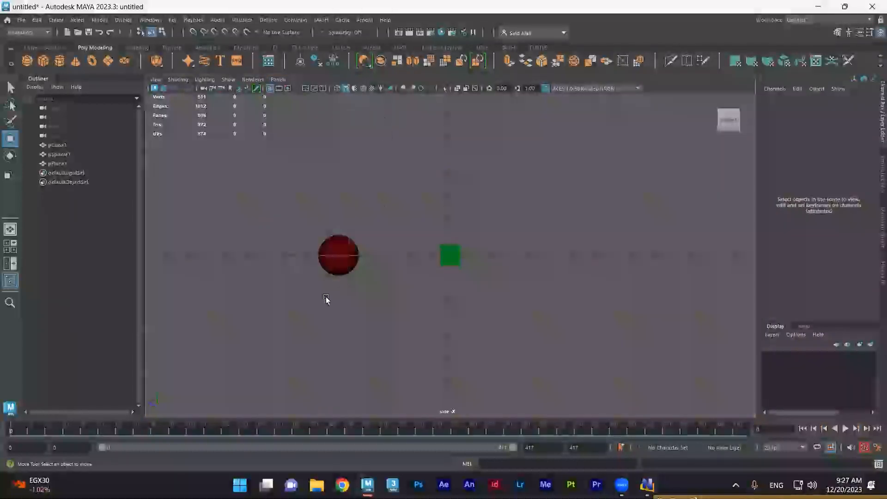
pyautogui.click(279, 79)
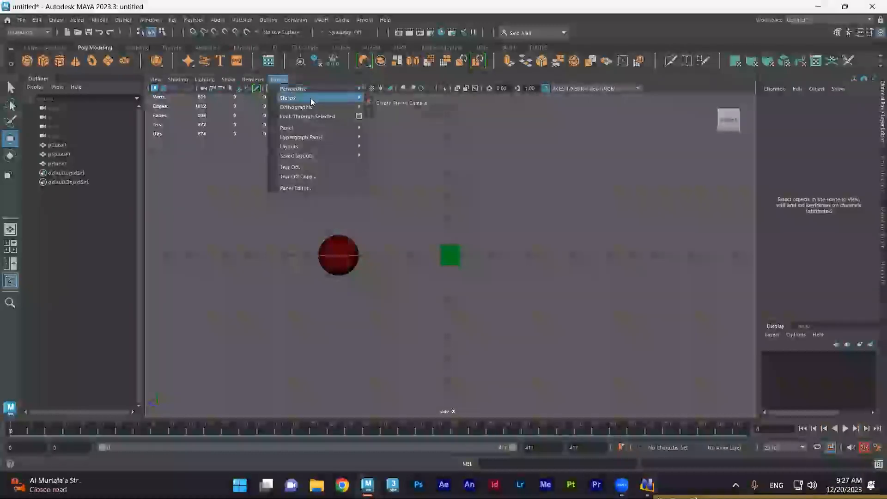
pyautogui.moveTo(346, 108)
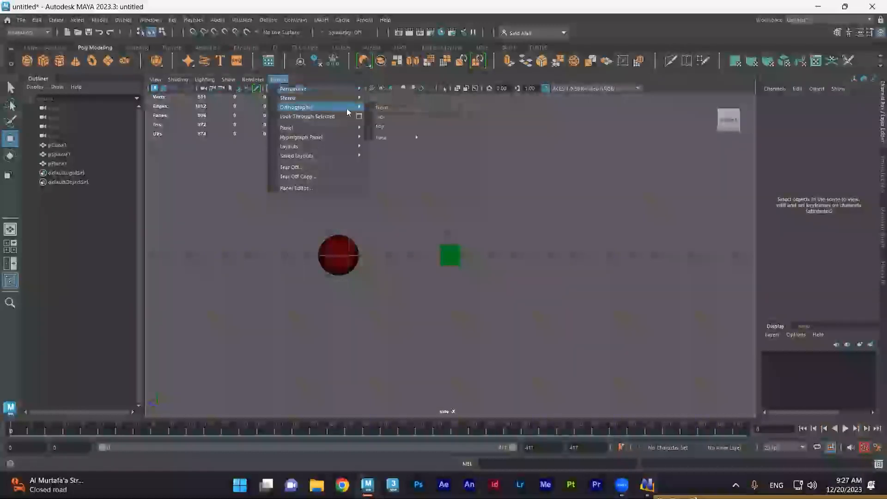
pyautogui.click(400, 128)
pyautogui.click(276, 79)
pyautogui.moveTo(324, 89)
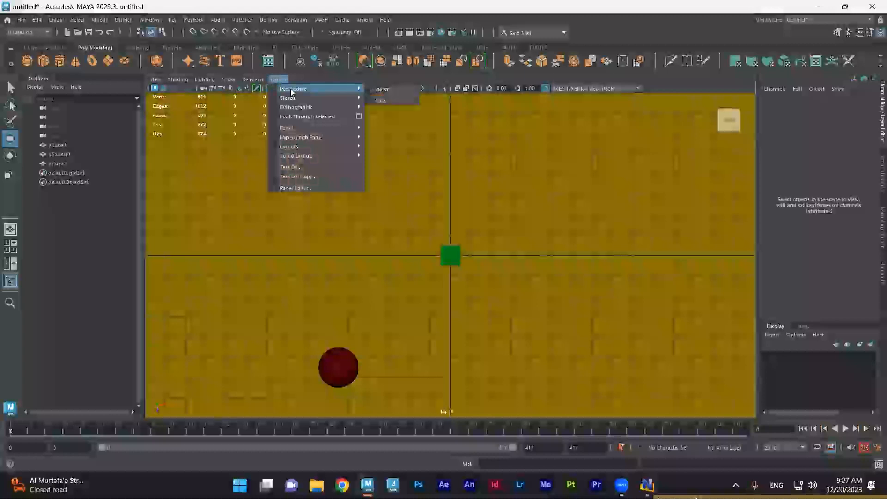
pyautogui.click(387, 89)
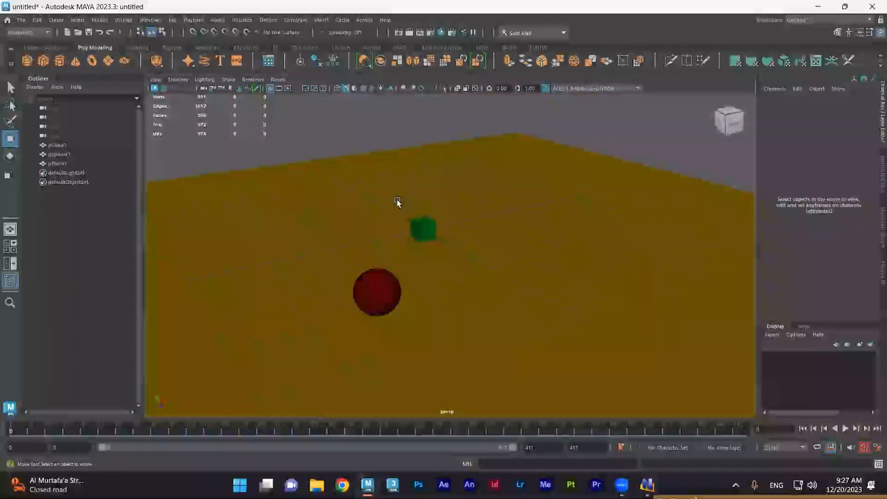
# Step: Create a new perspective camera for the viewport and look through it
pyautogui.keyDown('alt'); pyautogui.moveTo(373, 205); pyautogui.dragTo(392, 234); pyautogui.keyUp('alt')
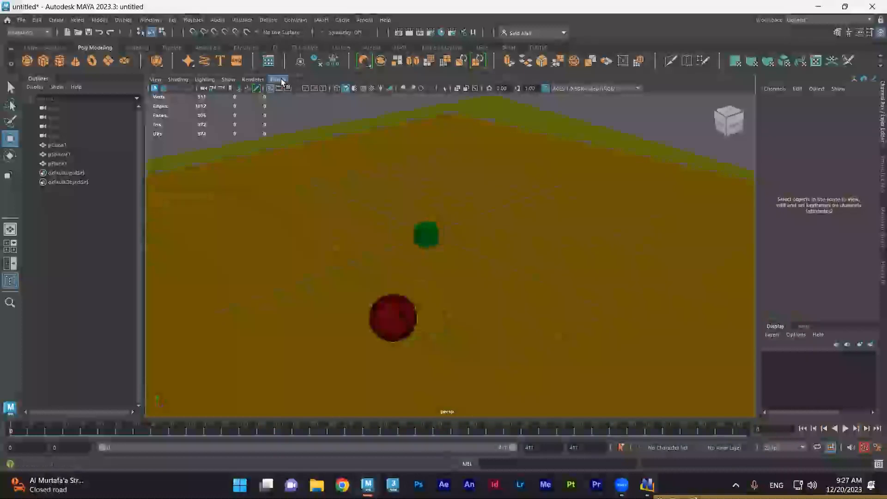
pyautogui.scroll(-2, 487, 276)
pyautogui.scroll(-3, 501, 296)
pyautogui.scroll(5, 500, 298)
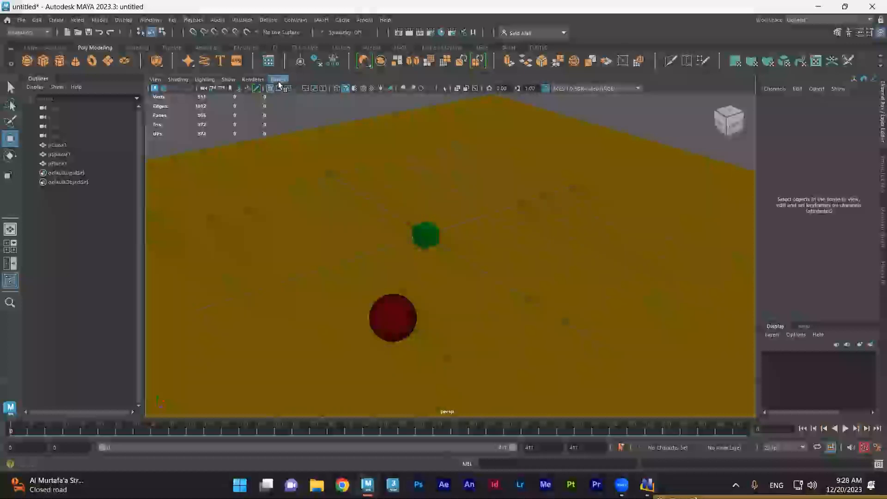
pyautogui.click(279, 82)
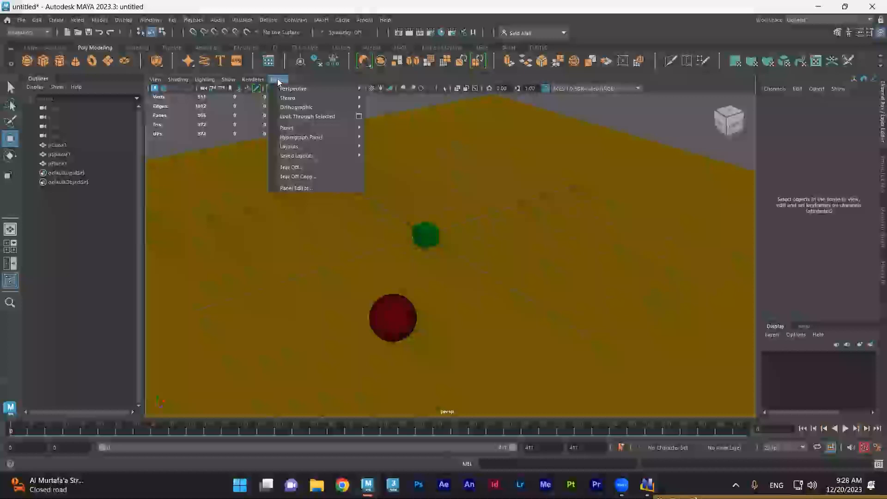
pyautogui.moveTo(289, 89)
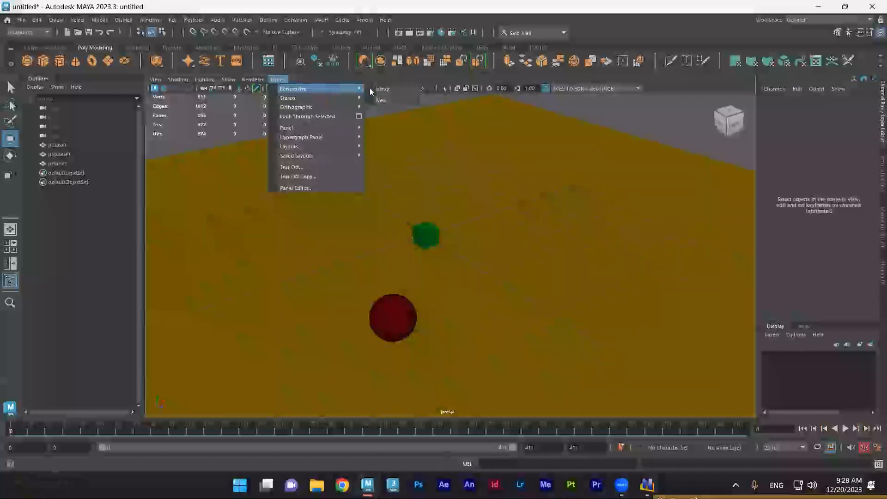
pyautogui.click(397, 101)
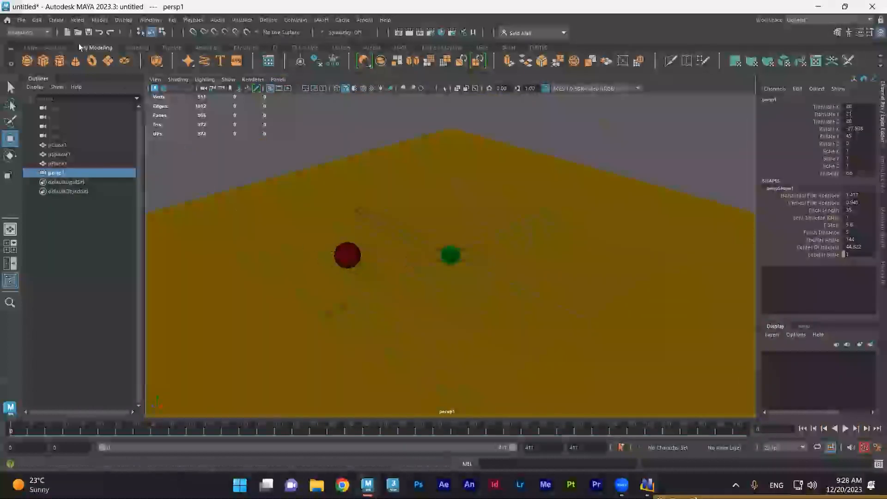
pyautogui.click(55, 20)
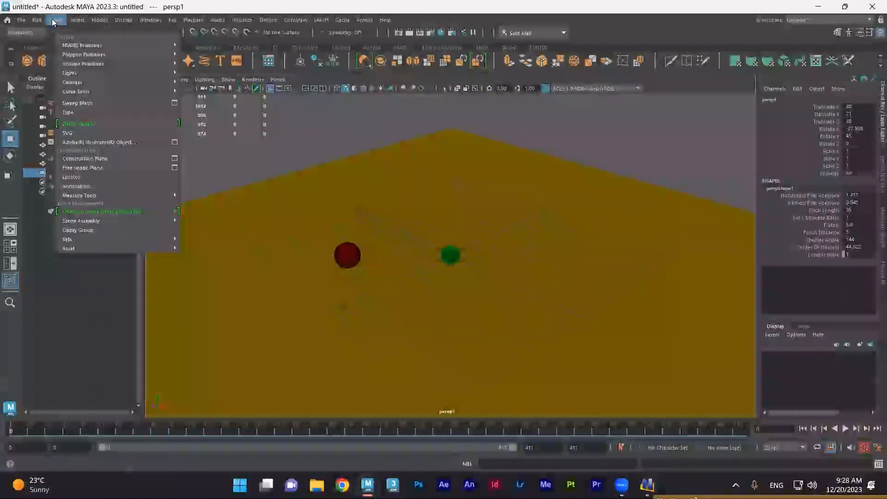
pyautogui.click(55, 20)
pyautogui.click(55, 19)
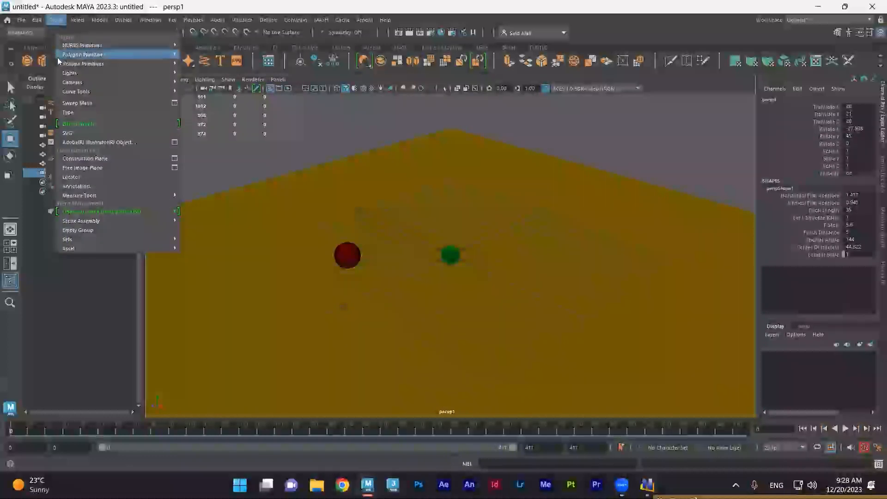
pyautogui.moveTo(85, 81)
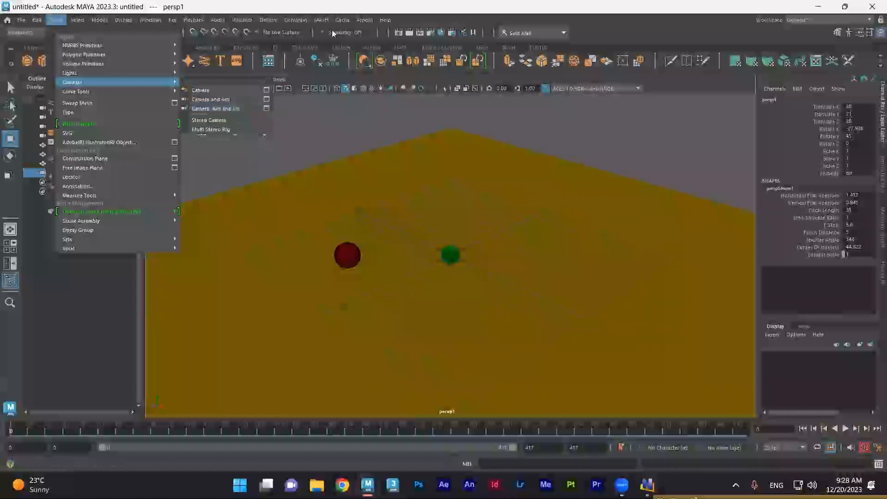
pyautogui.moveTo(362, 20)
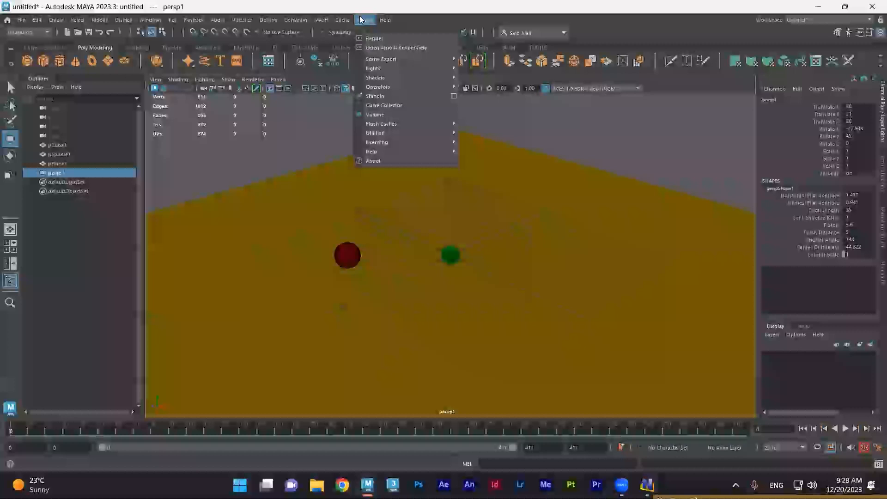
pyautogui.click(409, 5)
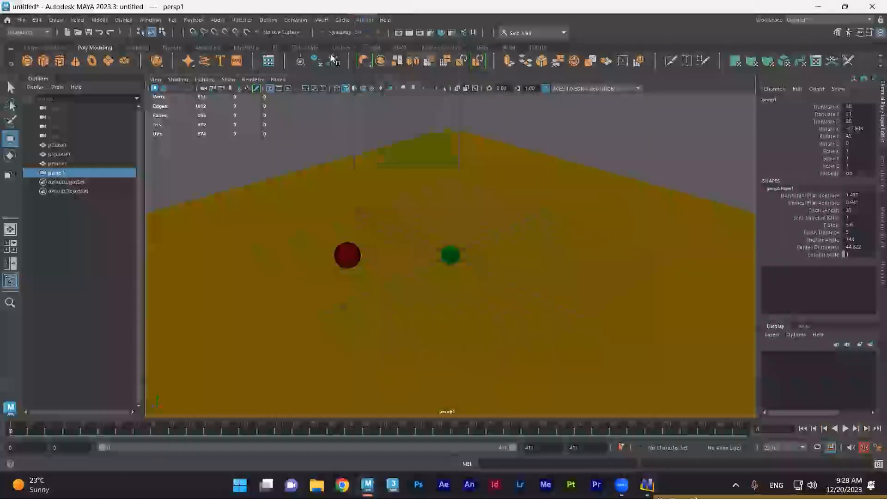
# Step: Rename the new persp1 camera to Cam1 in the scene list
pyautogui.doubleClick(62, 174)
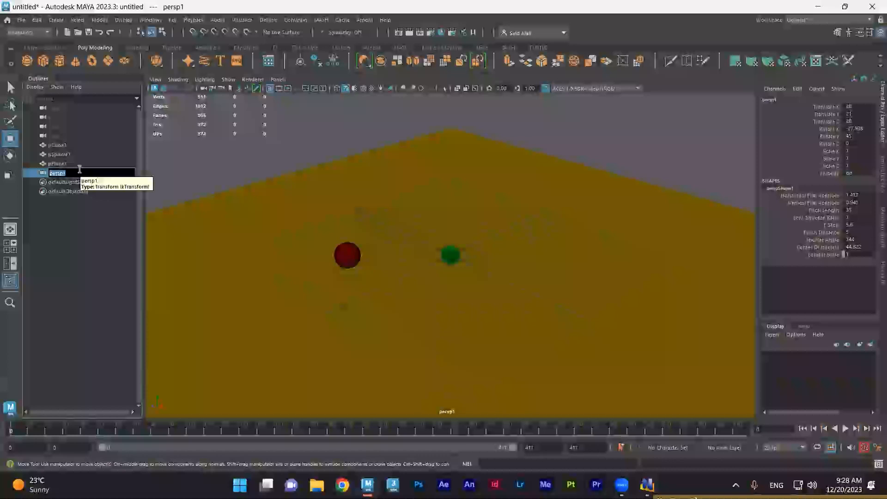
pyautogui.write('Cam')
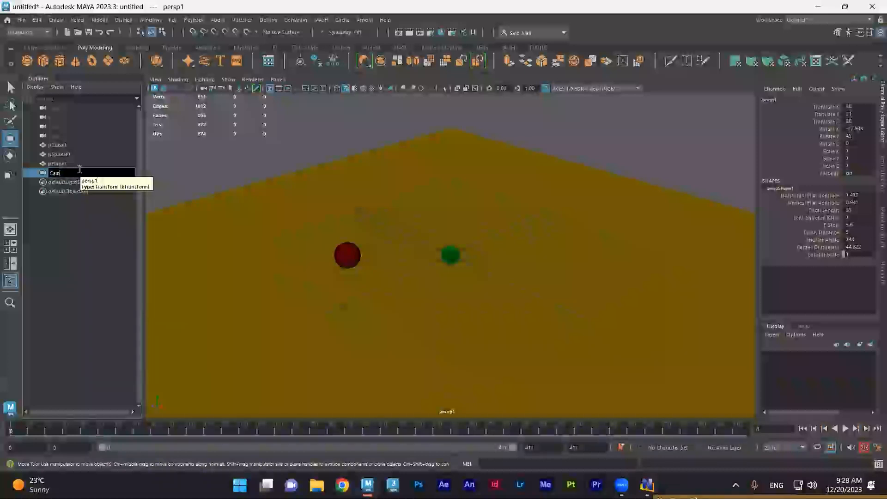
pyautogui.press('Return')
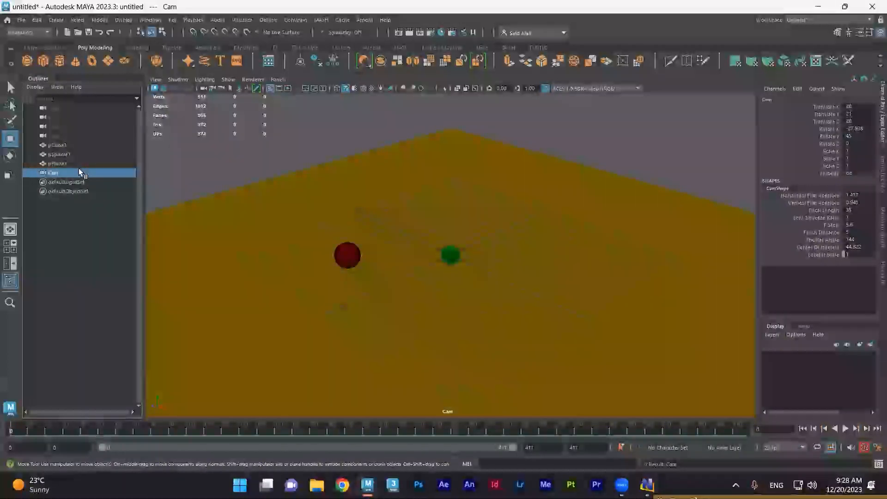
pyautogui.doubleClick(68, 174)
pyautogui.click(68, 174)
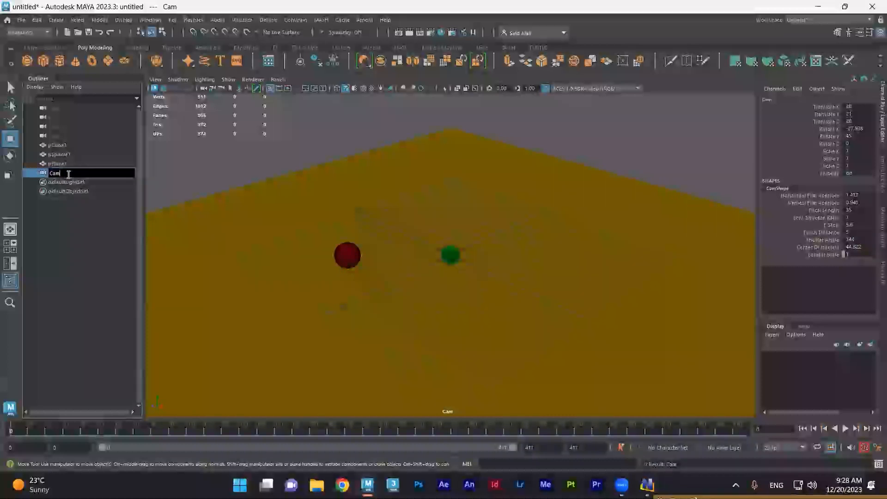
pyautogui.write('1')
pyautogui.click(91, 245)
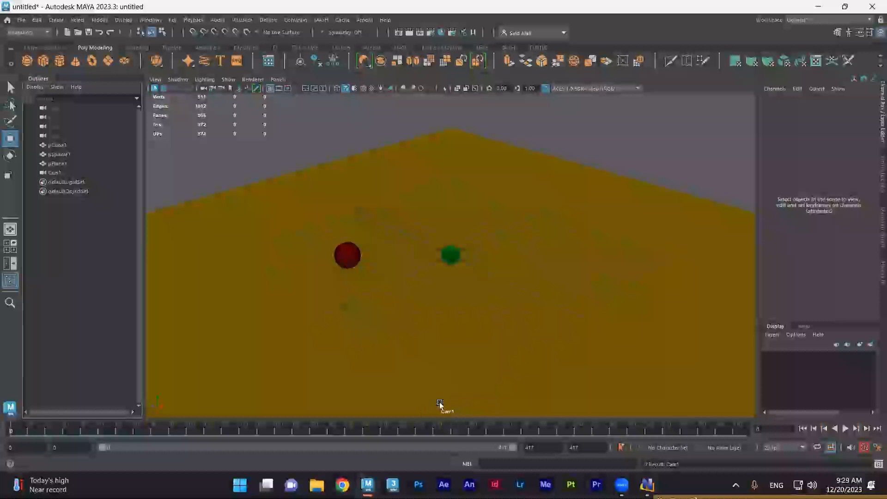
# Step: Tear off a floating copy of the Cam1 view, enlarge it, and show the camera's resolution gate
pyautogui.click(278, 80)
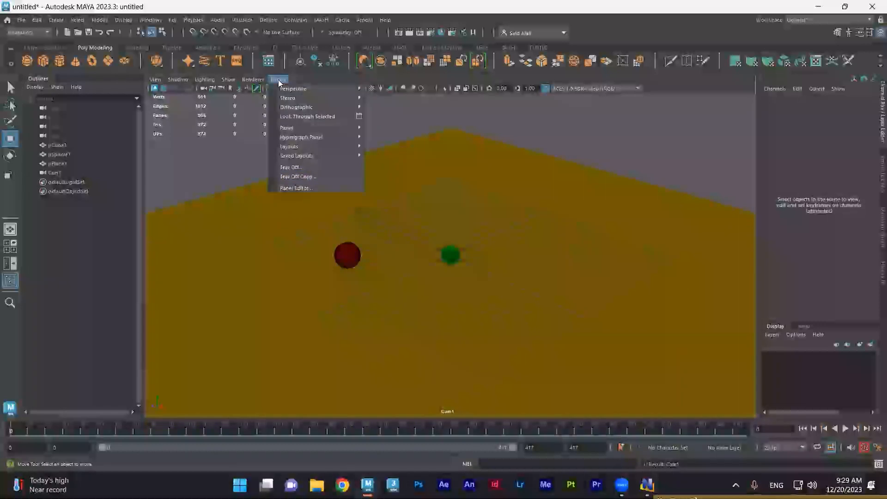
pyautogui.click(322, 177)
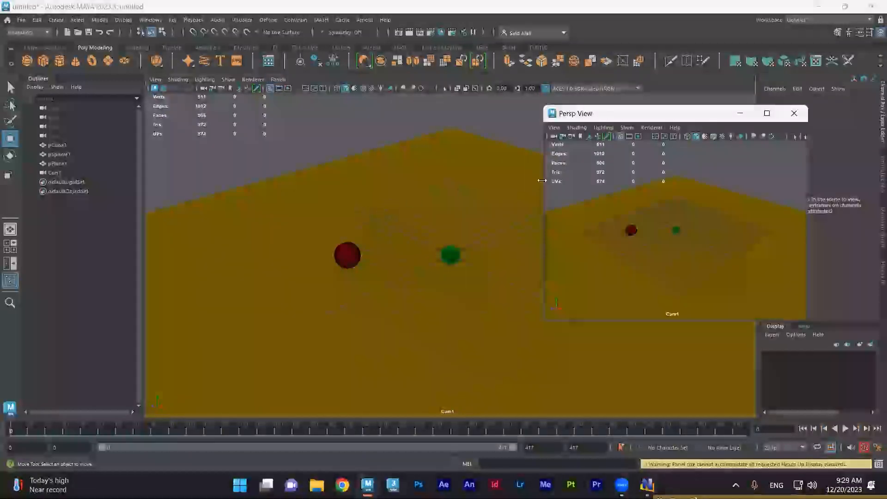
pyautogui.moveTo(676, 111); pyautogui.dragTo(348, 332)
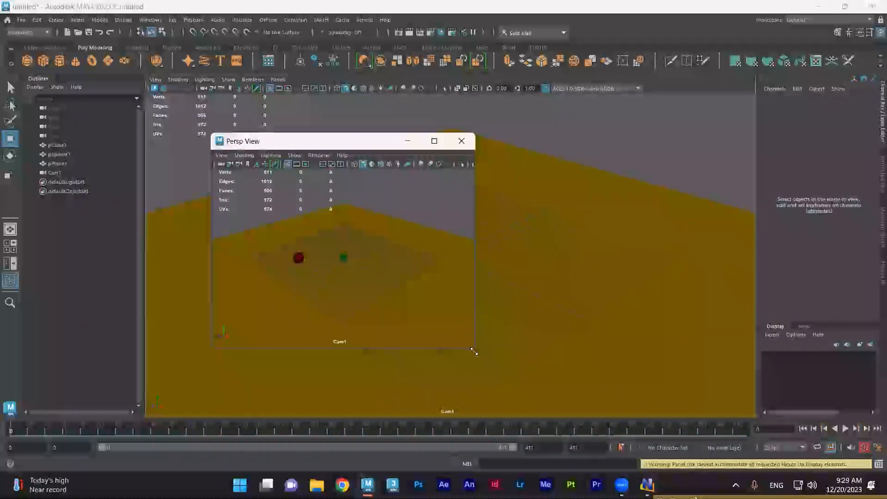
pyautogui.moveTo(474, 350); pyautogui.dragTo(530, 385)
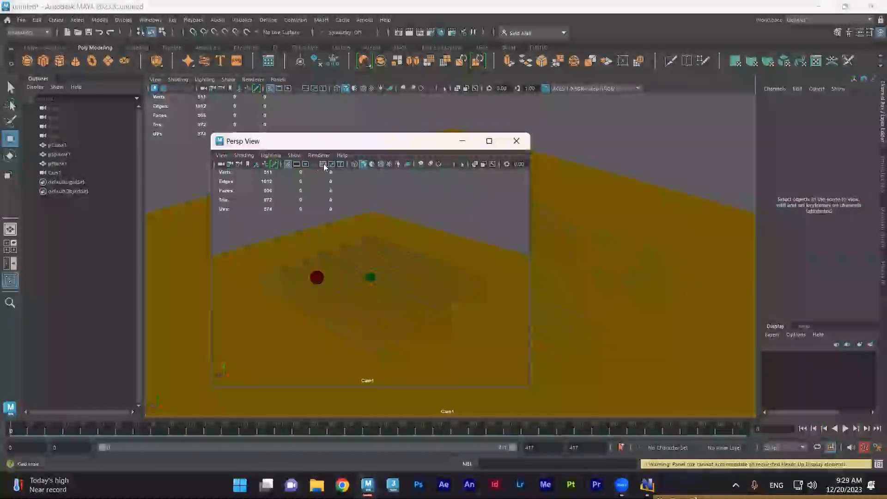
pyautogui.click(305, 165)
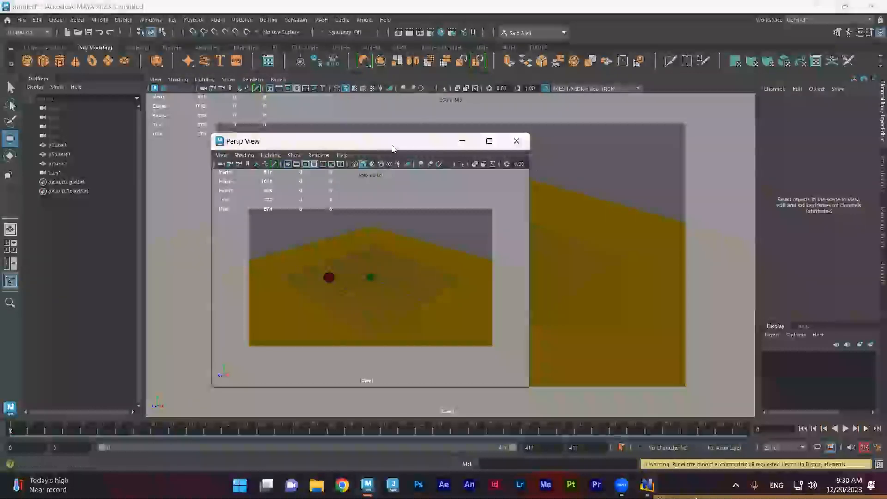
pyautogui.moveTo(390, 145); pyautogui.dragTo(712, 161)
# Step: In the render settings, set the file name prefix to Scene1 and the frame/animation extension to name.#.ext
pyautogui.click(430, 32)
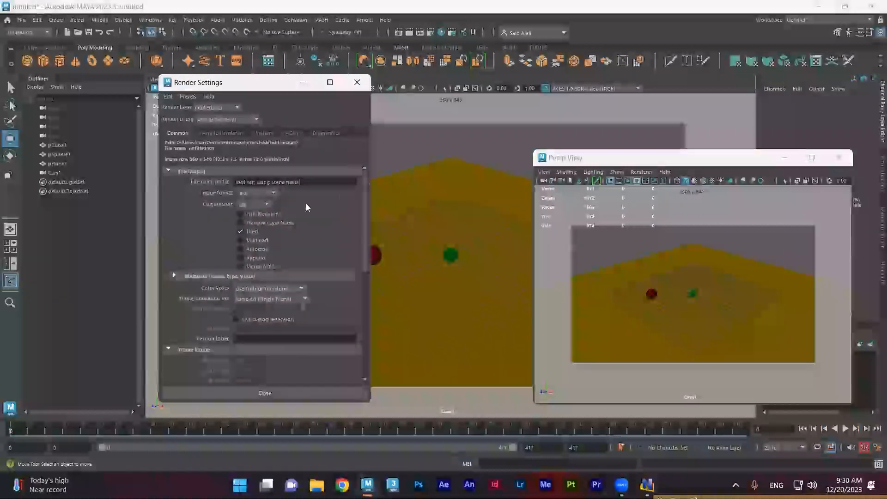
pyautogui.click(318, 180)
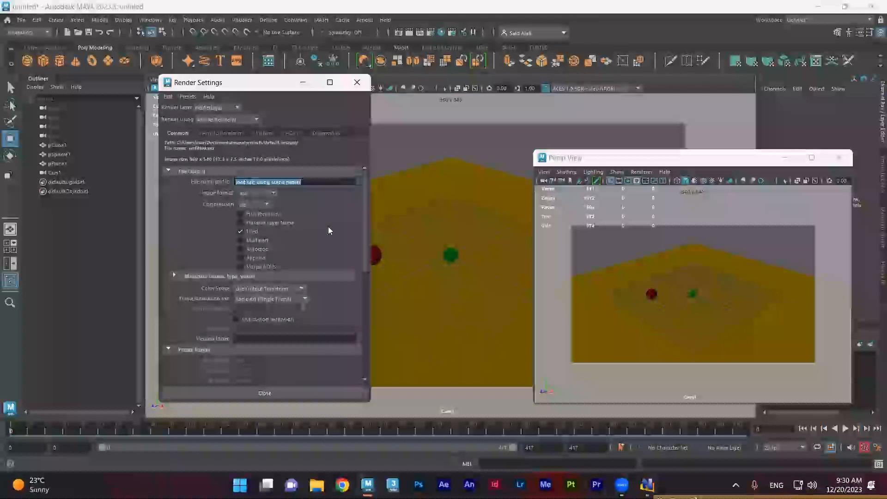
pyautogui.write('s')
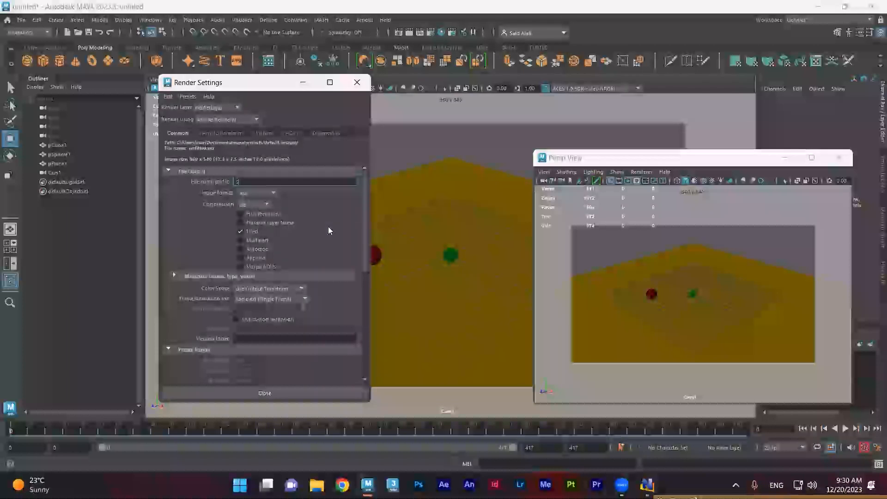
pyautogui.write('cene1')
pyautogui.click(258, 193)
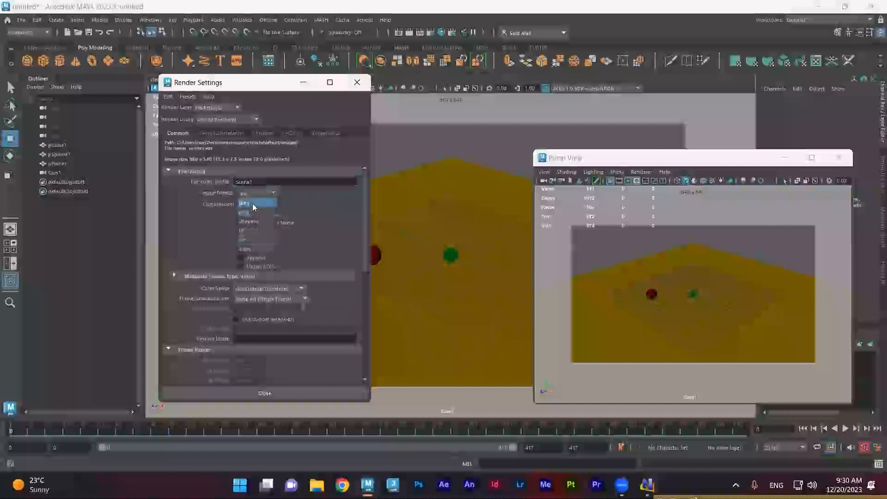
pyautogui.click(261, 191)
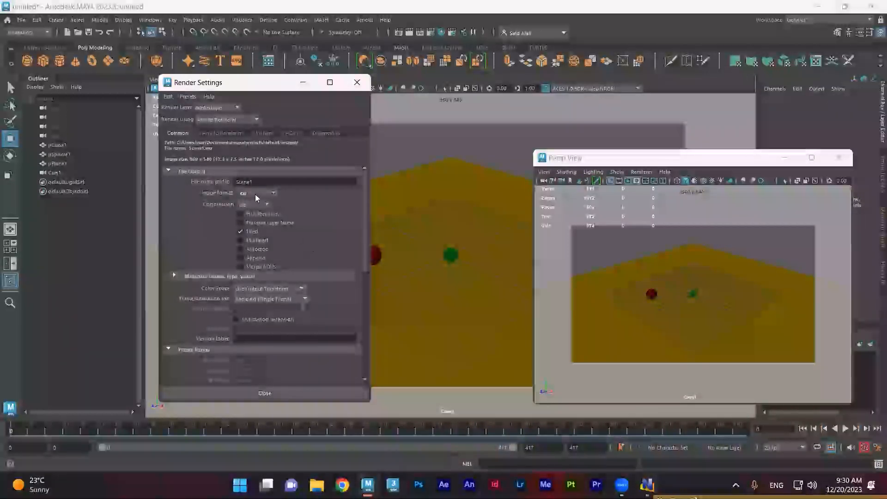
pyautogui.click(255, 298)
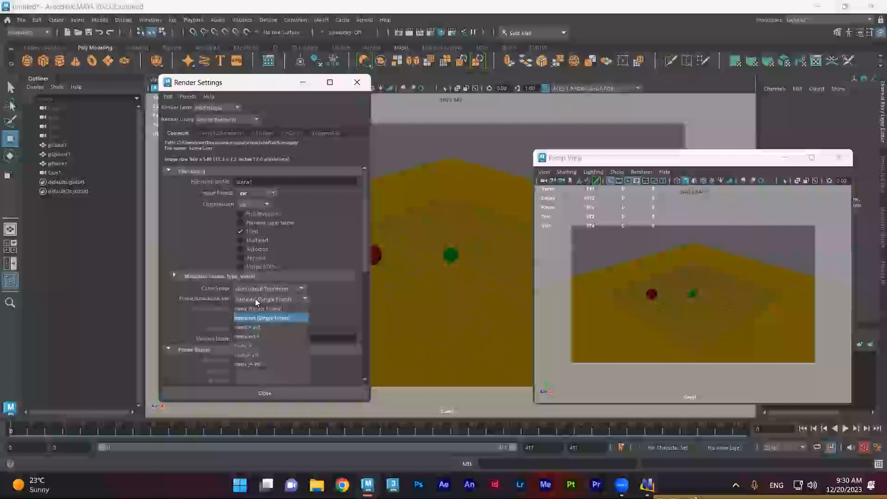
pyautogui.click(252, 328)
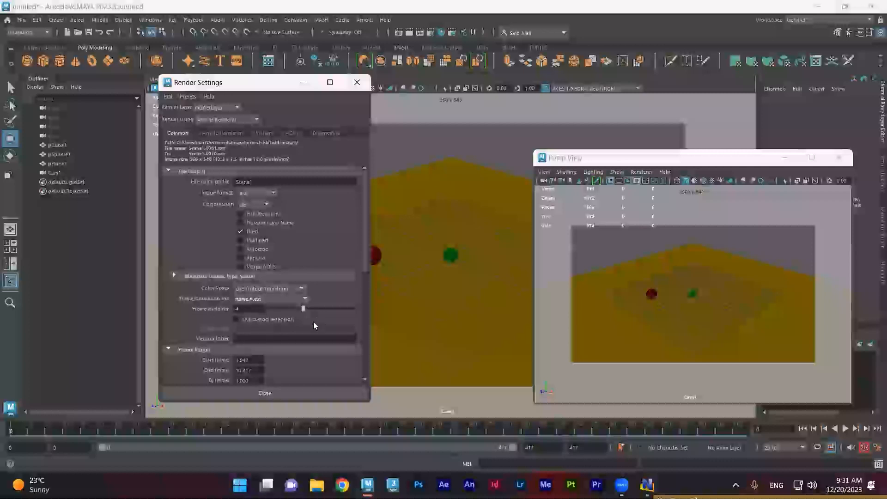
# Step: Set the render frame range to start at frame 1 and end at frame 200
pyautogui.moveTo(365, 258); pyautogui.dragTo(366, 275)
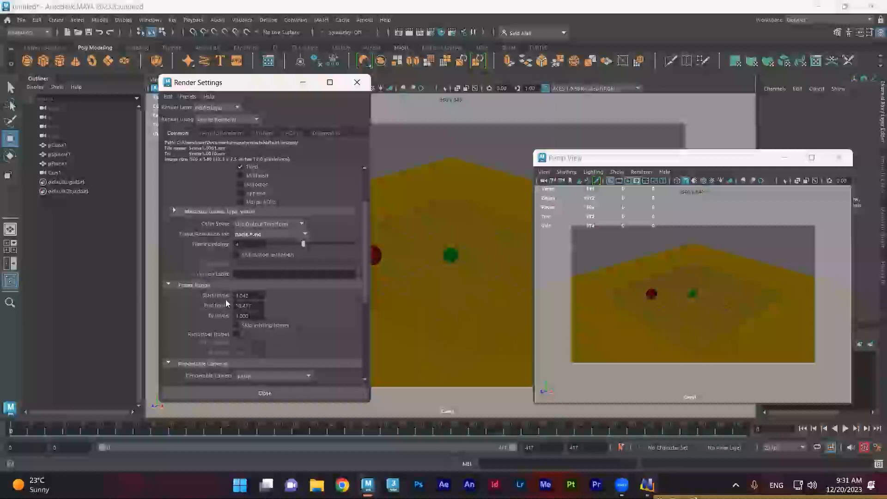
pyautogui.click(246, 295)
pyautogui.moveTo(246, 295); pyautogui.dragTo(204, 304)
pyautogui.write('1')
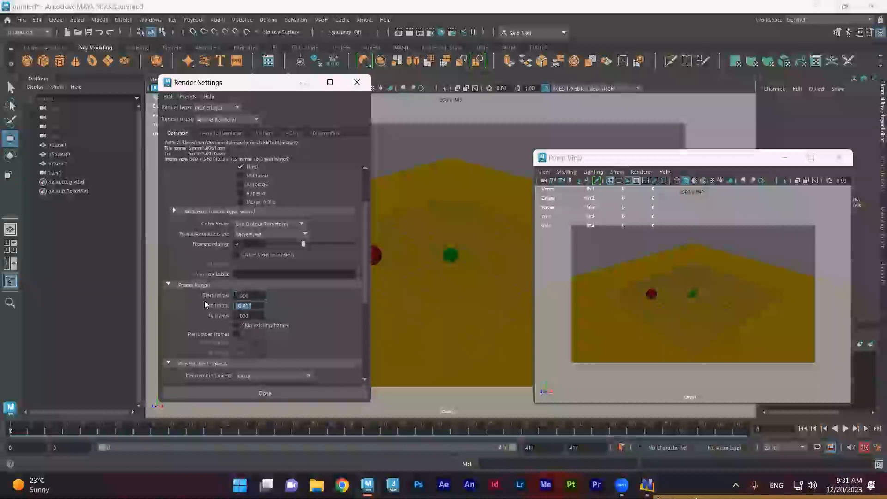
pyautogui.write('200')
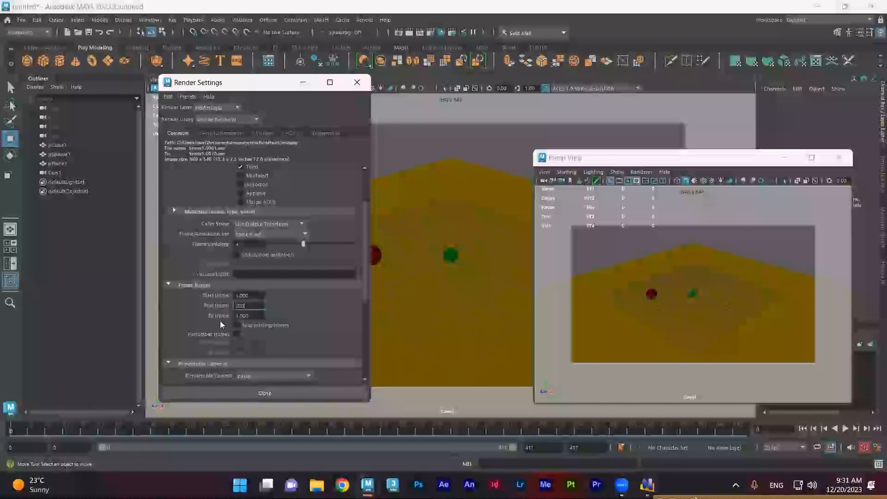
pyautogui.press('Return')
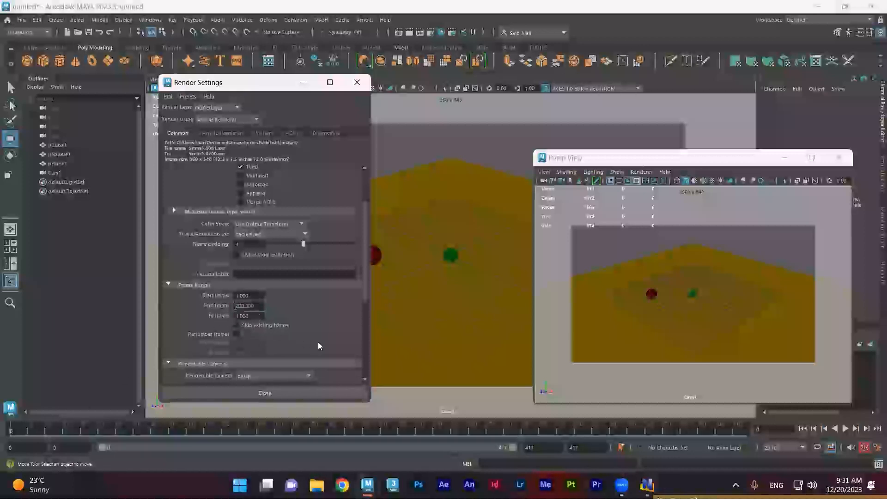
# Step: Set Cam1 as the renderable camera
pyautogui.scroll(-3, 318, 342)
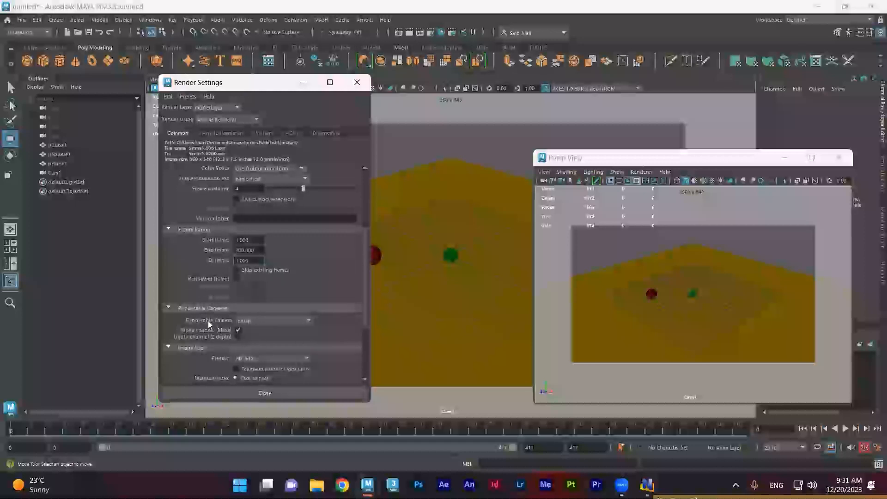
pyautogui.click(281, 321)
pyautogui.click(316, 341)
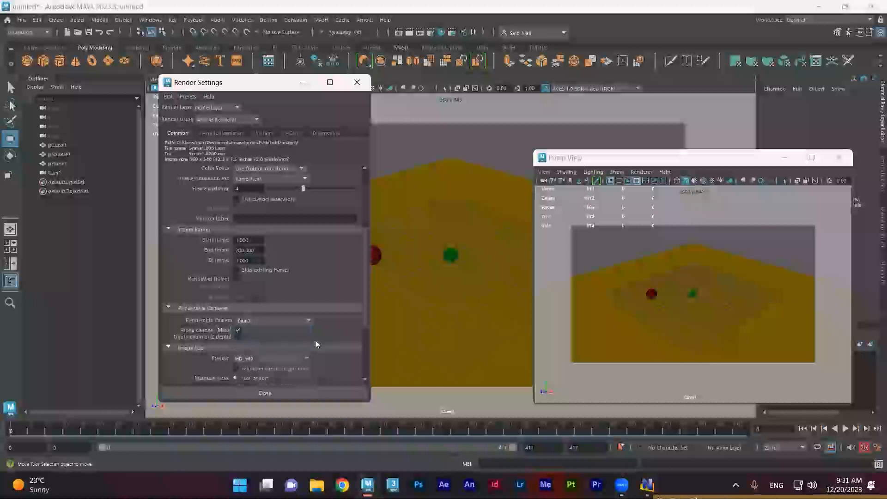
# Step: Set the render image size to the HD_1080 preset with a resolution of 300 pixels/inch
pyautogui.scroll(-1, 300, 342)
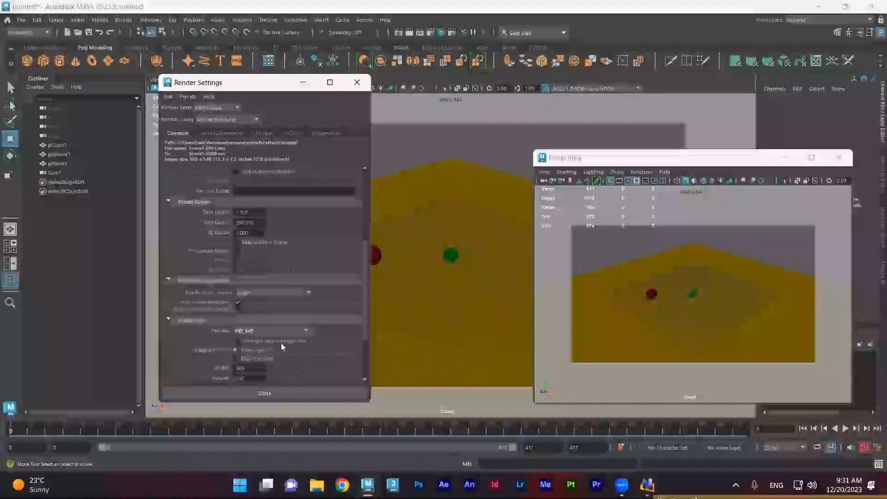
pyautogui.click(260, 330)
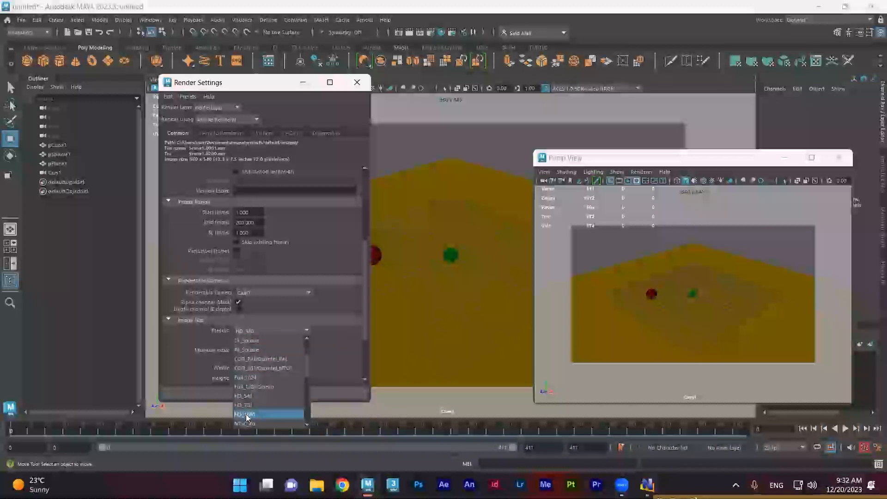
pyautogui.click(246, 415)
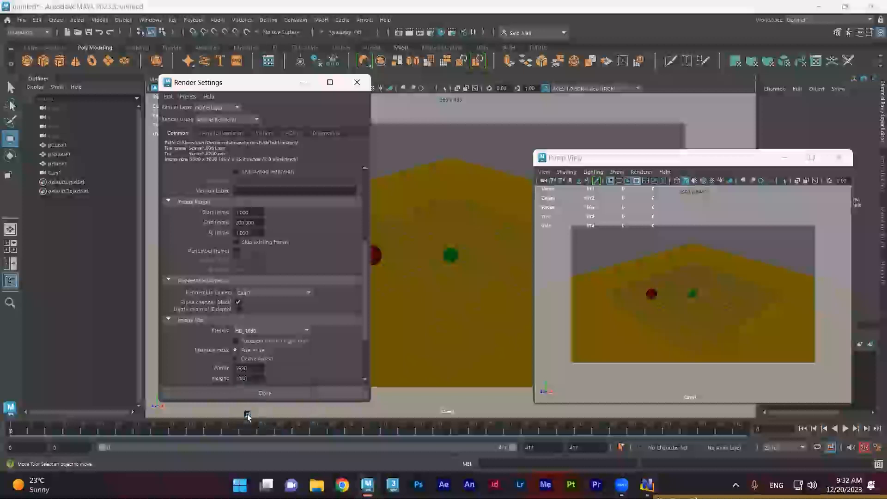
pyautogui.scroll(-1, 312, 358)
pyautogui.doubleClick(258, 373)
pyautogui.write('3')
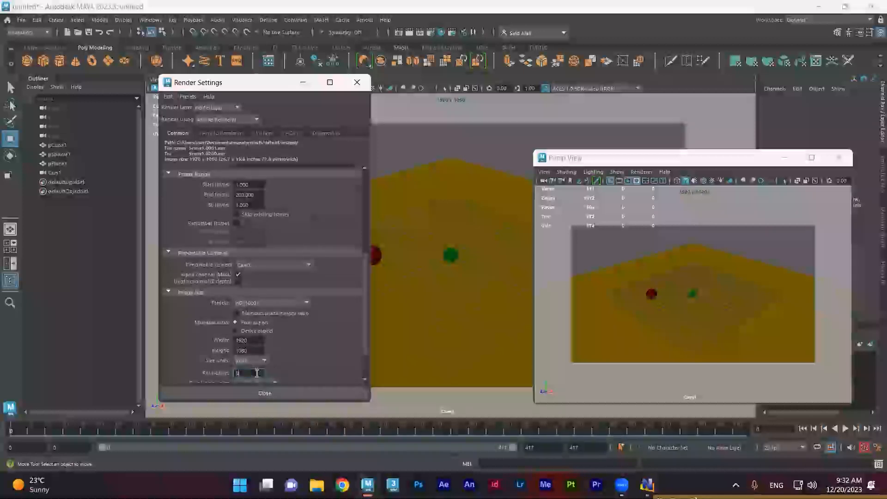
pyautogui.write('00')
pyautogui.press('Return')
pyautogui.scroll(-3, 308, 354)
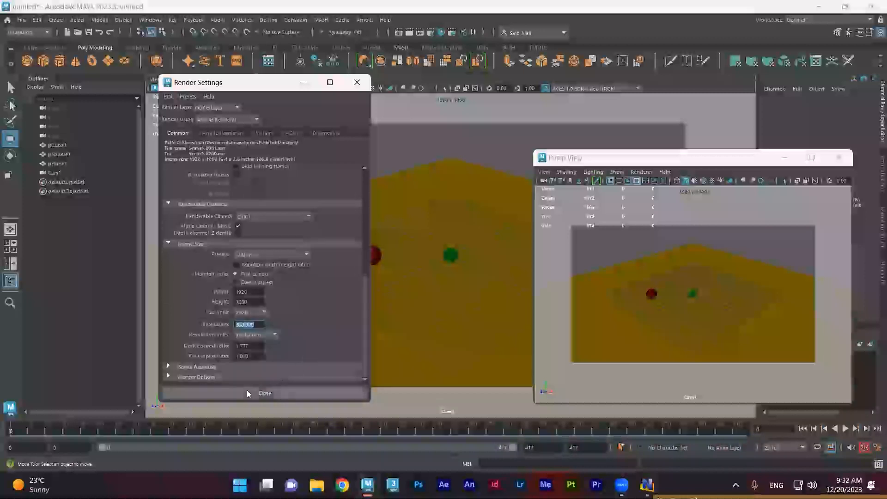
pyautogui.scroll(6, 255, 300)
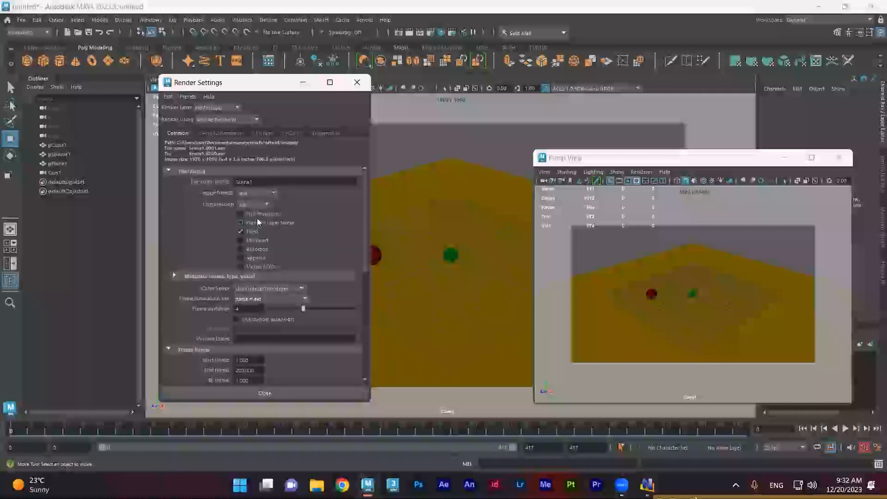
# Step: Enable adaptive sampling in the Arnold render settings and set the camera (AA) samples to 3
pyautogui.click(228, 132)
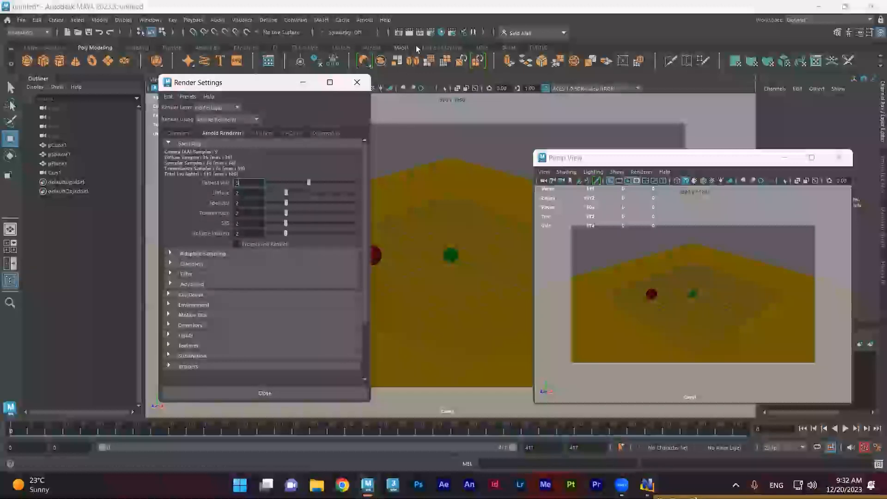
pyautogui.click(171, 252)
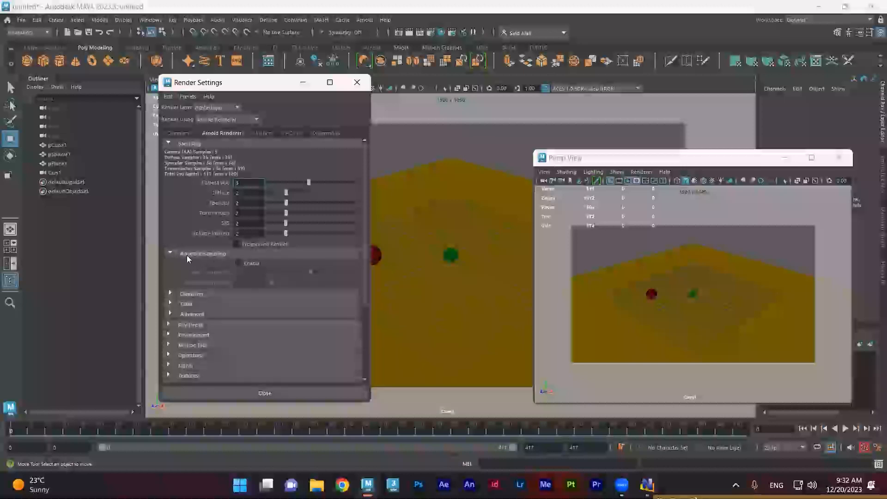
pyautogui.click(238, 263)
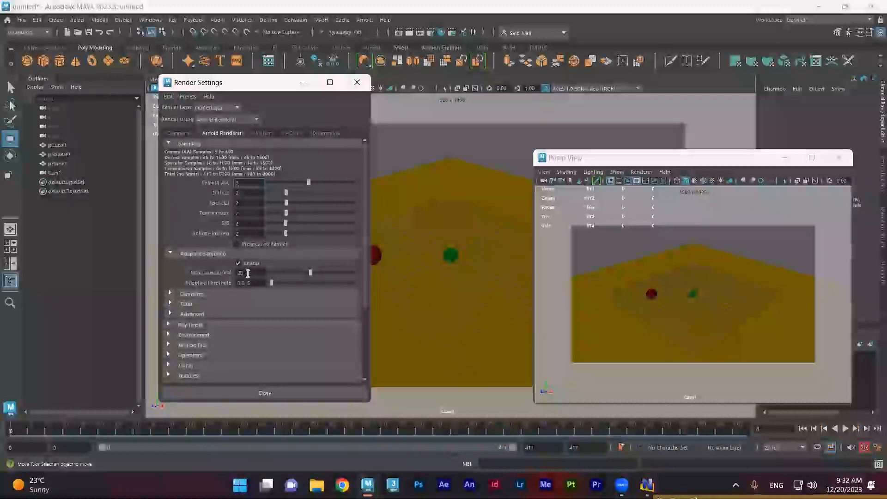
pyautogui.click(237, 263)
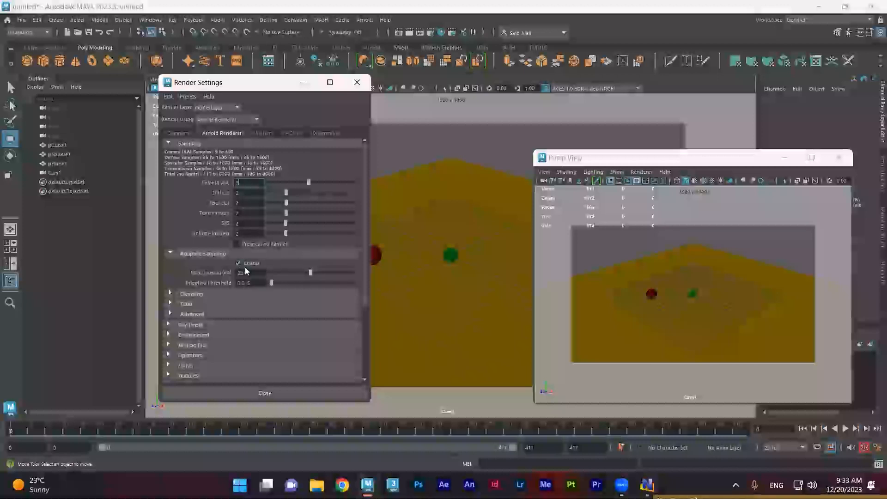
pyautogui.write('3')
# Step: Review the render device choices, the diagnostics and the AOV options in the render settings
pyautogui.click(264, 133)
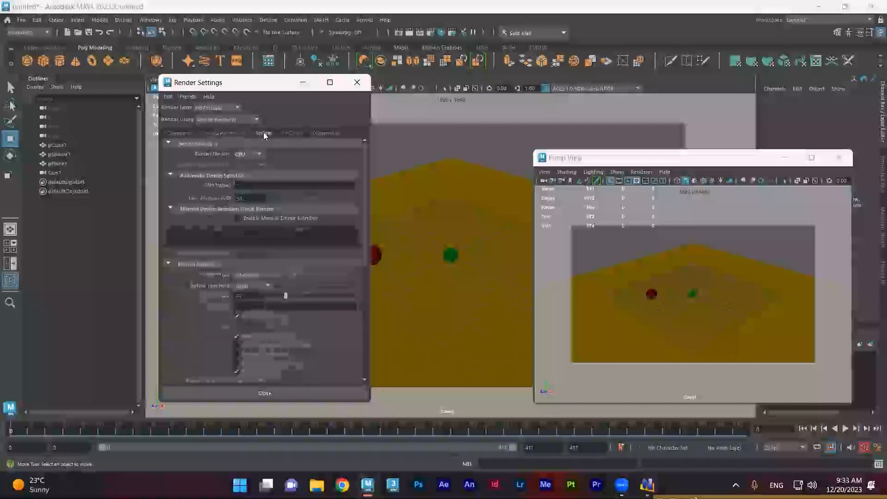
pyautogui.click(248, 158)
pyautogui.click(246, 174)
pyautogui.click(323, 133)
pyautogui.click(291, 134)
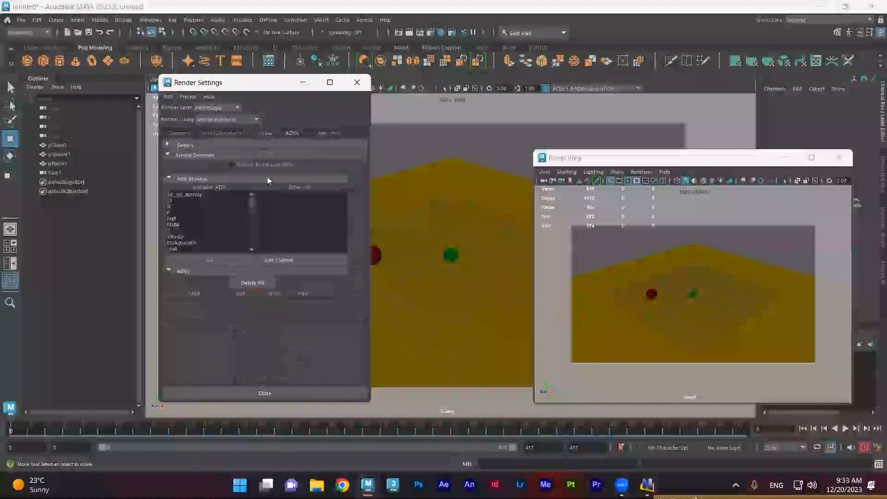
# Step: Review the common render settings down to the renderable camera and image size, and close the render settings
pyautogui.click(179, 137)
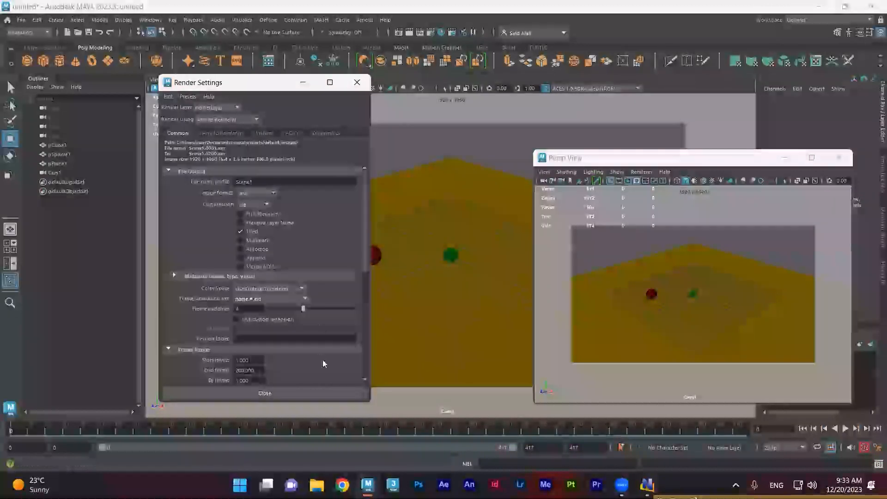
pyautogui.scroll(-10, 322, 361)
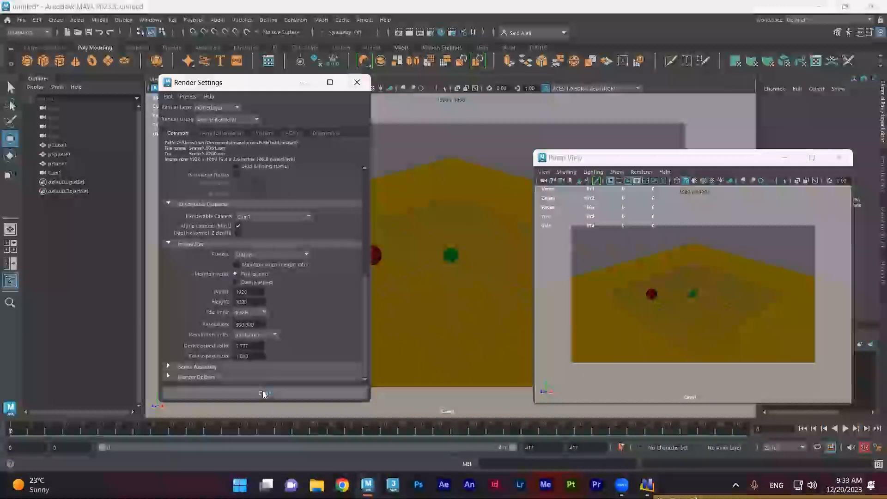
pyautogui.click(263, 393)
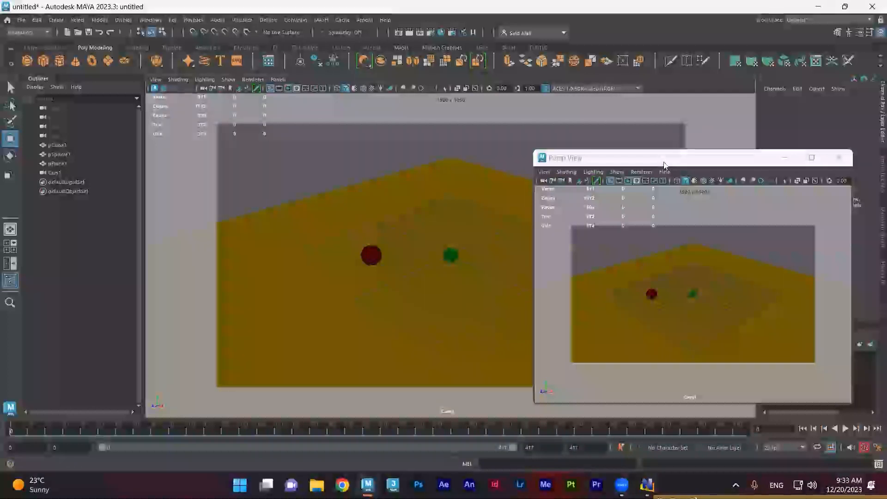
# Step: Switch the main viewport to the persp camera, keeping the torn-off Cam1 view beside it
pyautogui.moveTo(663, 159); pyautogui.dragTo(655, 143)
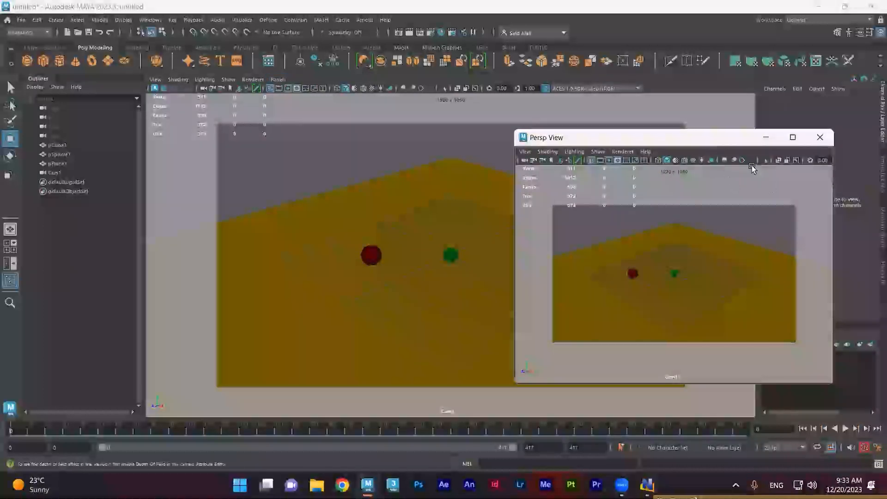
pyautogui.click(283, 79)
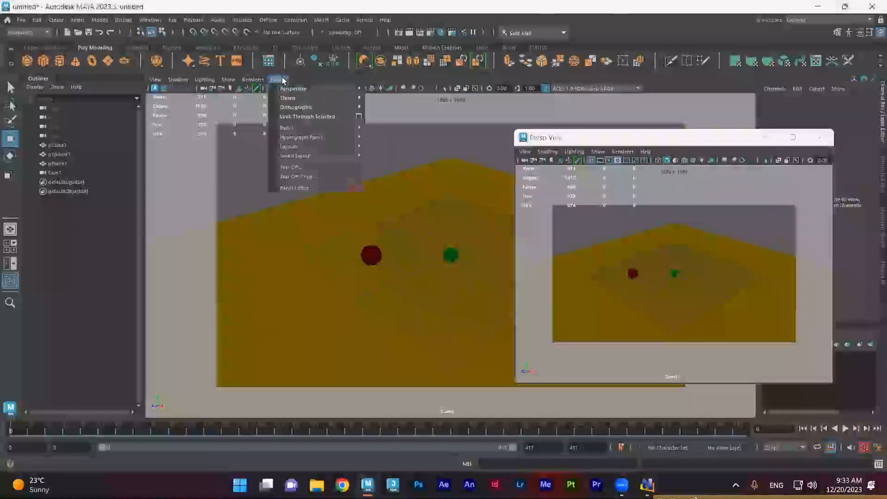
pyautogui.click(301, 179)
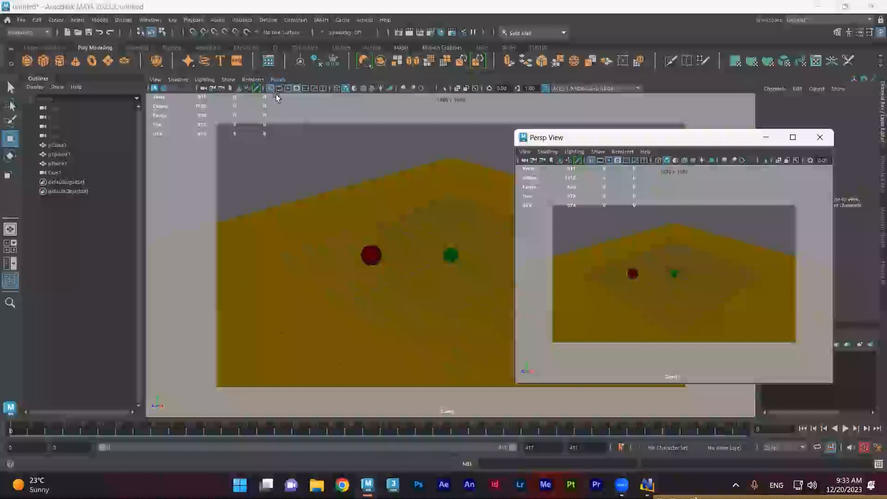
pyautogui.click(278, 79)
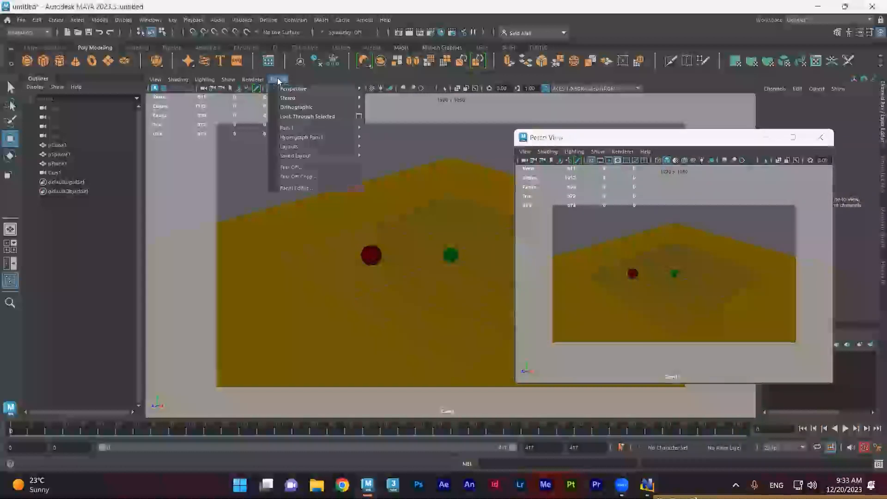
pyautogui.moveTo(297, 89)
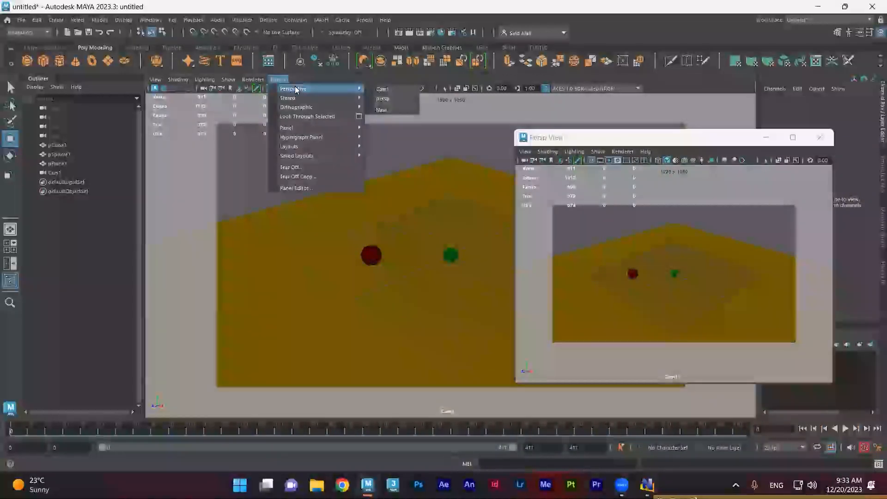
pyautogui.click(398, 98)
pyautogui.scroll(-5, 368, 265)
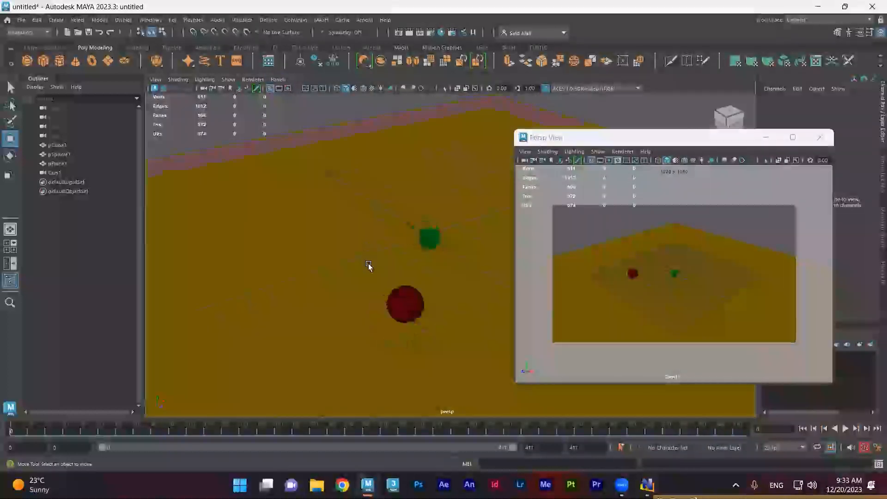
pyautogui.keyDown('alt'); pyautogui.moveTo(416, 273); pyautogui.dragTo(257, 257, button='middle'); pyautogui.keyUp('alt')
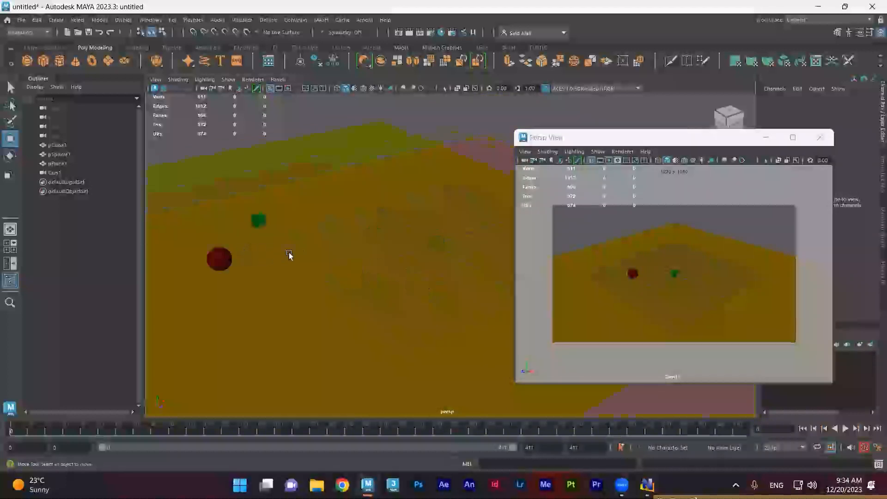
pyautogui.keyDown('alt'); pyautogui.moveTo(288, 254); pyautogui.dragTo(346, 239); pyautogui.keyUp('alt')
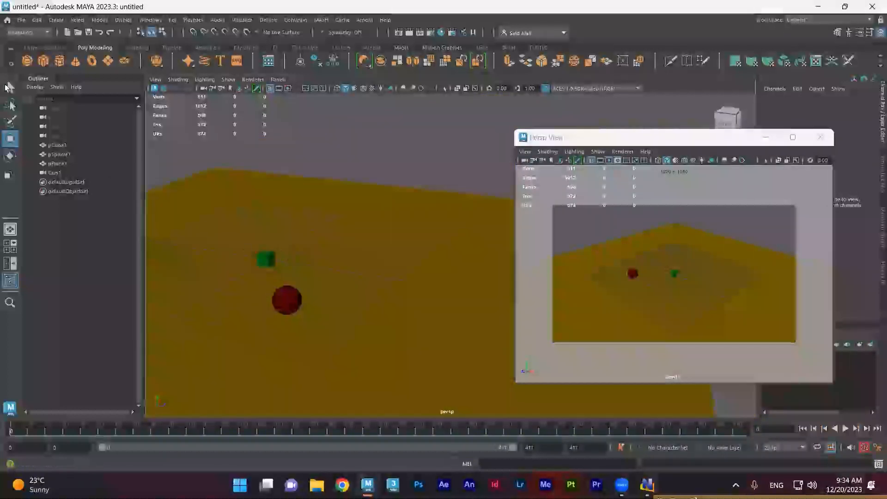
# Step: Select Cam1 and bring it into view in the persp viewport with its move manipulator showing
pyautogui.click(53, 173)
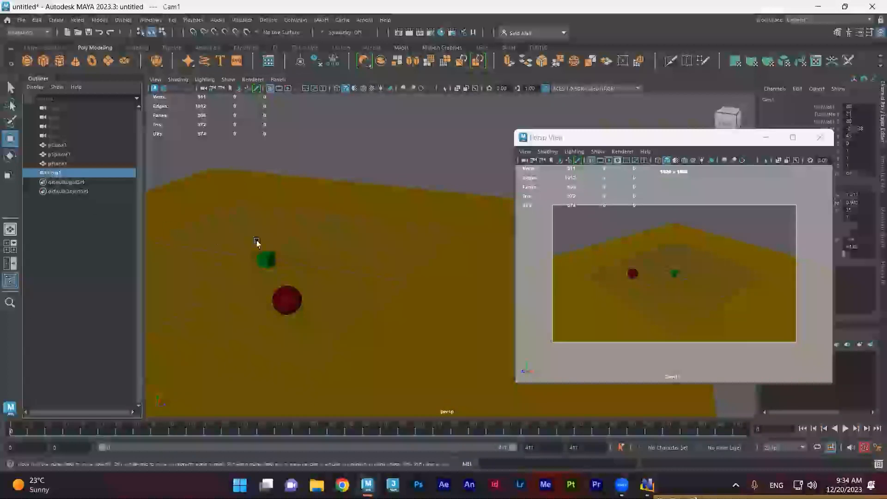
pyautogui.keyDown('alt'); pyautogui.moveTo(296, 258); pyautogui.dragTo(366, 306, button='right'); pyautogui.keyUp('alt')
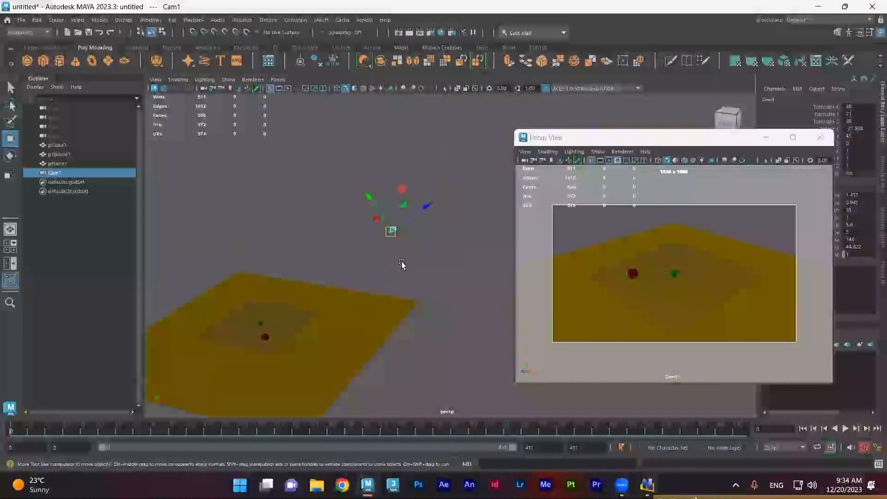
pyautogui.press('f')
pyautogui.keyDown('alt'); pyautogui.moveTo(429, 306); pyautogui.dragTo(292, 270); pyautogui.keyUp('alt')
pyautogui.keyDown('alt'); pyautogui.moveTo(291, 271); pyautogui.dragTo(351, 290, button='middle'); pyautogui.keyUp('alt')
pyautogui.keyDown('alt'); pyautogui.moveTo(392, 295); pyautogui.dragTo(305, 304, button='right'); pyautogui.keyUp('alt')
pyautogui.keyDown('alt'); pyautogui.moveTo(420, 307); pyautogui.dragTo(388, 276, button='middle'); pyautogui.keyUp('alt')
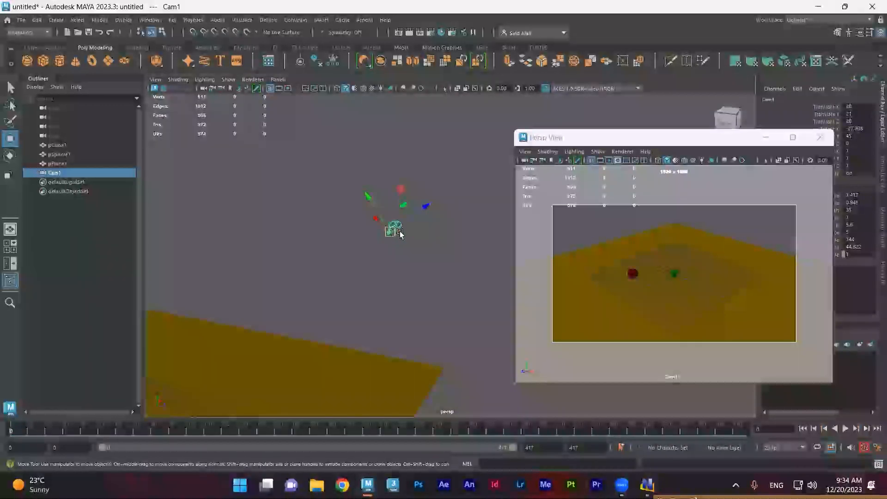
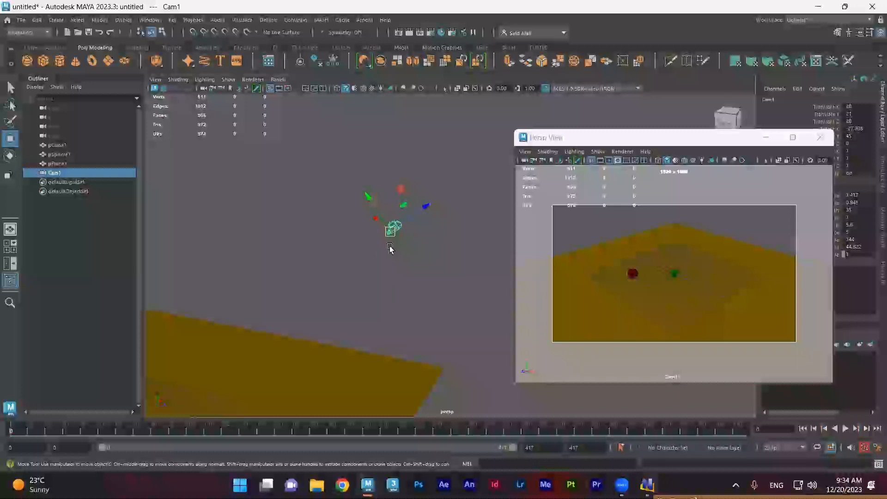
# Step: Move Cam1 along its viewing axis closer to the cube and sphere, keeping the torn-off camera view clear of the channel values
pyautogui.click(641, 138)
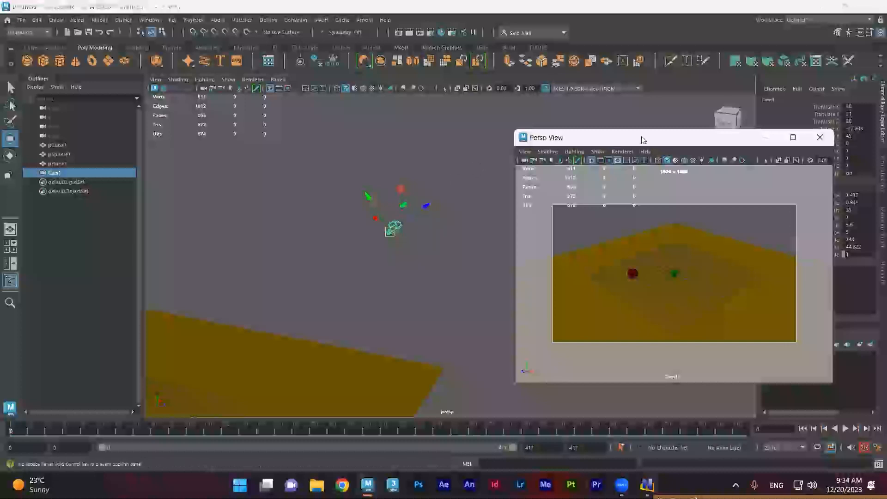
pyautogui.moveTo(642, 138); pyautogui.dragTo(571, 126)
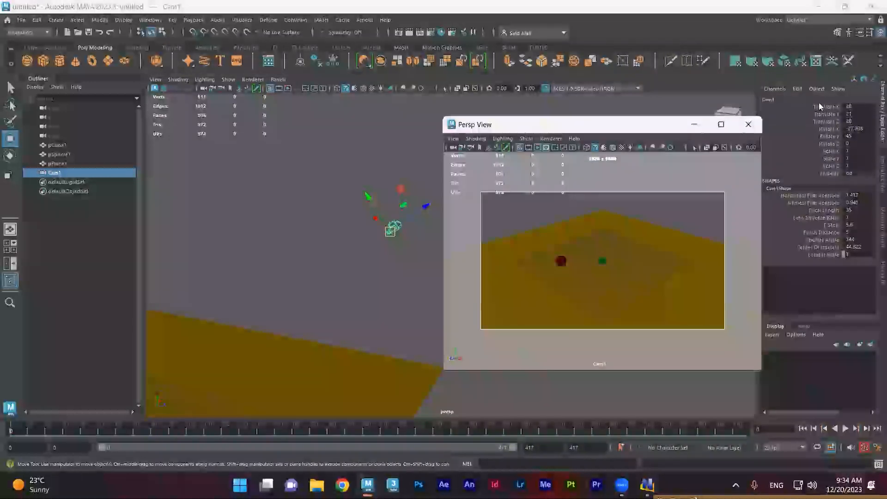
pyautogui.moveTo(424, 208); pyautogui.dragTo(233, 307)
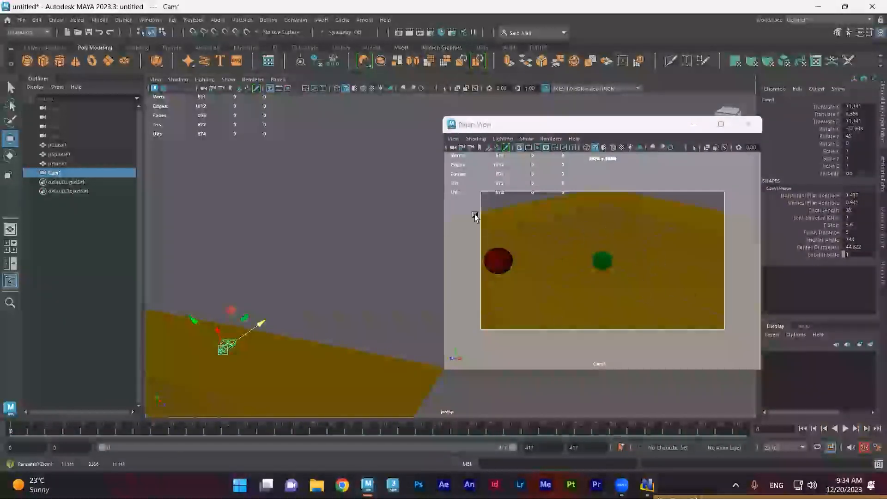
pyautogui.moveTo(258, 322); pyautogui.dragTo(296, 298)
pyautogui.moveTo(627, 126); pyautogui.dragTo(571, 114)
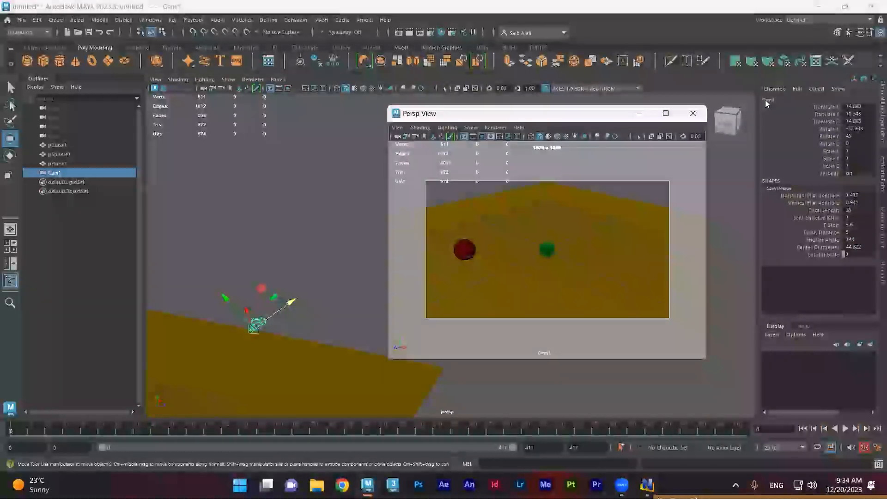
# Step: Reset all translate and rotate values of Cam1 to 0
pyautogui.moveTo(827, 108); pyautogui.dragTo(868, 142)
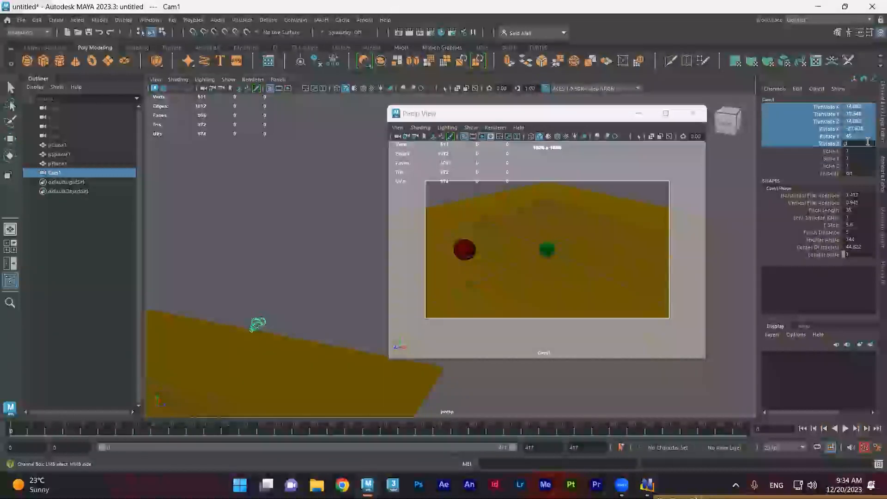
pyautogui.press('Return')
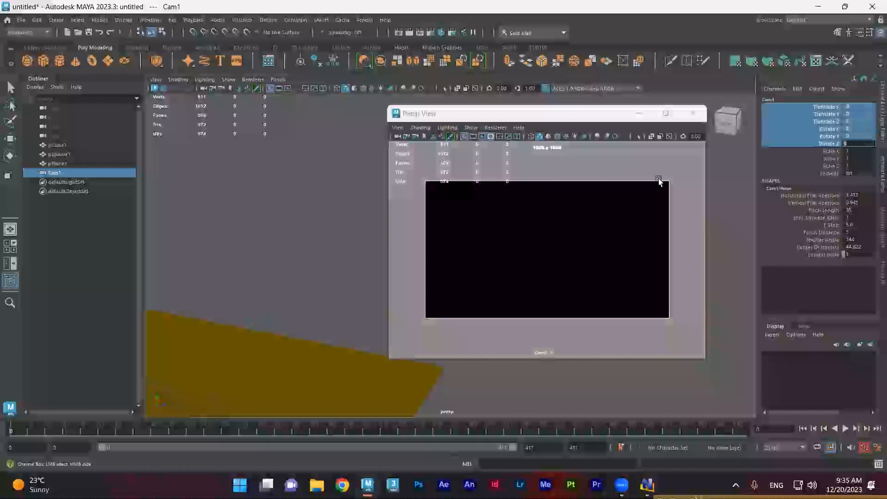
pyautogui.keyDown('alt'); pyautogui.moveTo(194, 274); pyautogui.dragTo(224, 300); pyautogui.keyUp('alt')
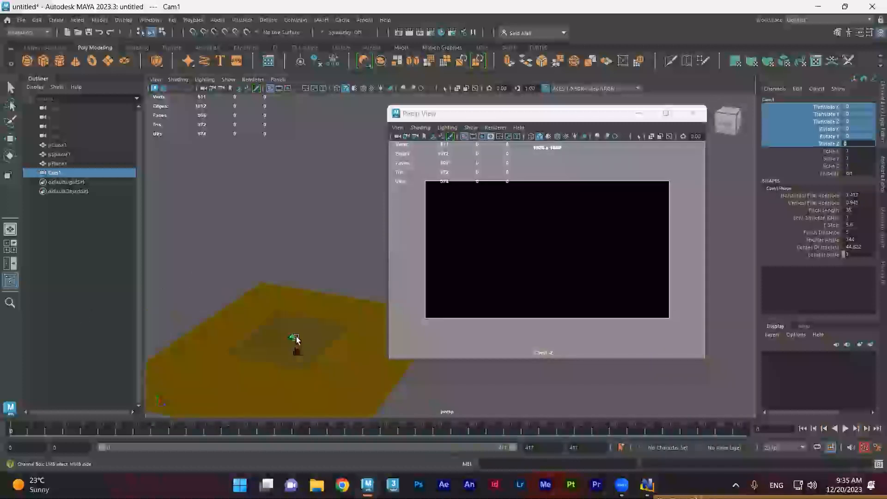
# Step: Position Cam1 in front of the green cube, tilted down about 15 degrees, and key it at frame 0
pyautogui.press('w')
pyautogui.moveTo(296, 336); pyautogui.dragTo(374, 354)
pyautogui.moveTo(330, 317)
pyautogui.mouseDown()
pyautogui.moveTo(332, 303)
pyautogui.moveTo(333, 311)
pyautogui.mouseUp()
pyautogui.moveTo(369, 351); pyautogui.dragTo(329, 319)
pyautogui.press('e')
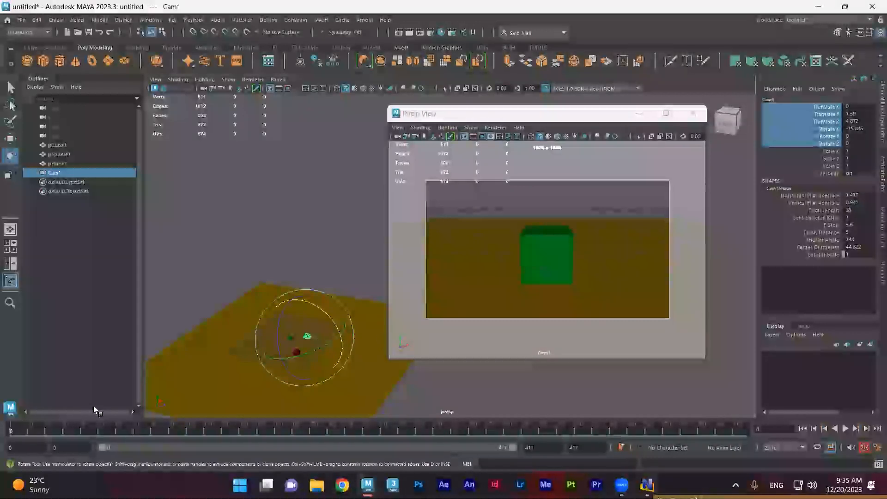
pyautogui.press('s')
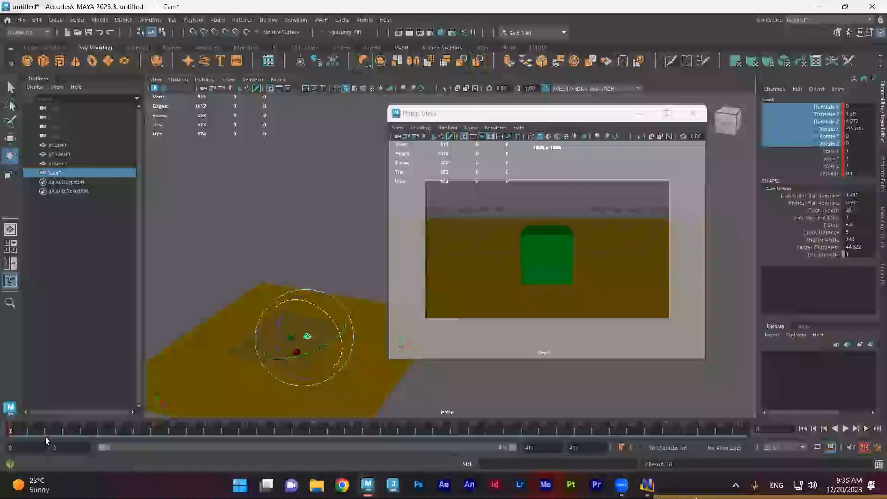
# Step: At frame 30, move Cam1 up and back until the red sphere is framed, and key the camera
pyautogui.click(64, 431)
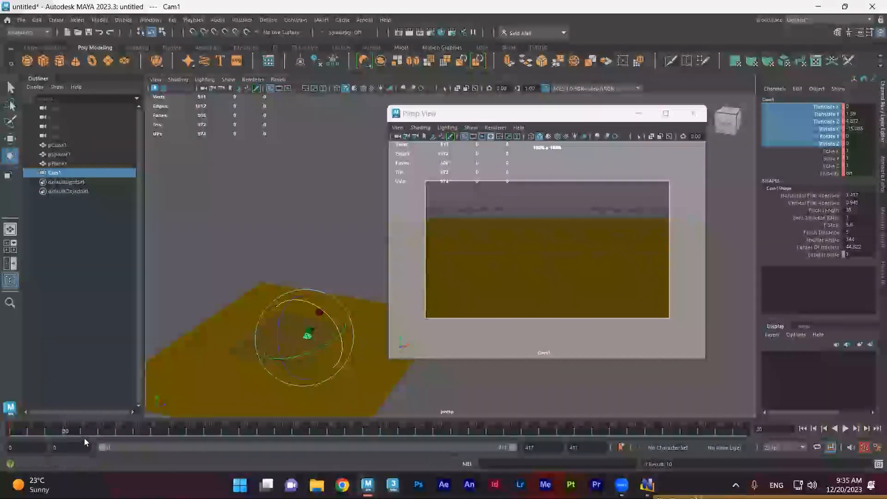
pyautogui.press('w')
pyautogui.moveTo(350, 336); pyautogui.dragTo(382, 347)
pyautogui.moveTo(360, 317); pyautogui.dragTo(395, 303)
pyautogui.keyDown('alt'); pyautogui.moveTo(351, 362); pyautogui.dragTo(282, 279); pyautogui.keyUp('alt')
pyautogui.press('super')
pyautogui.press('super')
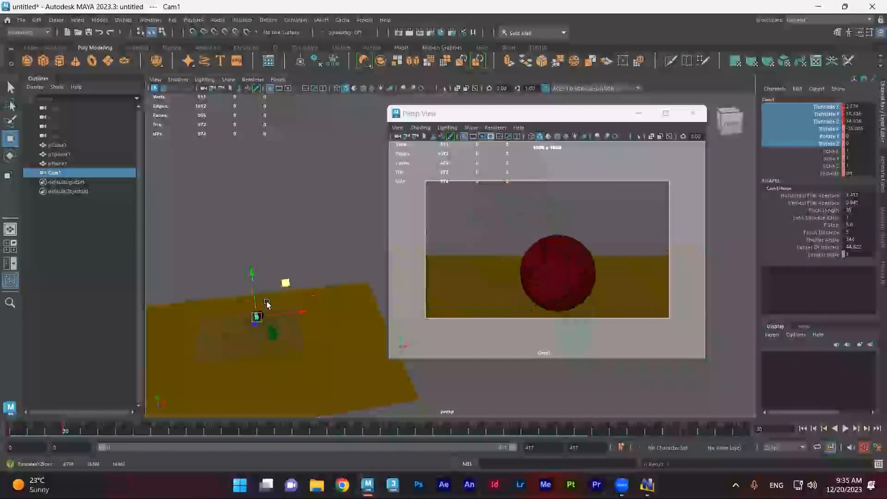
pyautogui.moveTo(254, 324); pyautogui.dragTo(283, 354)
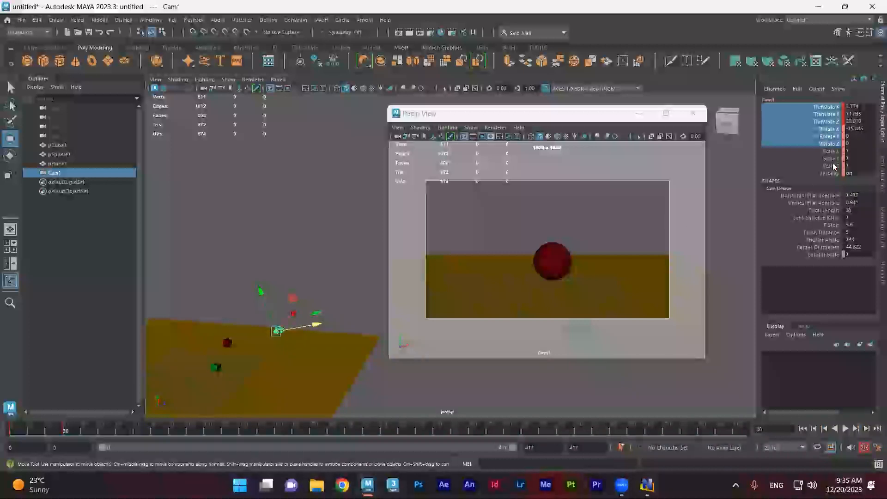
pyautogui.press('s')
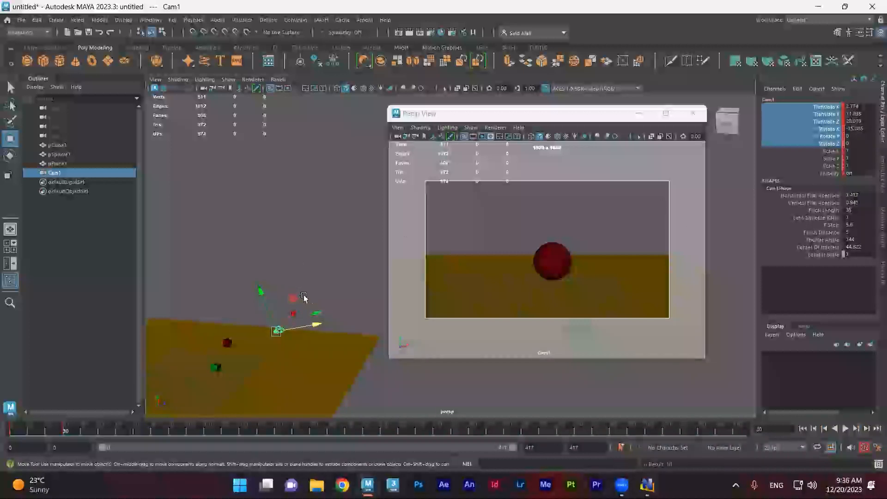
# Step: Play and scrub the camera animation between frames 0 and 30 to check the movement through Cam1
pyautogui.moveTo(63, 431); pyautogui.dragTo(57, 430)
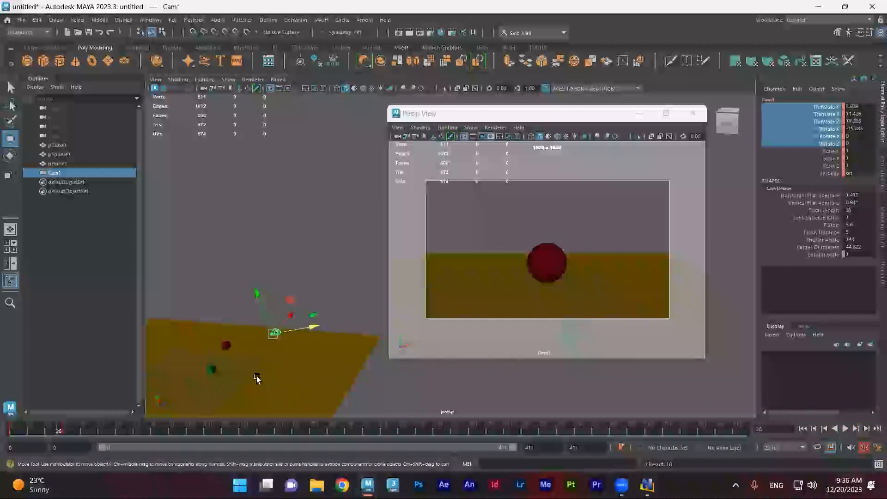
pyautogui.hotkey('alt', 'v')
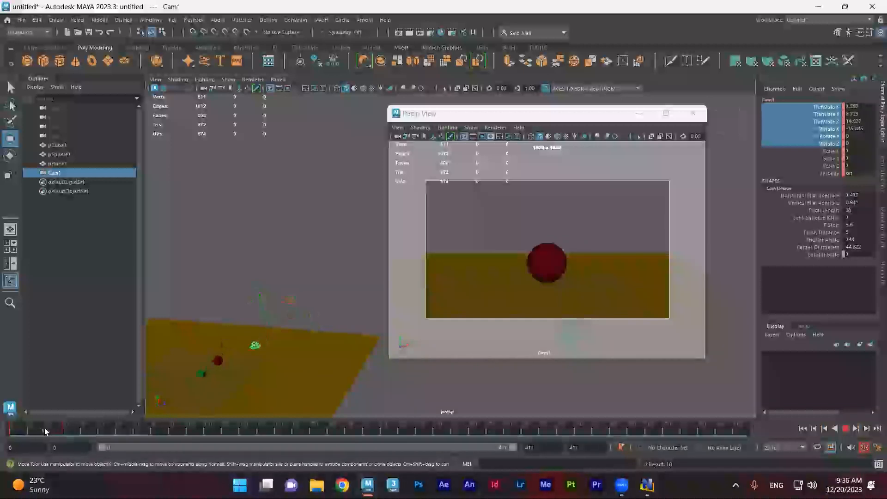
pyautogui.hotkey('alt', 'v')
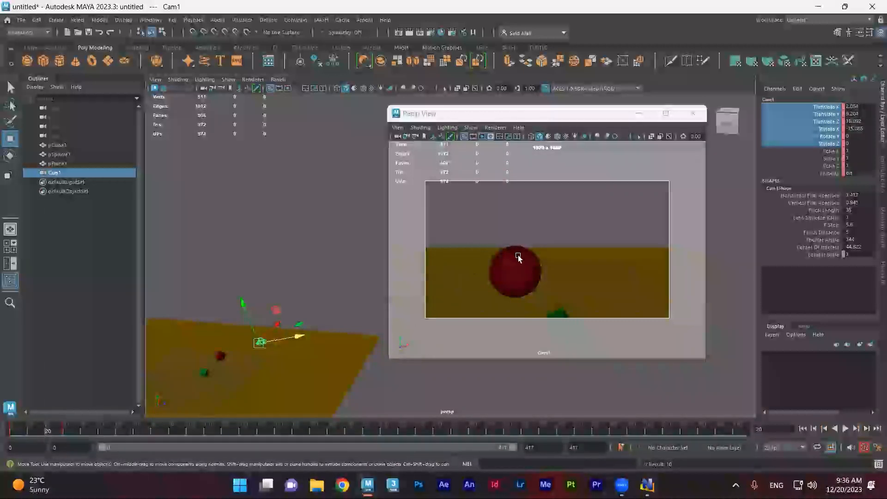
pyautogui.keyDown('ctrl'); pyautogui.click(505, 217); pyautogui.keyUp('ctrl')
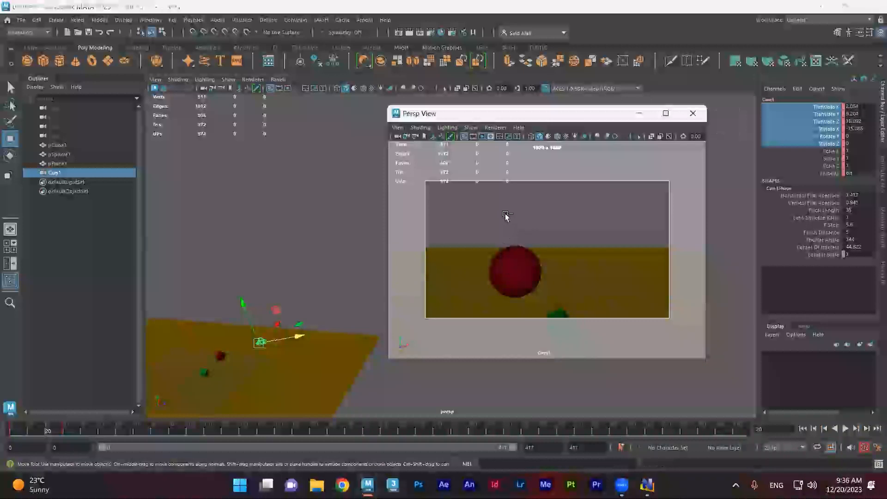
pyautogui.moveTo(14, 431); pyautogui.dragTo(58, 433)
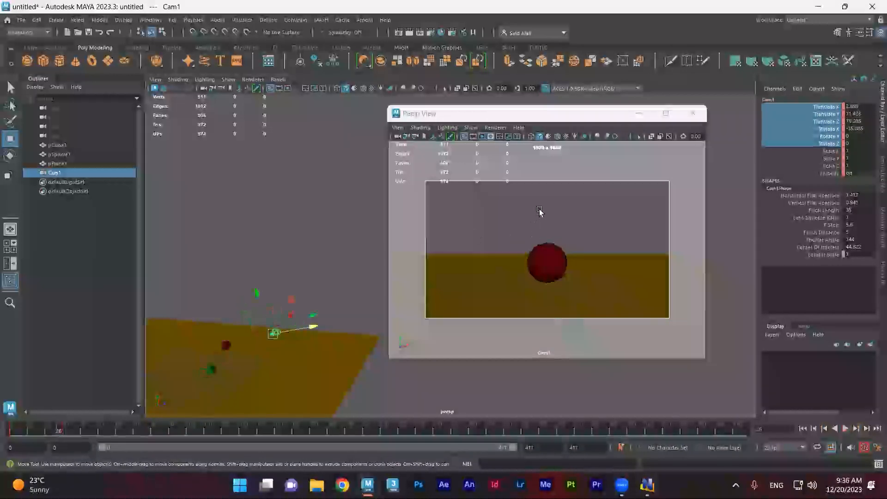
pyautogui.click(11, 431)
pyautogui.moveTo(11, 431)
pyautogui.mouseDown()
pyautogui.moveTo(66, 431)
pyautogui.moveTo(9, 432)
pyautogui.moveTo(65, 432)
pyautogui.moveTo(20, 432)
pyautogui.mouseUp()
pyautogui.moveTo(9, 432); pyautogui.dragTo(61, 433)
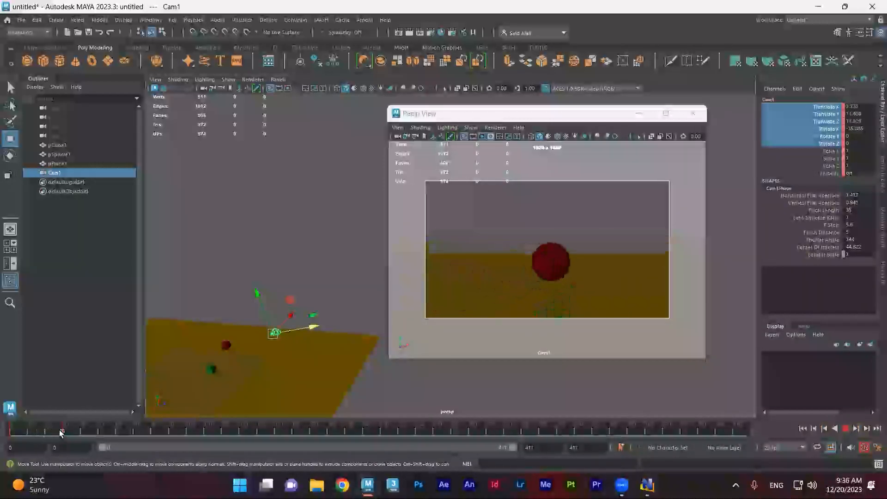
# Step: At frame 30, pull Cam1 farther back so the green cube appears below the red sphere, then scrub the camera movement
pyautogui.moveTo(316, 325); pyautogui.dragTo(325, 323)
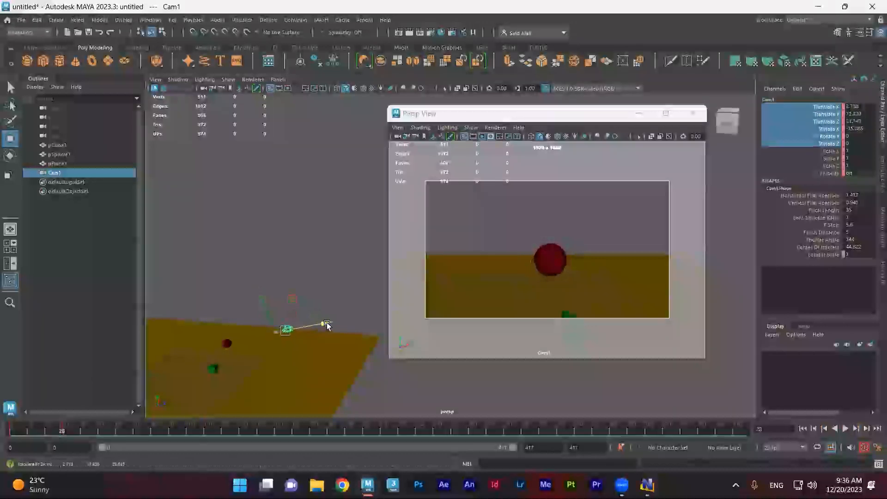
pyautogui.moveTo(26, 432); pyautogui.dragTo(74, 443)
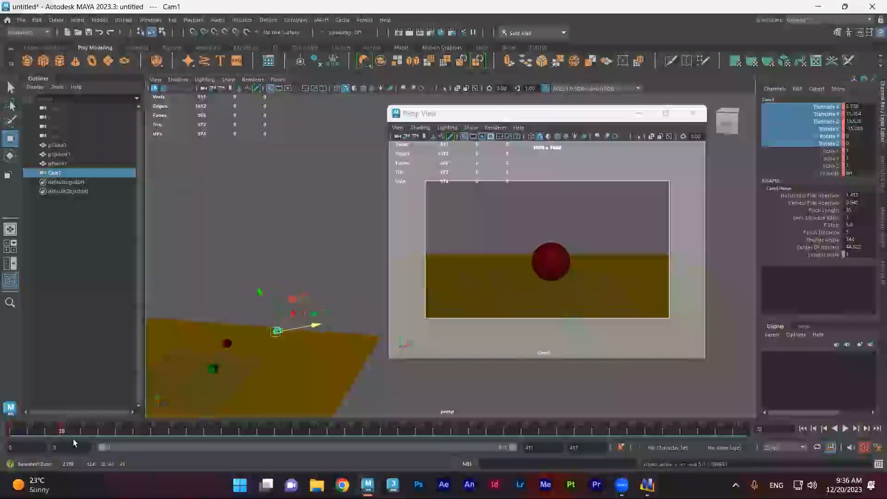
pyautogui.doubleClick(860, 429)
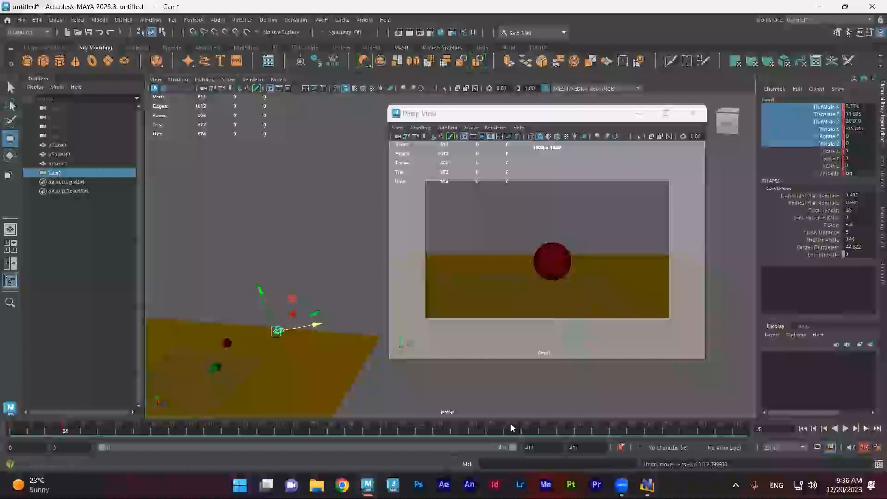
pyautogui.moveTo(317, 325); pyautogui.dragTo(331, 326)
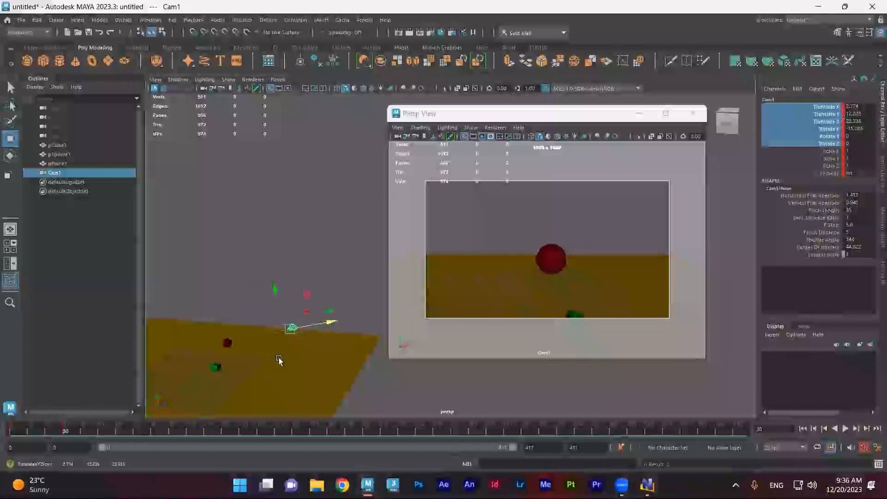
pyautogui.click(14, 432)
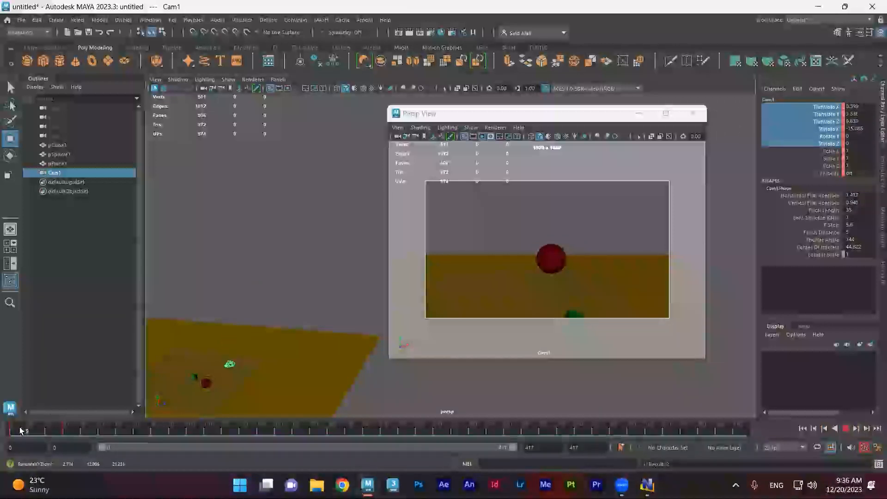
pyautogui.middleClick(510, 205)
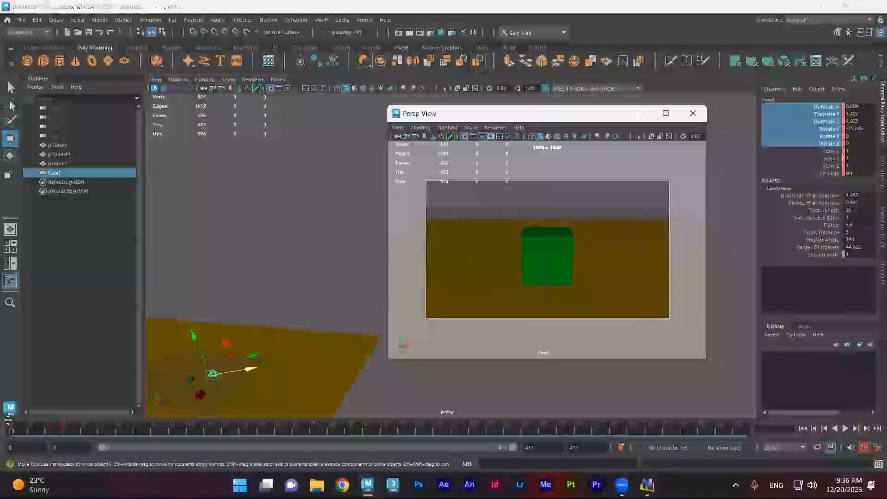
# Step: At frame 61, lower Cam1 to frame both the sphere and the cube, key it, and check the animation
pyautogui.moveTo(11, 428); pyautogui.dragTo(120, 431)
pyautogui.moveTo(309, 295); pyautogui.dragTo(310, 325)
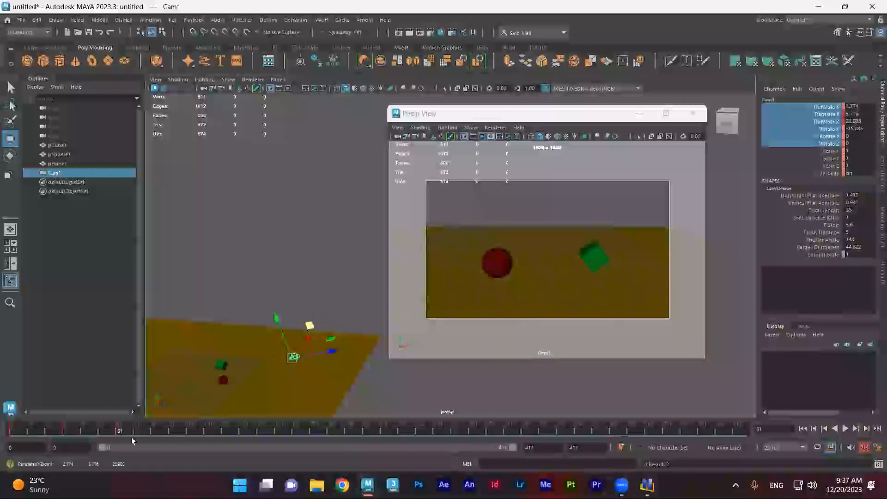
pyautogui.moveTo(7, 435)
pyautogui.mouseDown()
pyautogui.moveTo(113, 435)
pyautogui.moveTo(8, 434)
pyautogui.mouseUp()
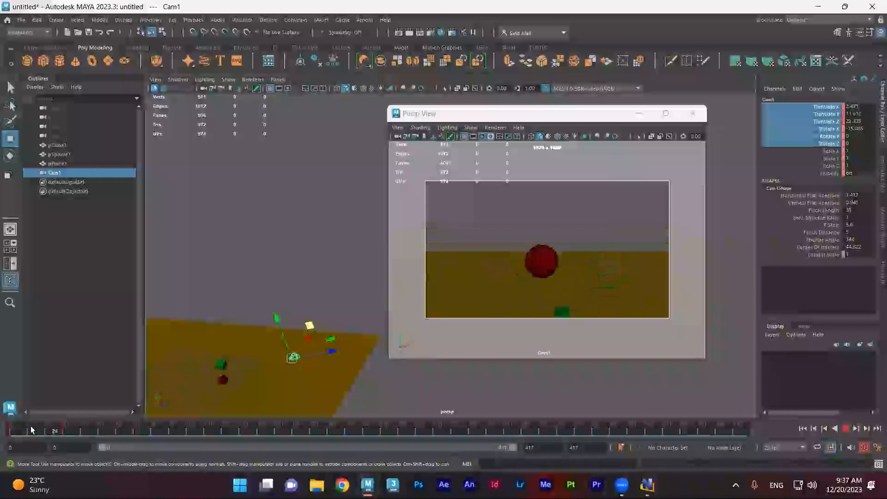
pyautogui.click(5, 431)
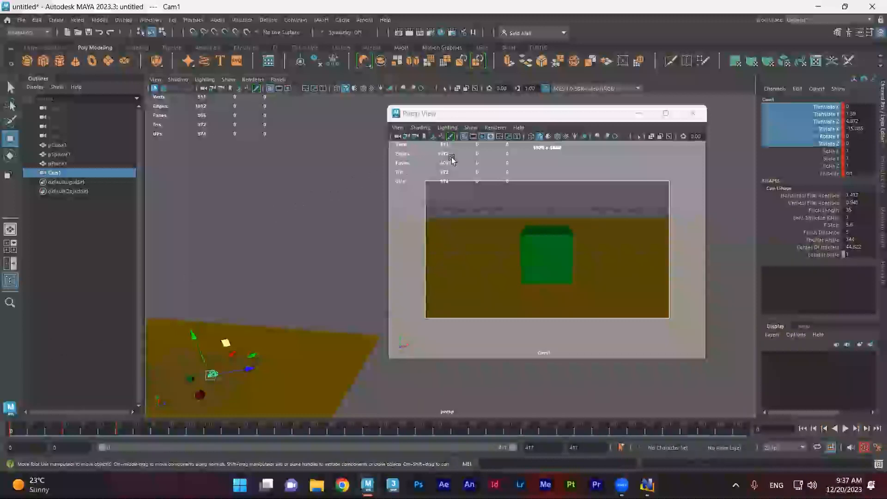
# Step: Create an Arnold area light and place it above the plane, shifted toward the camera side
pyautogui.click(363, 20)
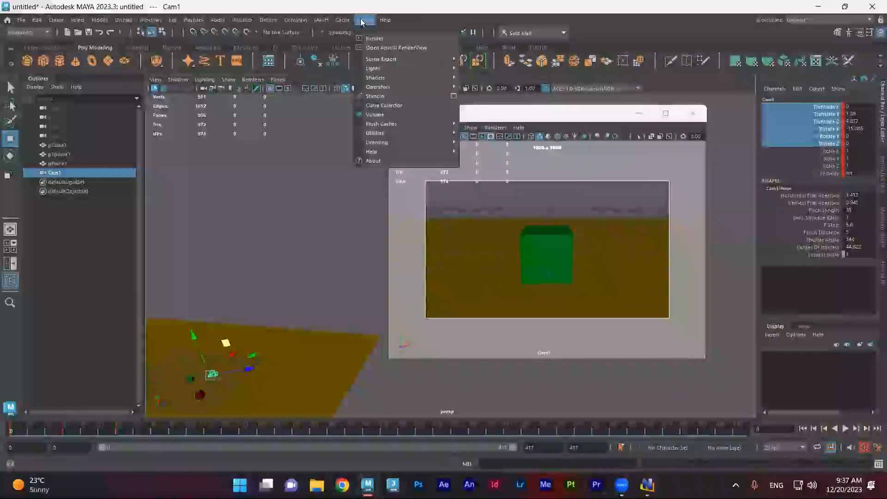
pyautogui.moveTo(416, 68)
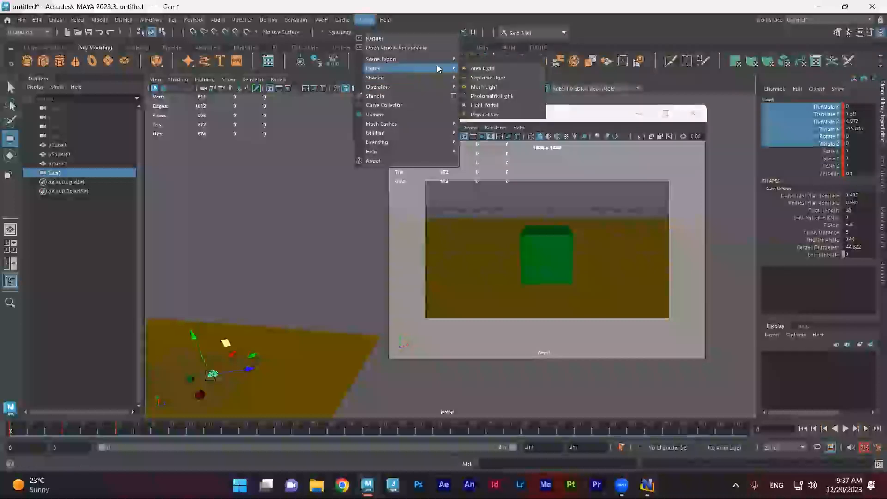
pyautogui.click(496, 71)
pyautogui.moveTo(182, 338); pyautogui.dragTo(179, 300)
pyautogui.scroll(-5, 238, 362)
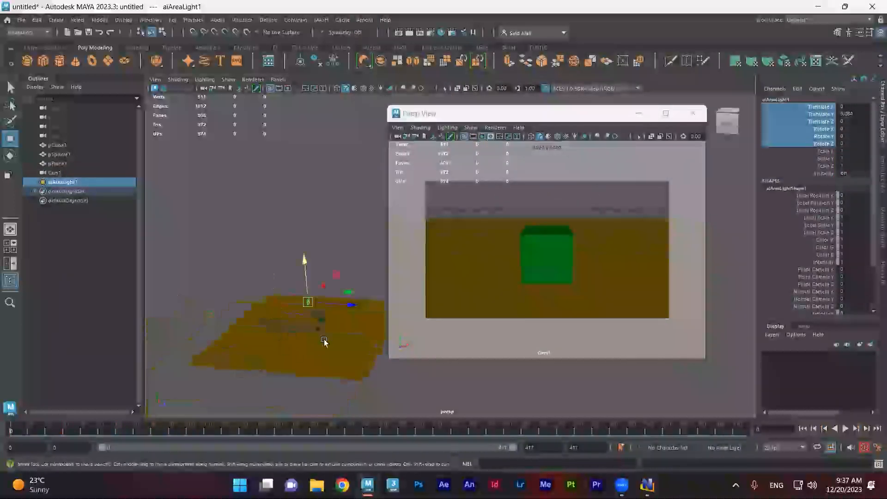
pyautogui.keyDown('alt'); pyautogui.moveTo(324, 341); pyautogui.dragTo(214, 353, button='middle'); pyautogui.keyUp('alt')
pyautogui.moveTo(246, 329); pyautogui.dragTo(283, 337)
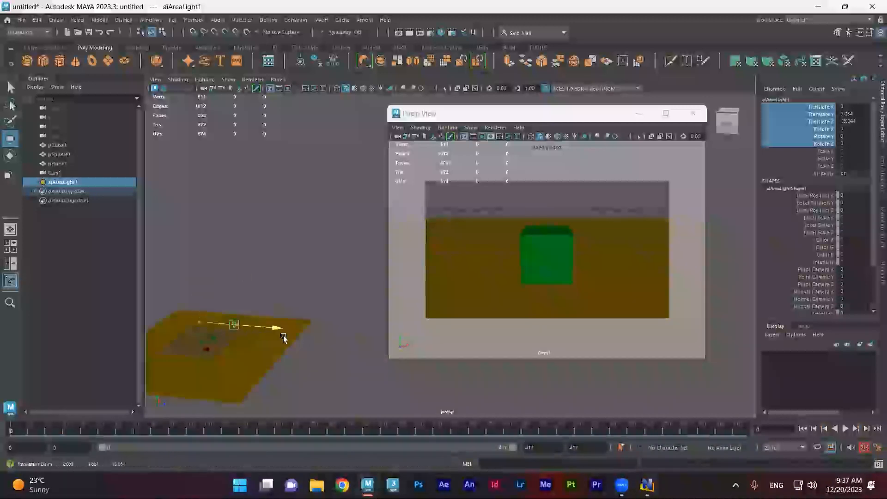
pyautogui.moveTo(256, 307); pyautogui.dragTo(250, 259)
# Step: Scale the area light uniformly to about 11.9 and tilt it toward the cube and sphere
pyautogui.press('e')
pyautogui.press('r')
pyautogui.press('e')
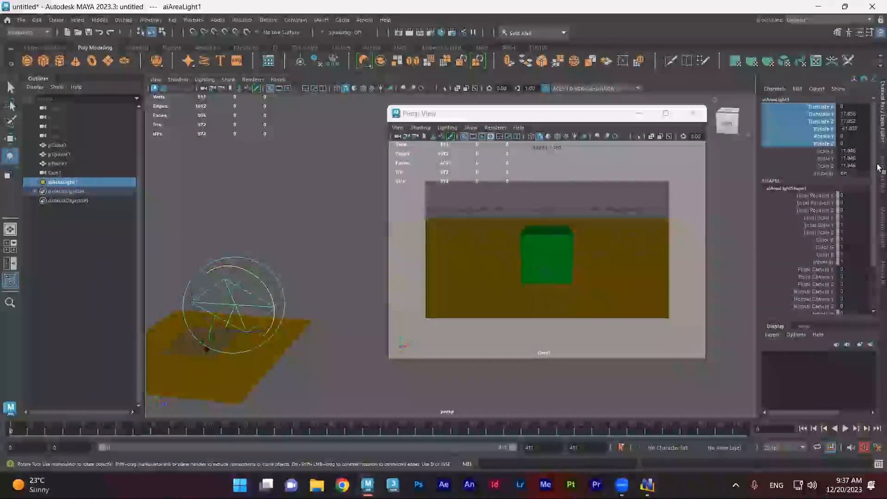
# Step: Raise the area light's intensity and start an Arnold render preview of the perspective view
pyautogui.click(878, 167)
pyautogui.write('1')
pyautogui.press('Return')
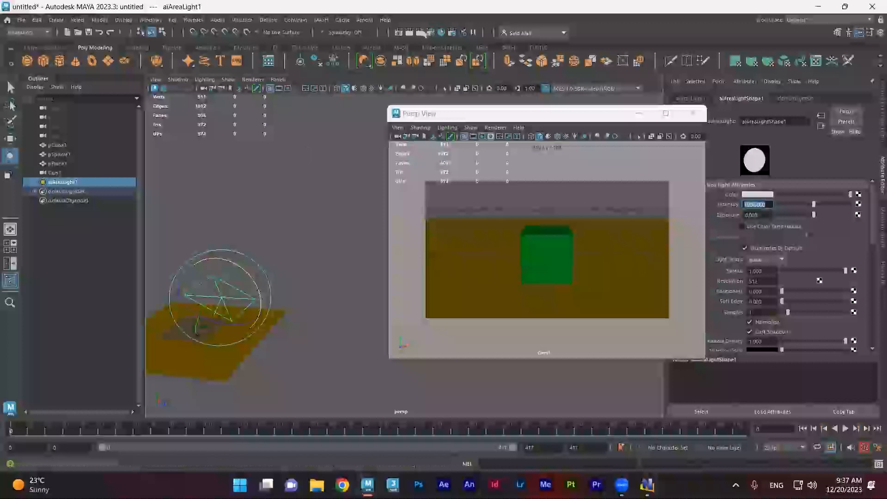
pyautogui.click(422, 32)
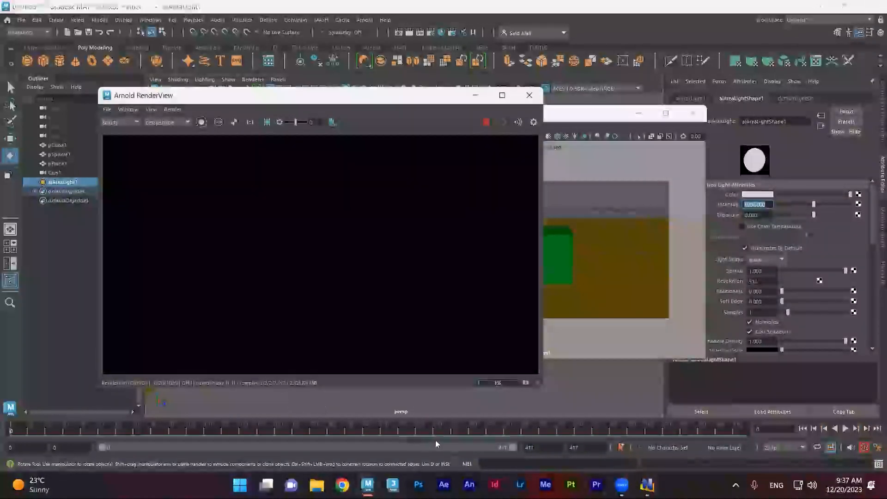
pyautogui.keyDown('alt'); pyautogui.moveTo(365, 392); pyautogui.dragTo(628, 398, button='right'); pyautogui.keyUp('alt')
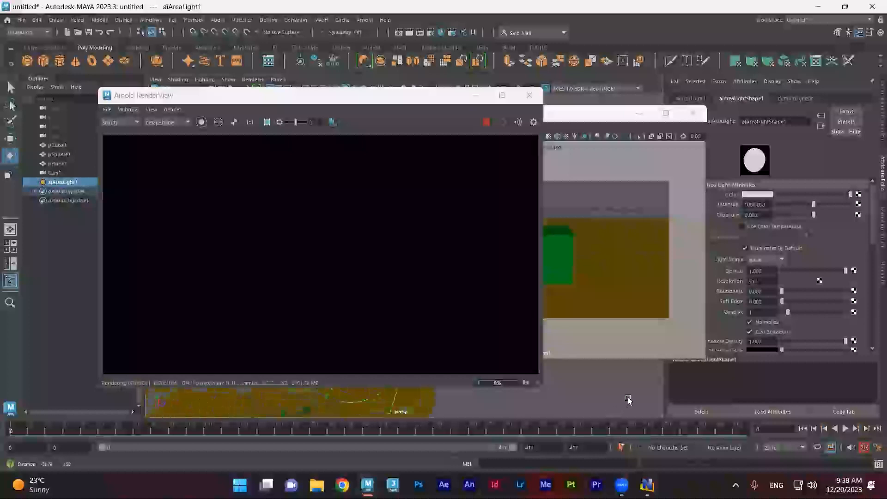
pyautogui.keyDown('alt'); pyautogui.moveTo(415, 399); pyautogui.dragTo(444, 396); pyautogui.keyUp('alt')
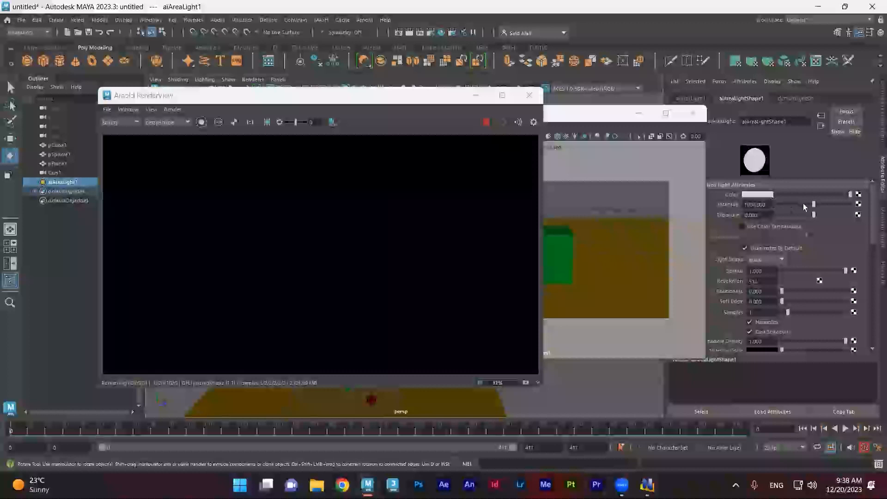
pyautogui.moveTo(826, 207); pyautogui.dragTo(878, 204)
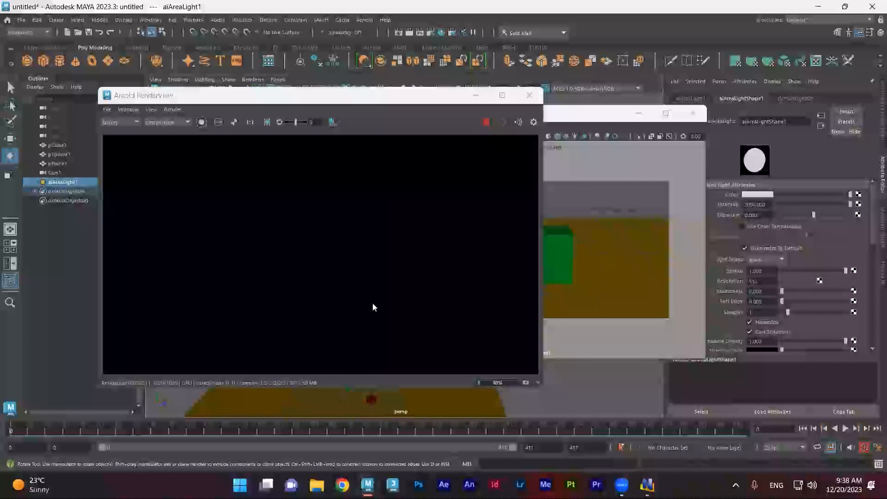
# Step: Move the render preview aside and adjust the area light's height until it illuminates the whole plane
pyautogui.click(351, 95)
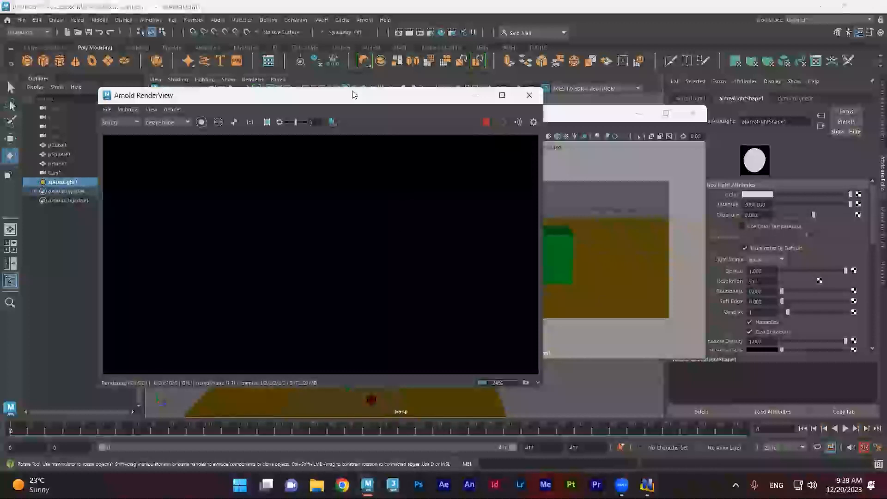
pyautogui.moveTo(352, 94); pyautogui.dragTo(633, 118)
pyautogui.scroll(3, 249, 282)
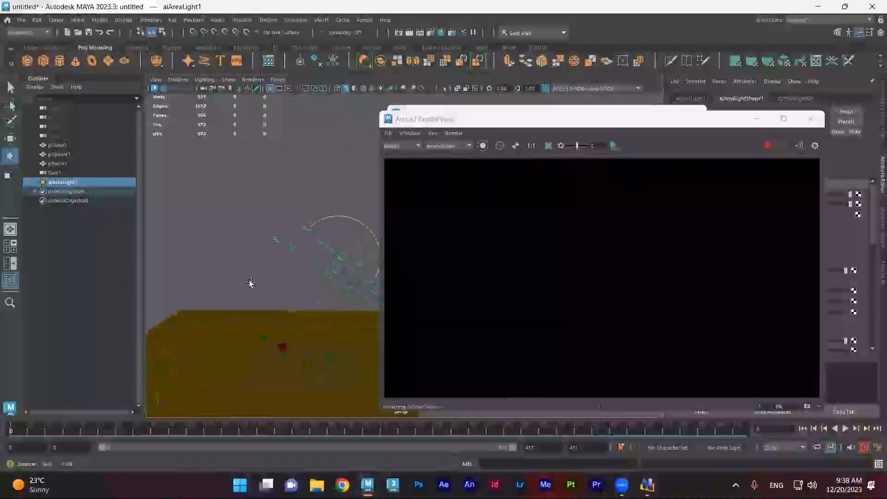
pyautogui.keyDown('alt'); pyautogui.moveTo(244, 297); pyautogui.dragTo(294, 304); pyautogui.keyUp('alt')
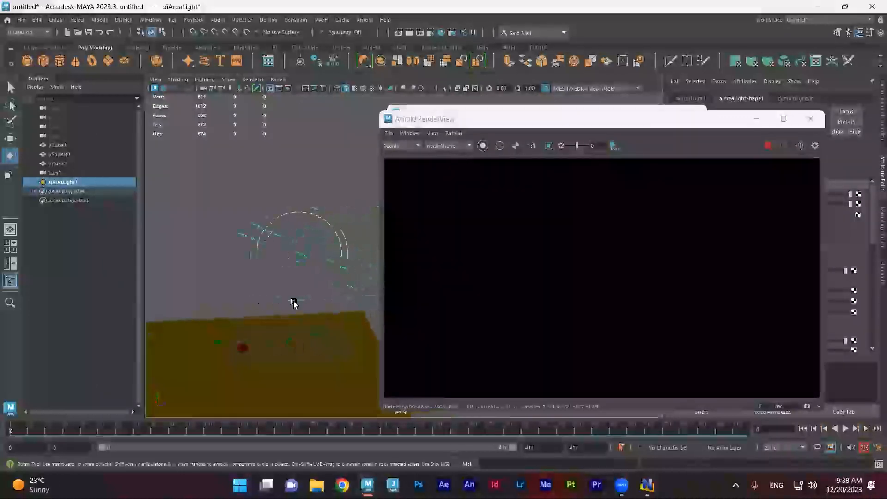
pyautogui.press('w')
pyautogui.moveTo(320, 214); pyautogui.dragTo(282, 270)
pyautogui.keyDown('alt'); pyautogui.moveTo(257, 340); pyautogui.dragTo(313, 327); pyautogui.keyUp('alt')
pyautogui.keyDown('alt'); pyautogui.moveTo(312, 327); pyautogui.dragTo(297, 286, button='middle'); pyautogui.keyUp('alt')
pyautogui.keyDown('alt'); pyautogui.moveTo(297, 287); pyautogui.dragTo(303, 319); pyautogui.keyUp('alt')
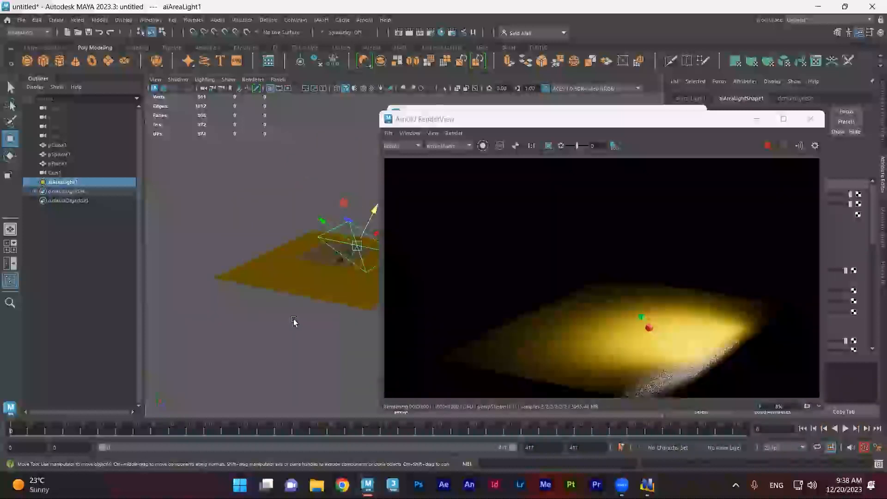
pyautogui.moveTo(377, 208); pyautogui.dragTo(396, 187)
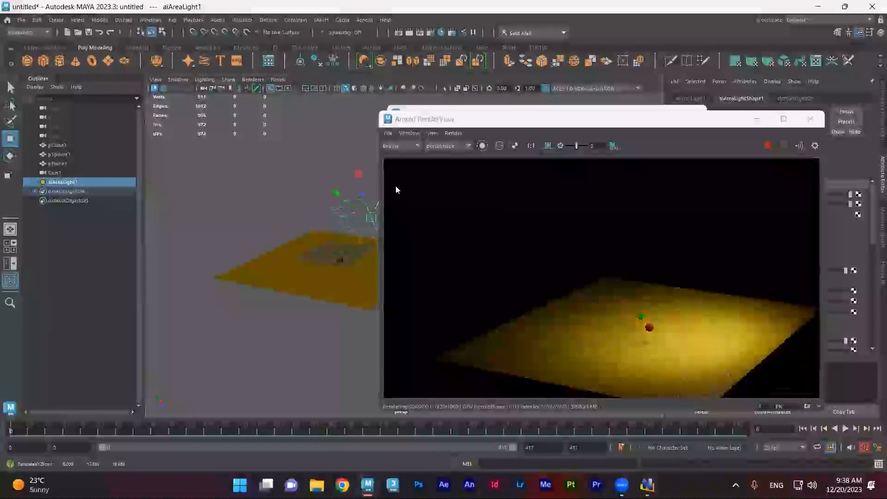
pyautogui.keyDown('alt'); pyautogui.moveTo(311, 257); pyautogui.dragTo(315, 254); pyautogui.keyUp('alt')
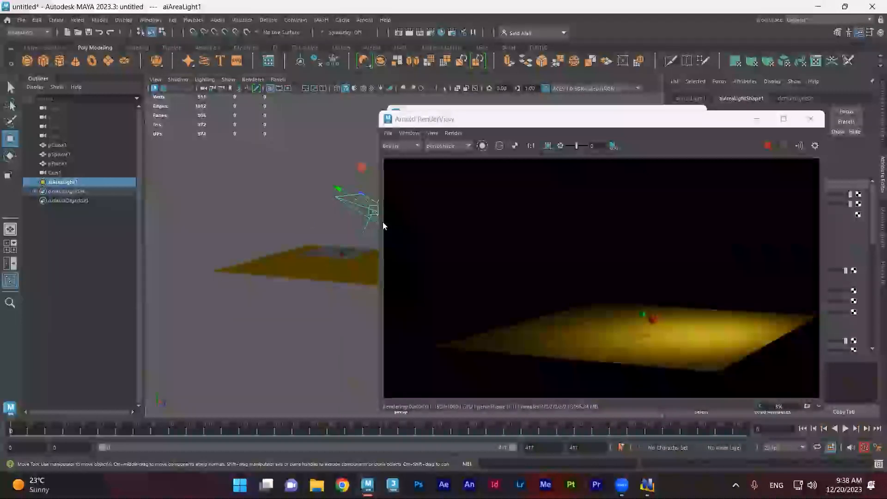
# Step: Set Cam1Shape as the camera for the Arnold render preview and restart the render
pyautogui.click(734, 123)
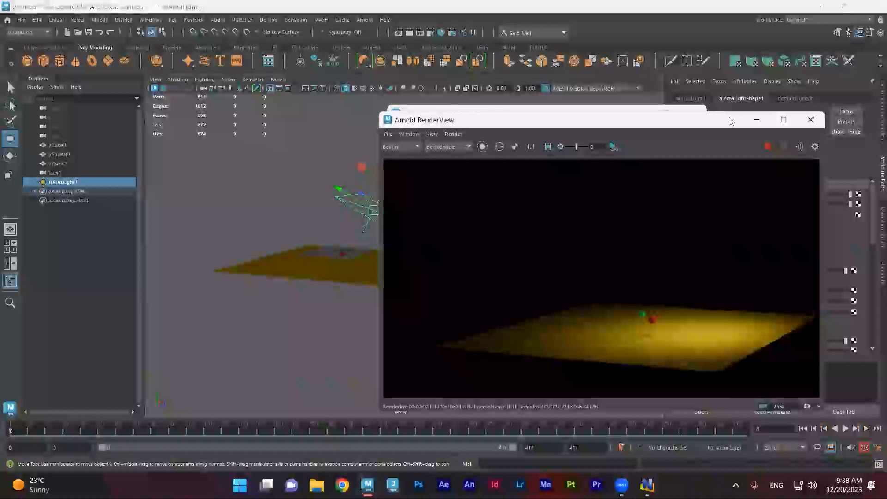
pyautogui.moveTo(731, 122); pyautogui.dragTo(394, 121)
pyautogui.click(429, 145)
pyautogui.click(114, 133)
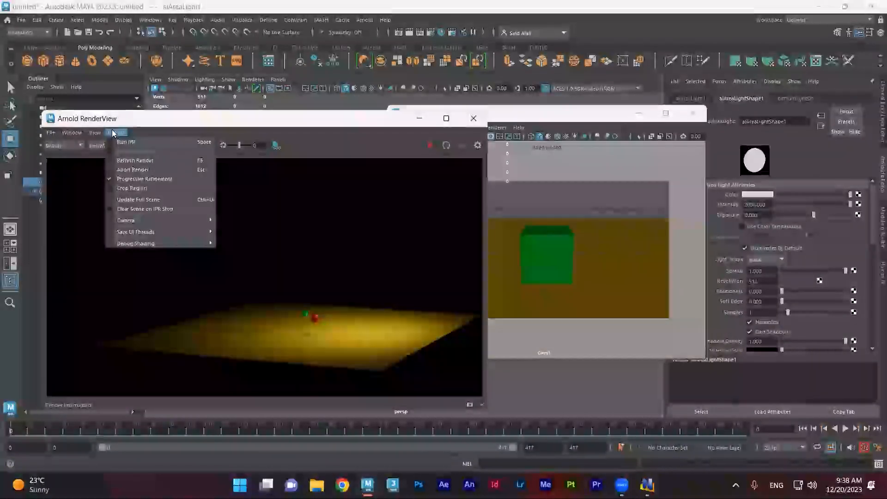
pyautogui.moveTo(140, 222)
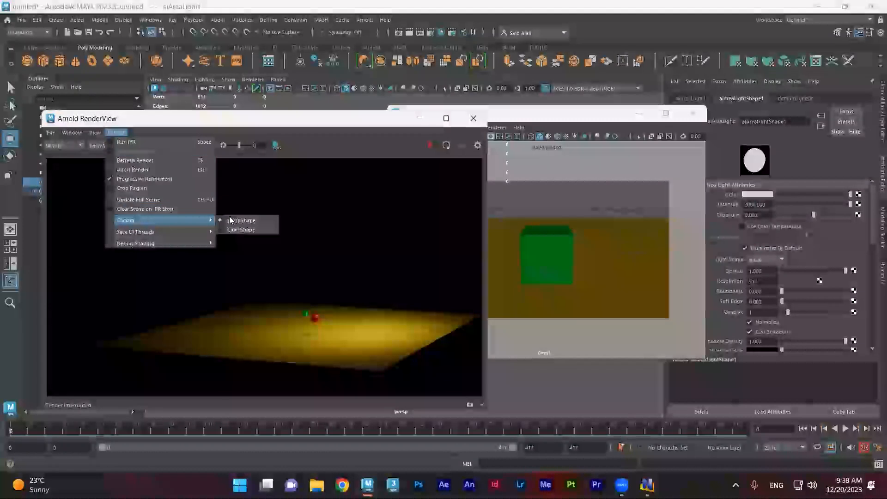
pyautogui.click(249, 230)
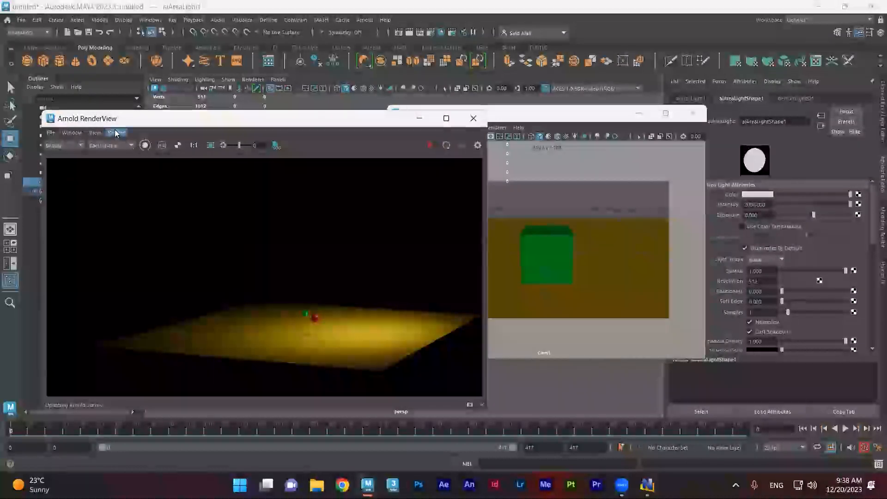
pyautogui.click(430, 146)
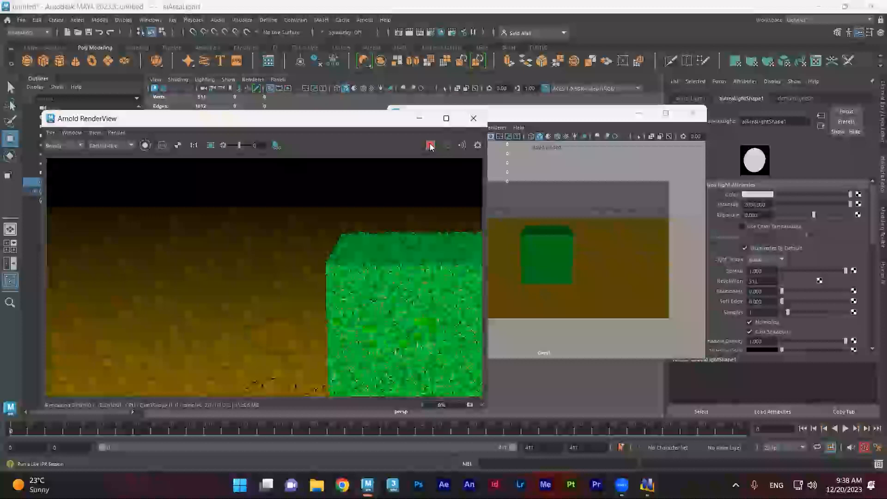
# Step: Preview rendered frames through Cam1 at different points of the animation, such as 31 and 38, and close the render preview
pyautogui.moveTo(21, 434); pyautogui.dragTo(103, 432)
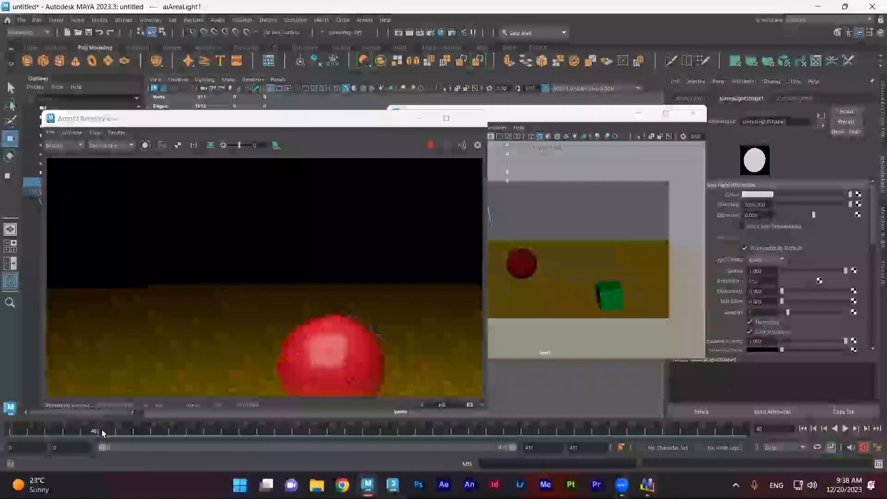
pyautogui.scroll(-5, 359, 276)
pyautogui.moveTo(363, 312); pyautogui.dragTo(292, 325, button='middle')
pyautogui.moveTo(54, 429)
pyautogui.mouseDown()
pyautogui.moveTo(134, 431)
pyautogui.moveTo(22, 429)
pyautogui.moveTo(67, 431)
pyautogui.mouseUp()
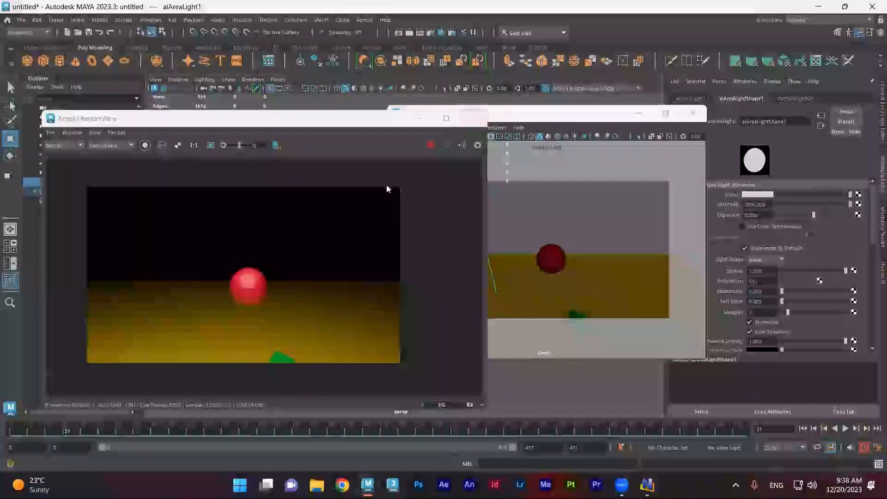
pyautogui.moveTo(73, 431); pyautogui.dragTo(80, 432)
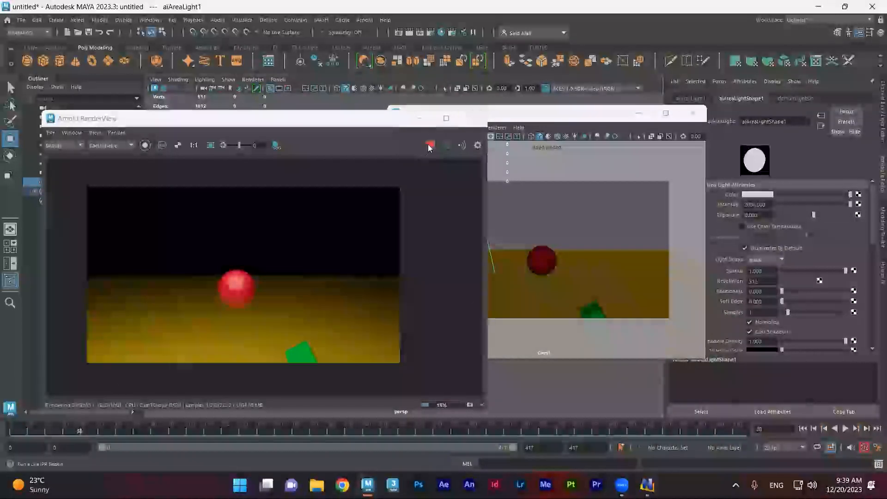
pyautogui.click(472, 119)
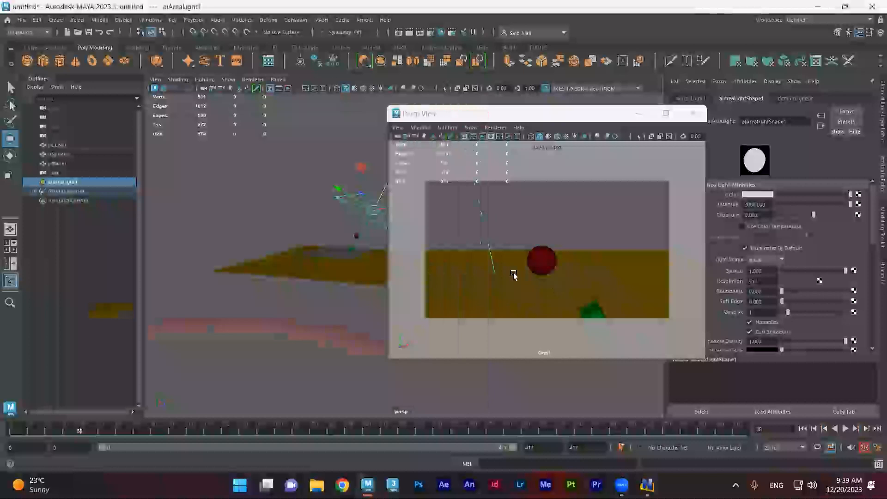
pyautogui.keyDown('alt'); pyautogui.moveTo(382, 271); pyautogui.dragTo(261, 309); pyautogui.keyUp('alt')
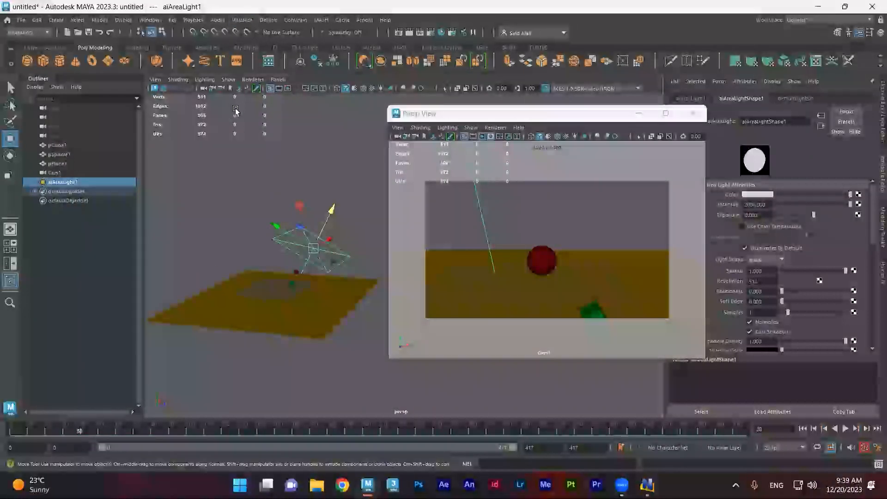
# Step: Switch to the Rendering menu set, open the Render Sequence options and set the current camera to Cam1
pyautogui.click(30, 33)
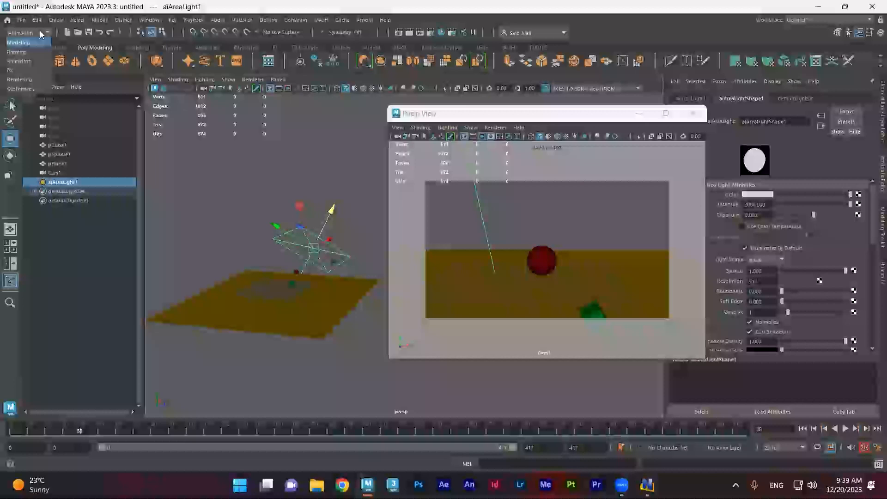
pyautogui.click(21, 80)
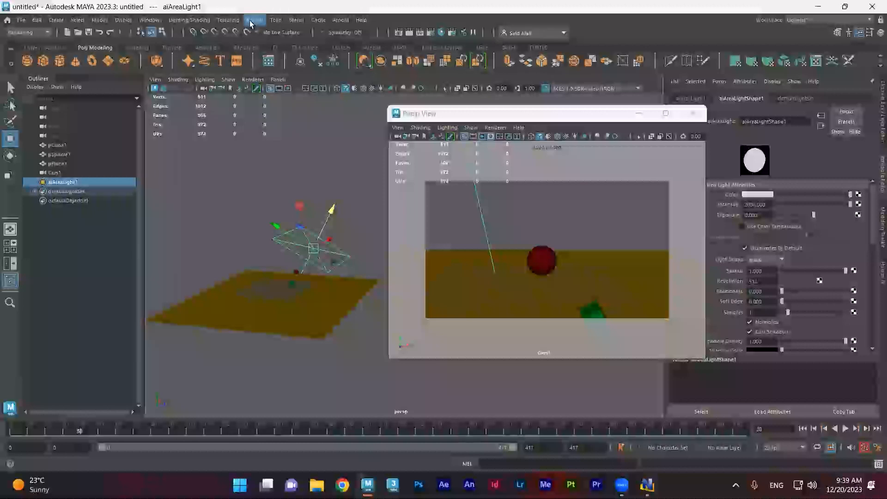
pyautogui.click(251, 20)
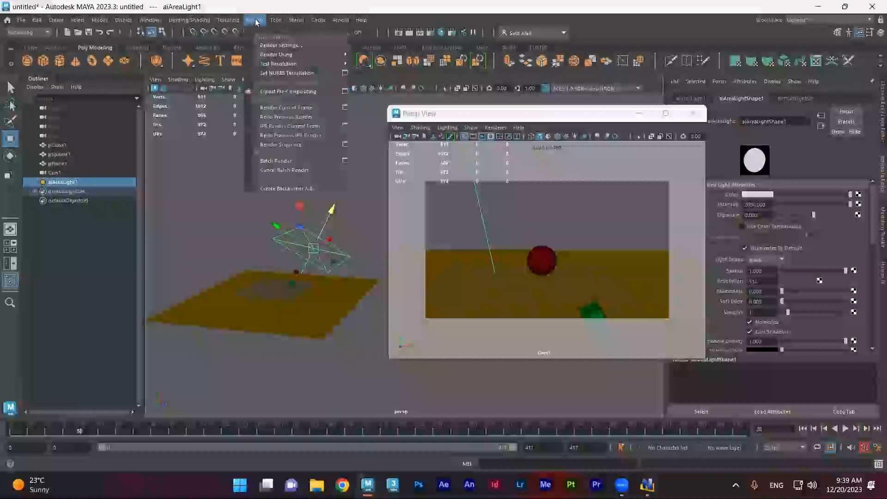
pyautogui.moveTo(282, 55)
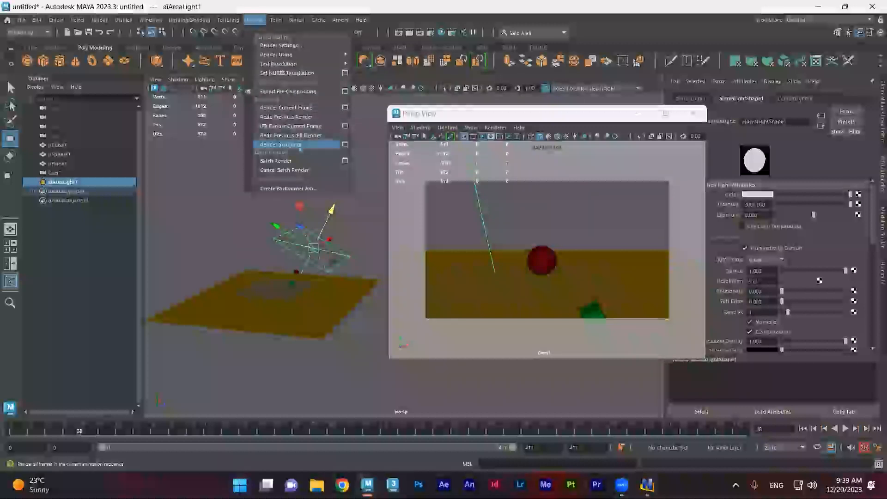
pyautogui.click(344, 145)
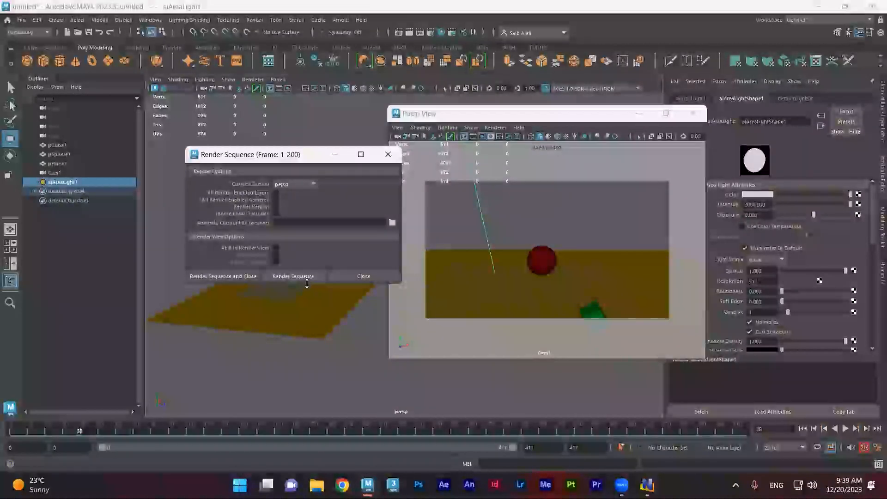
pyautogui.moveTo(307, 283); pyautogui.dragTo(307, 307)
pyautogui.click(313, 184)
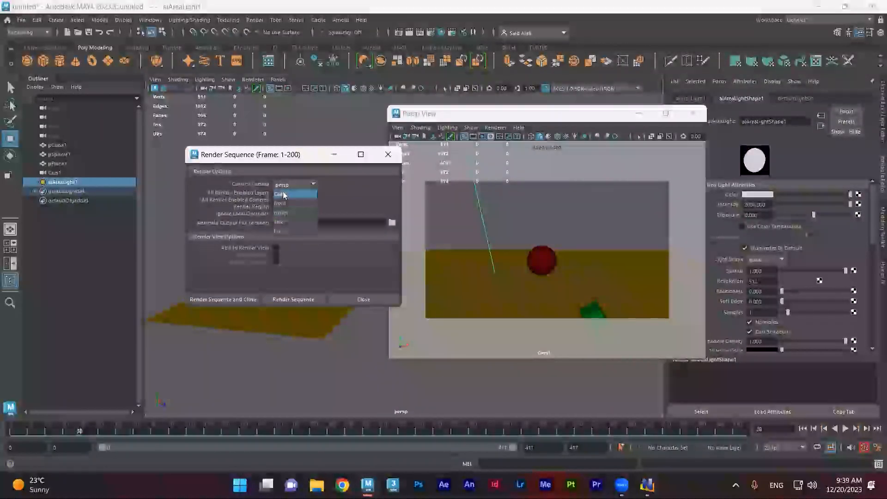
pyautogui.click(296, 194)
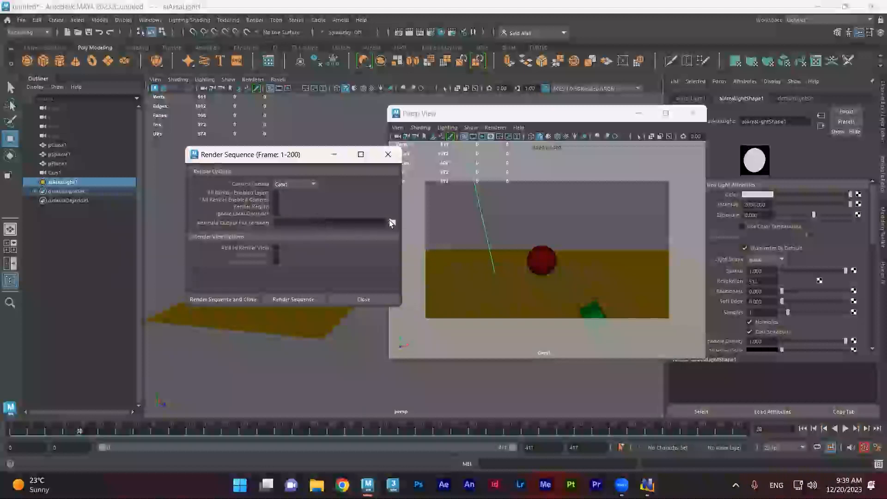
# Step: Create a folder named Scene1 on the Desktop and set it as the alternate output file location for the sequence
pyautogui.click(392, 224)
pyautogui.click(224, 116)
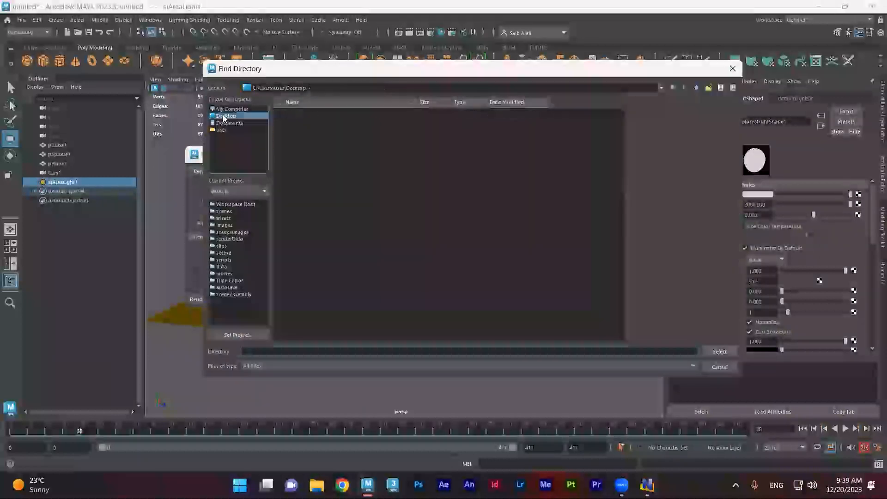
pyautogui.rightClick(319, 169)
pyautogui.click(344, 185)
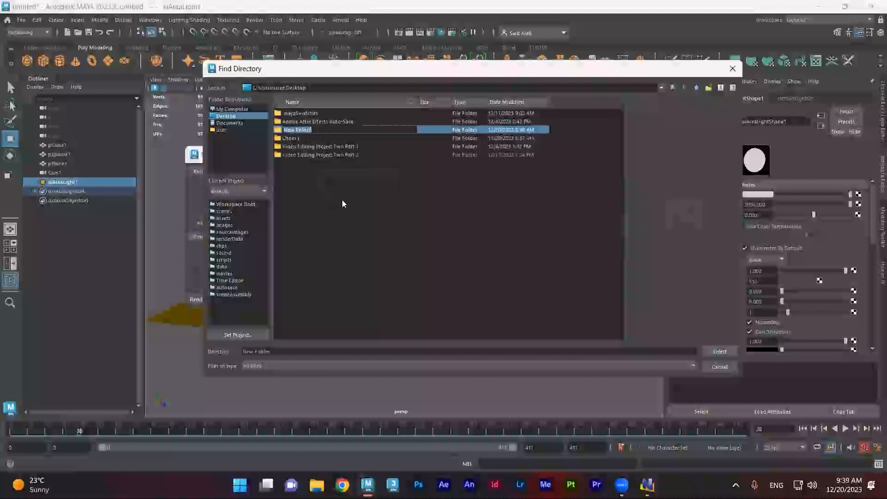
pyautogui.write('Scene')
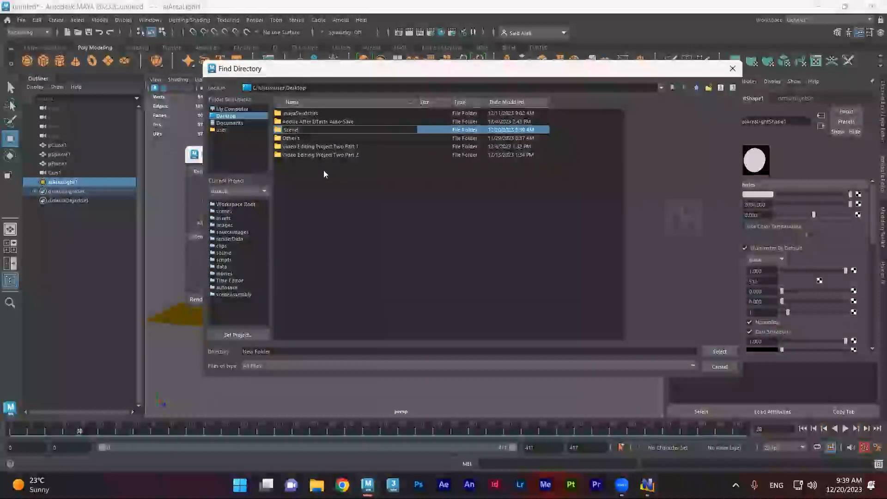
pyautogui.write('1')
pyautogui.press('Return')
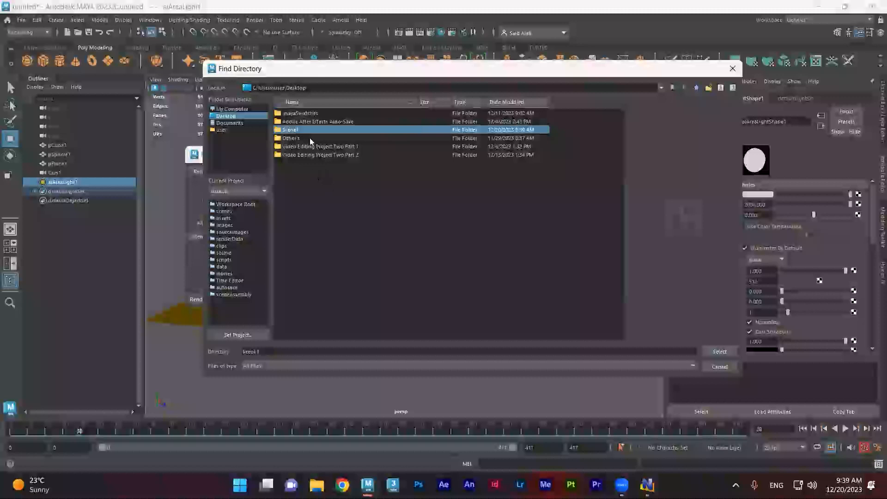
pyautogui.doubleClick(306, 130)
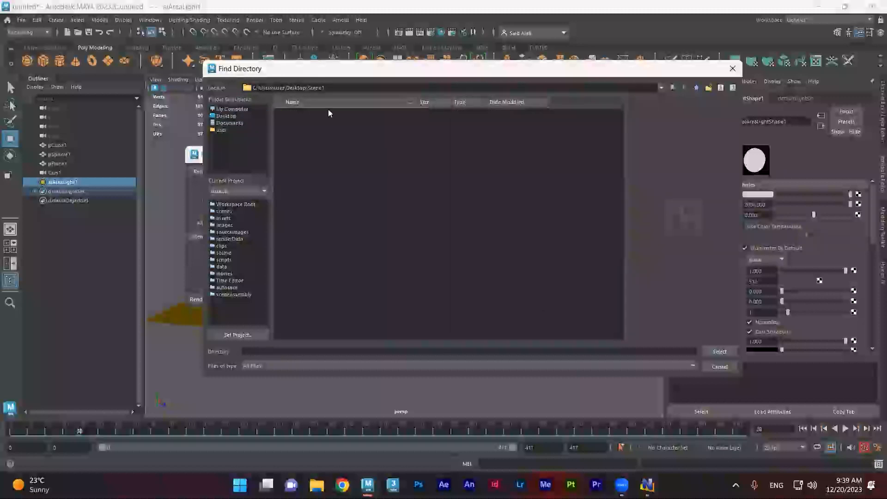
pyautogui.click(719, 352)
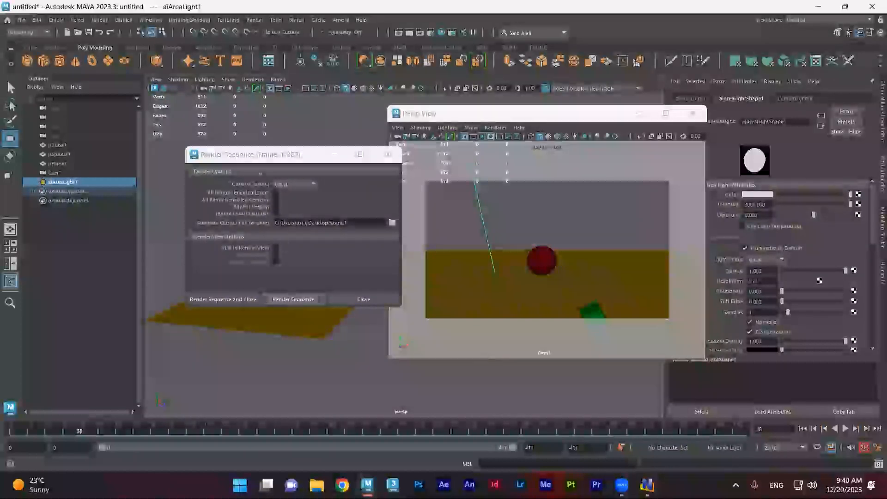
# Step: Review the render settings for file output, frame range, renderable camera and image size, and start rendering the sequence
pyautogui.click(428, 35)
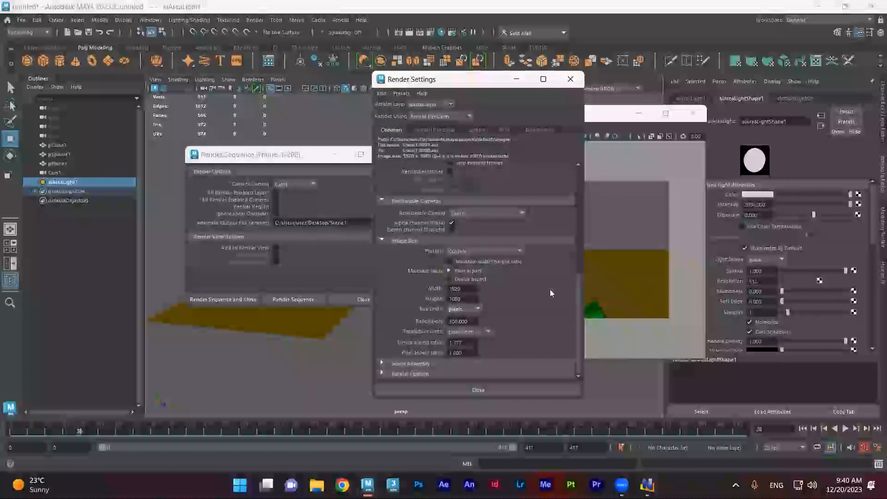
pyautogui.scroll(5, 550, 290)
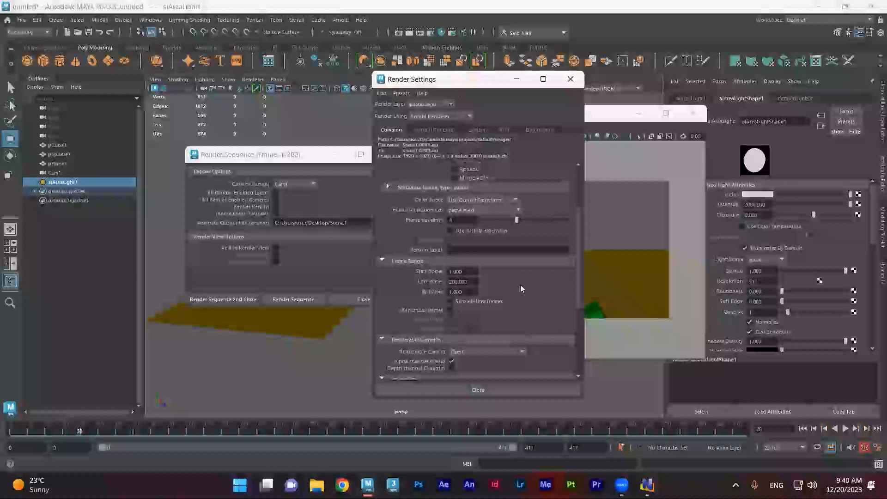
pyautogui.scroll(-3, 498, 298)
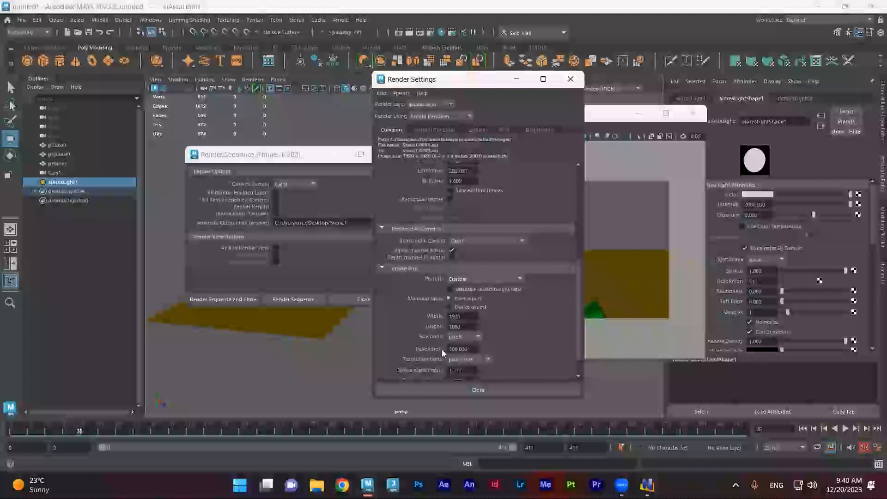
pyautogui.scroll(5, 479, 353)
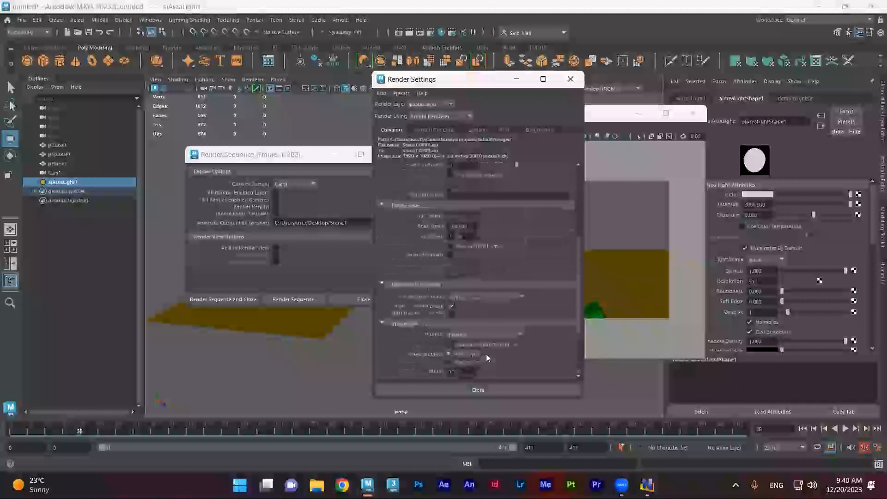
pyautogui.scroll(4, 461, 267)
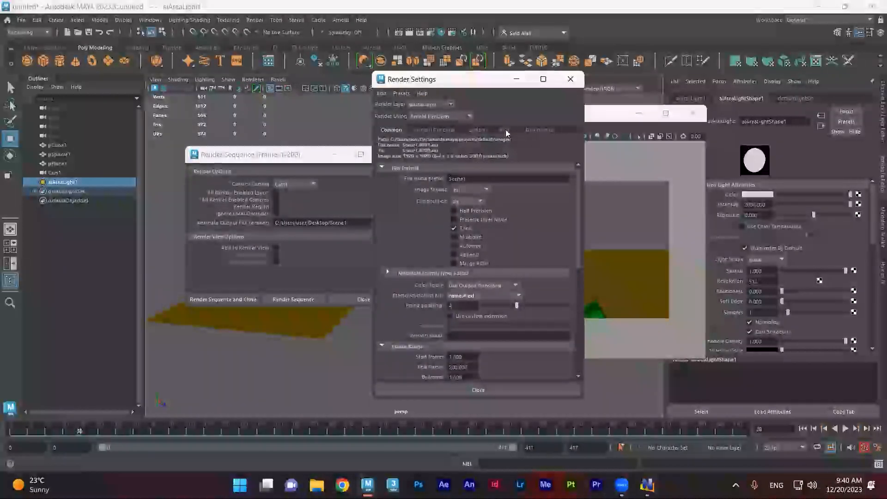
pyautogui.click(570, 79)
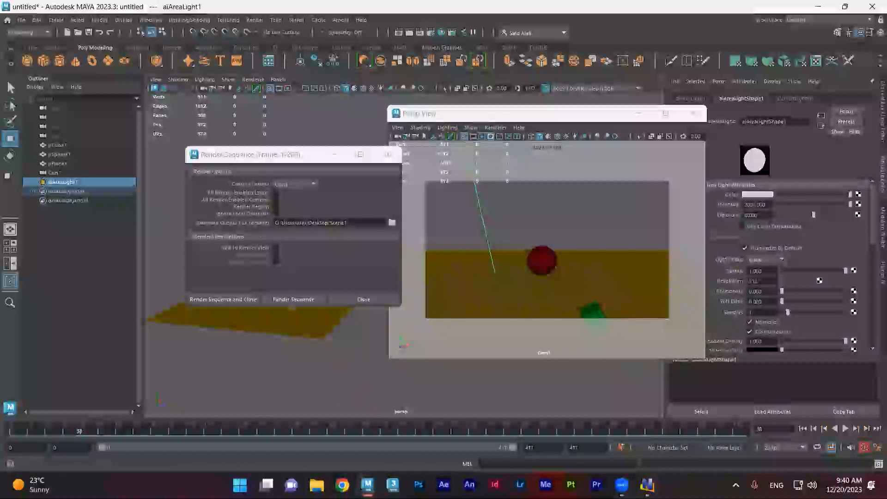
pyautogui.click(289, 300)
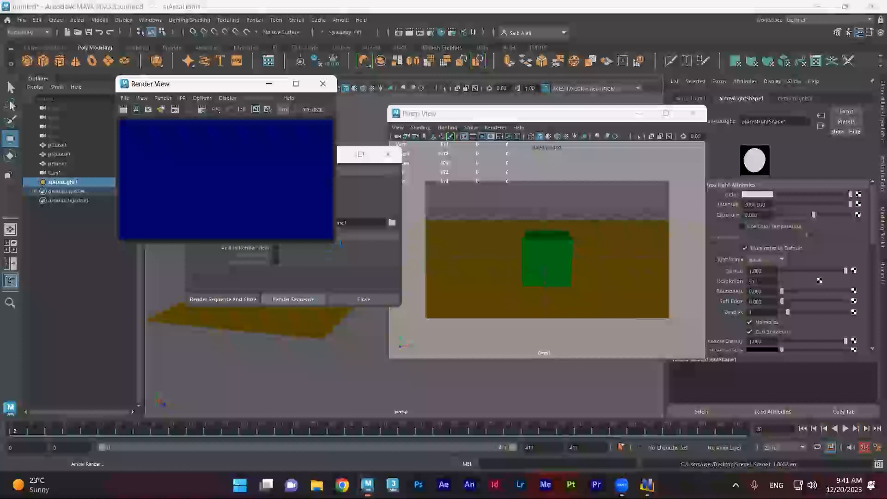
# Step: Open the Scene1 folder on the Desktop in File Explorer and keep its window beside the render to check the output frames
pyautogui.click(320, 484)
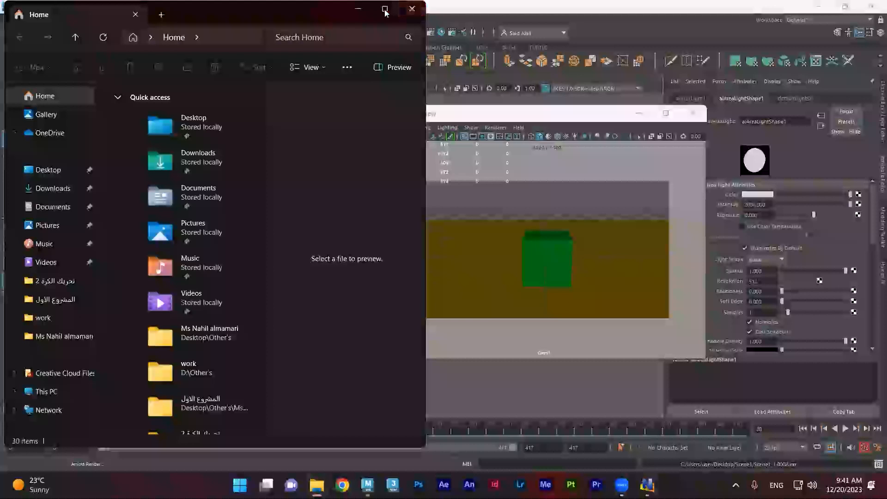
pyautogui.click(384, 8)
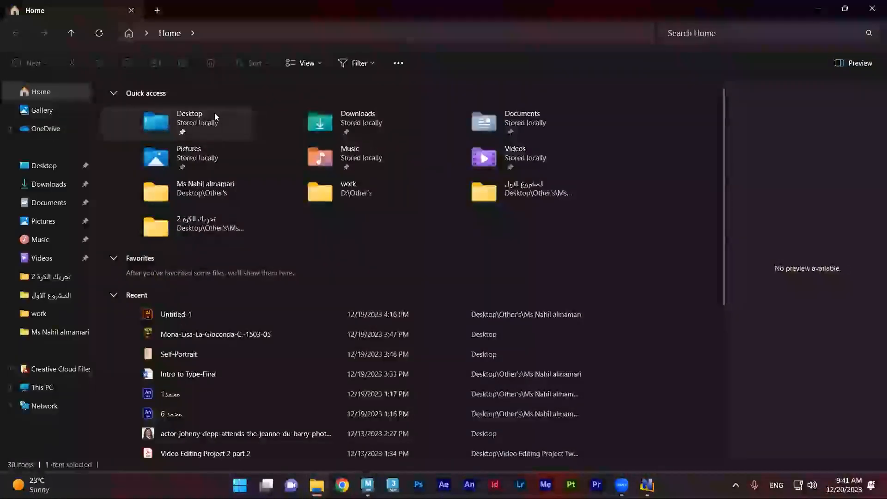
pyautogui.doubleClick(215, 115)
pyautogui.doubleClick(315, 110)
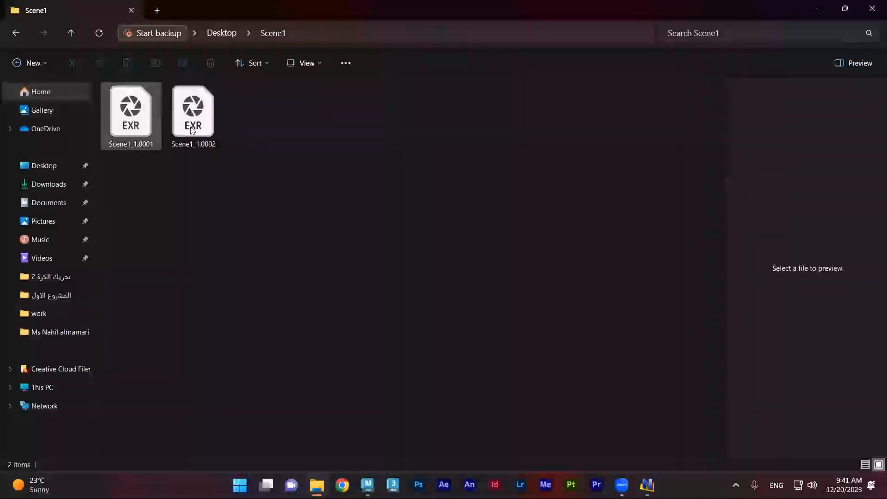
pyautogui.doubleClick(421, 16)
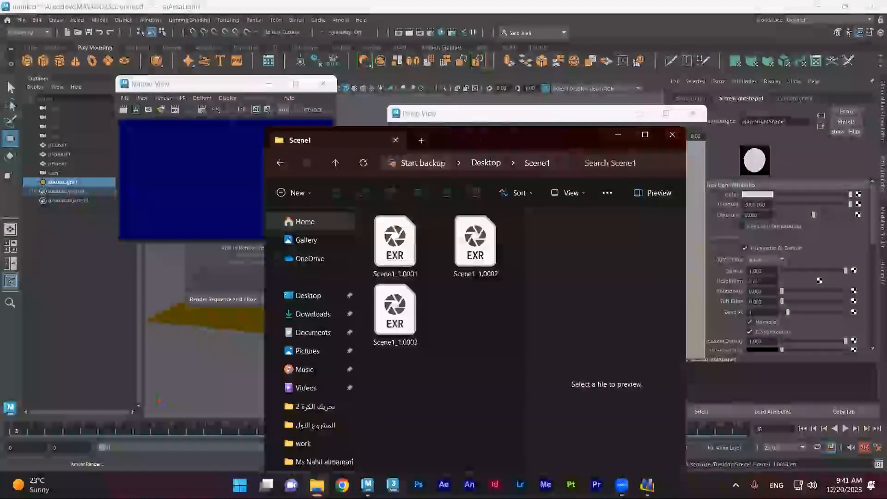
pyautogui.moveTo(509, 139); pyautogui.dragTo(570, 73)
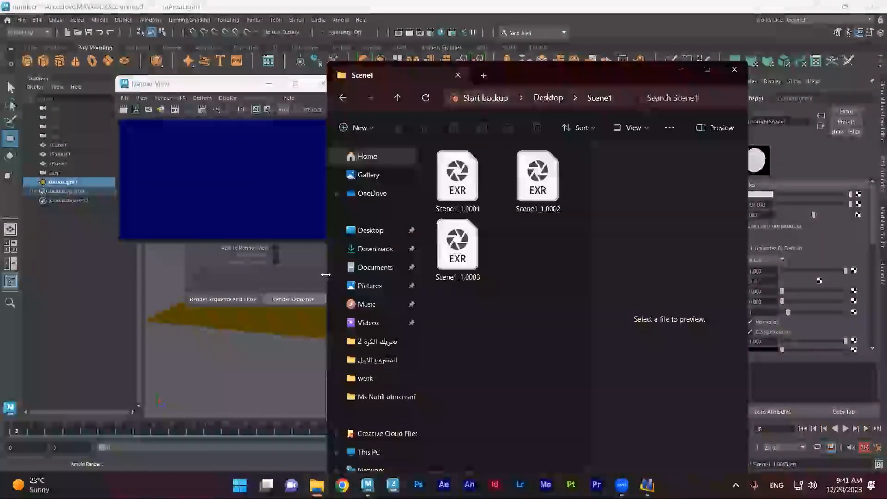
pyautogui.moveTo(325, 275); pyautogui.dragTo(384, 274)
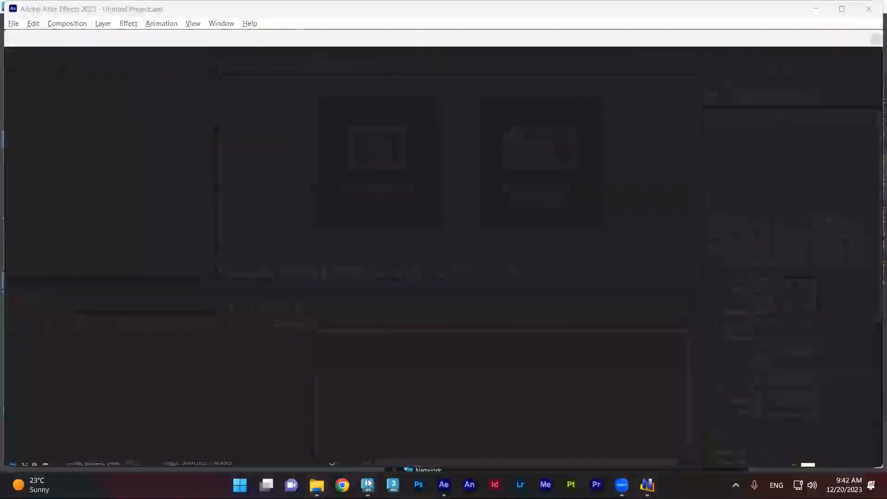
# Step: Check the sequence render in Maya, switch to After Effects and create a 1920 x 1080 composition at 25 fps
pyautogui.moveTo(367, 484)
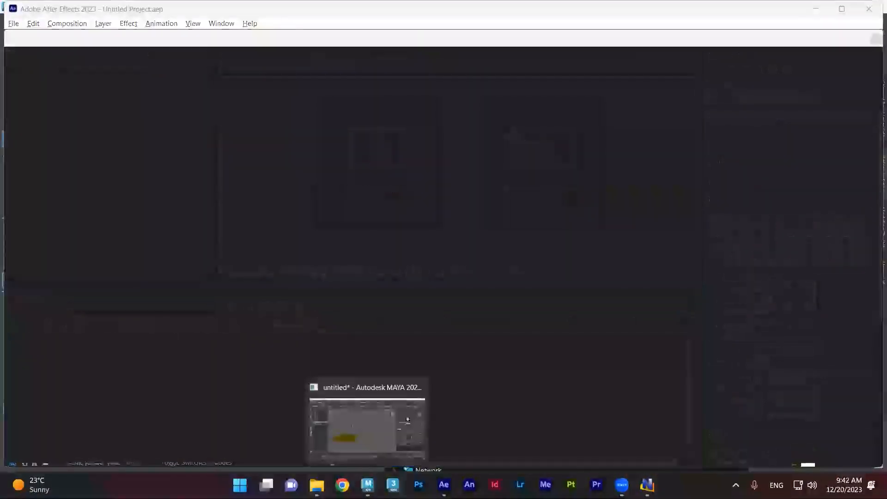
pyautogui.click(337, 439)
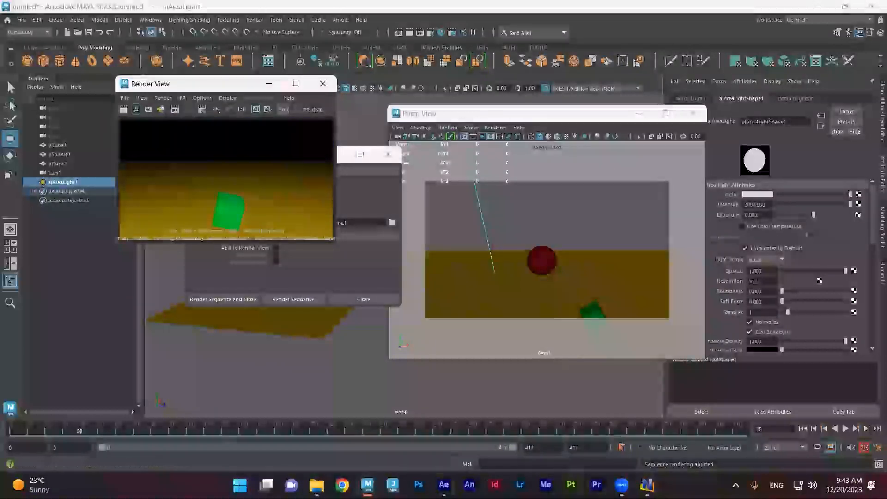
pyautogui.click(443, 485)
pyautogui.click(59, 117)
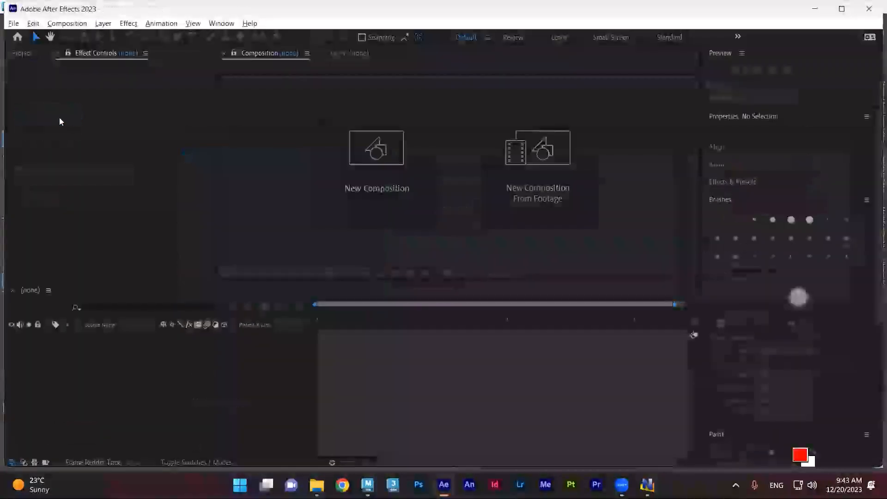
pyautogui.click(378, 161)
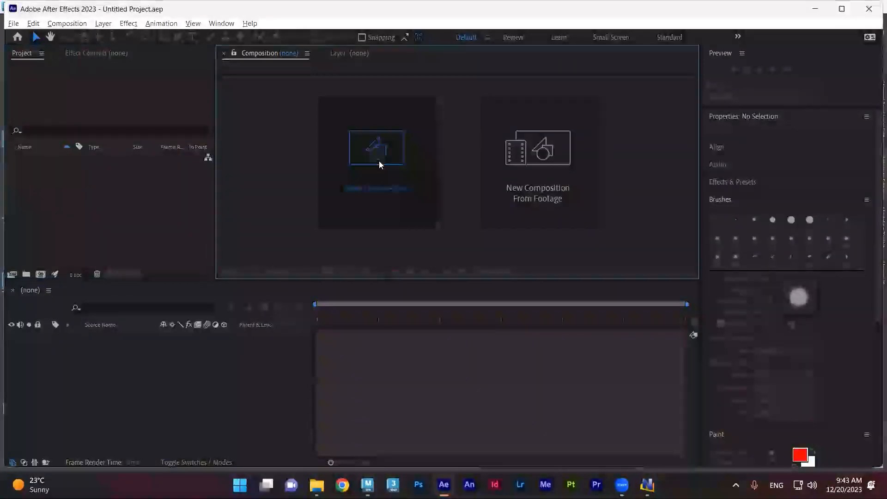
pyautogui.click(480, 394)
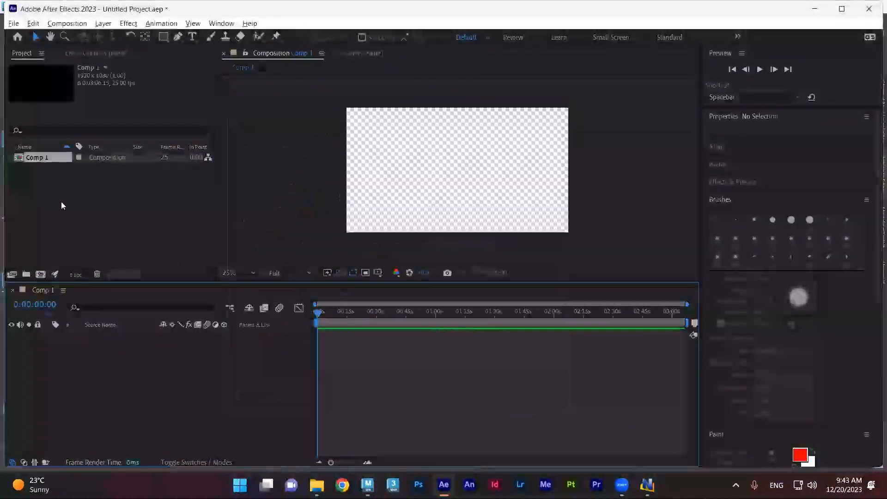
# Step: Import the Scene1_1 EXR files from the Desktop's Scene1 folder as an image sequence and add it to the Comp 1 timeline
pyautogui.click(13, 23)
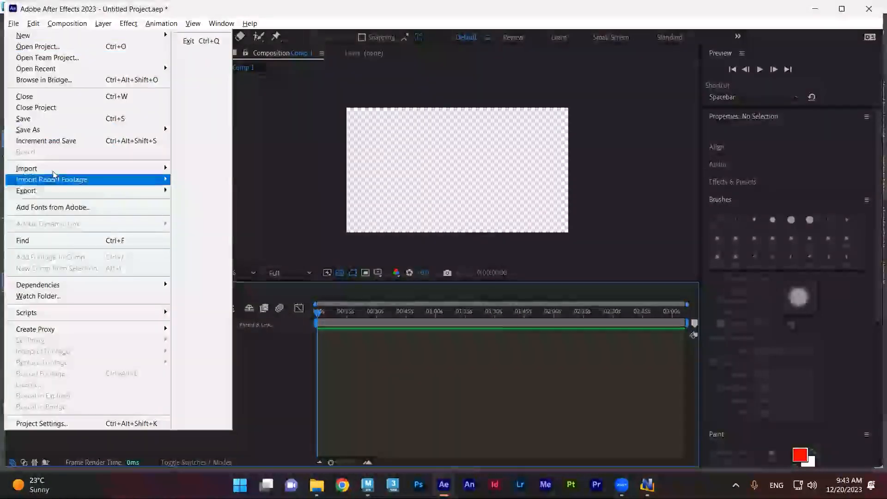
pyautogui.moveTo(52, 169)
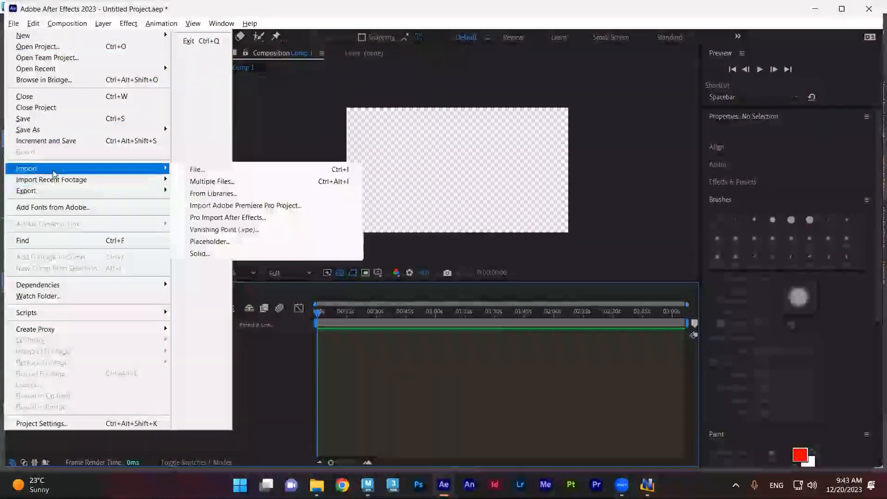
pyautogui.click(218, 182)
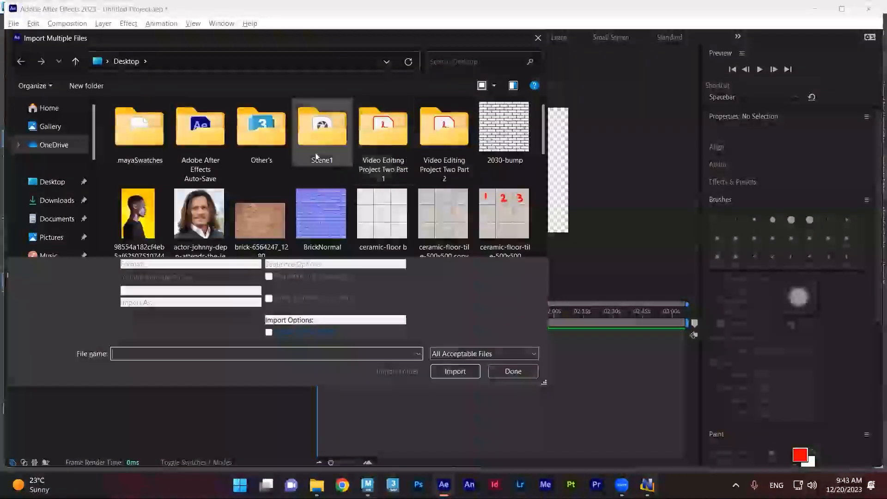
pyautogui.doubleClick(319, 145)
pyautogui.click(138, 132)
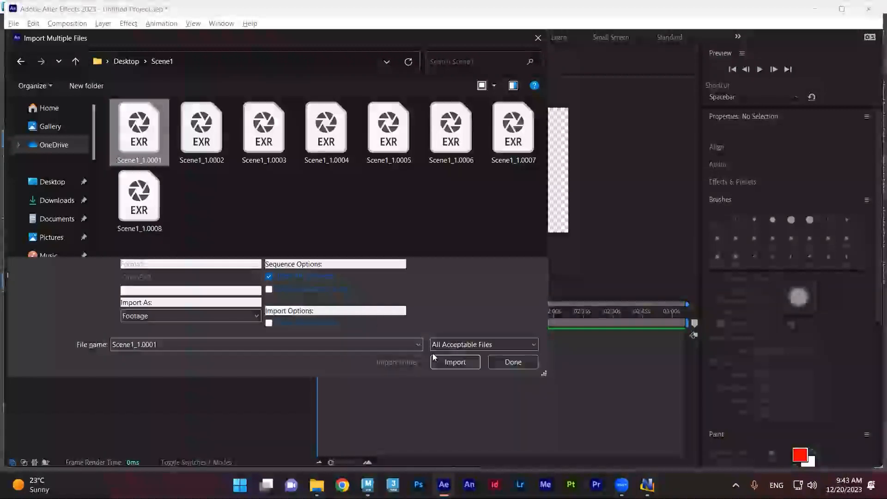
pyautogui.click(456, 362)
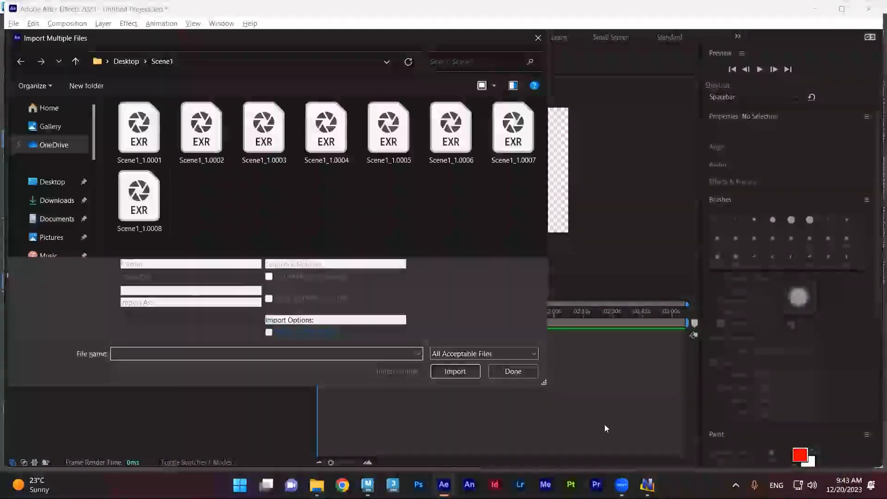
pyautogui.click(521, 375)
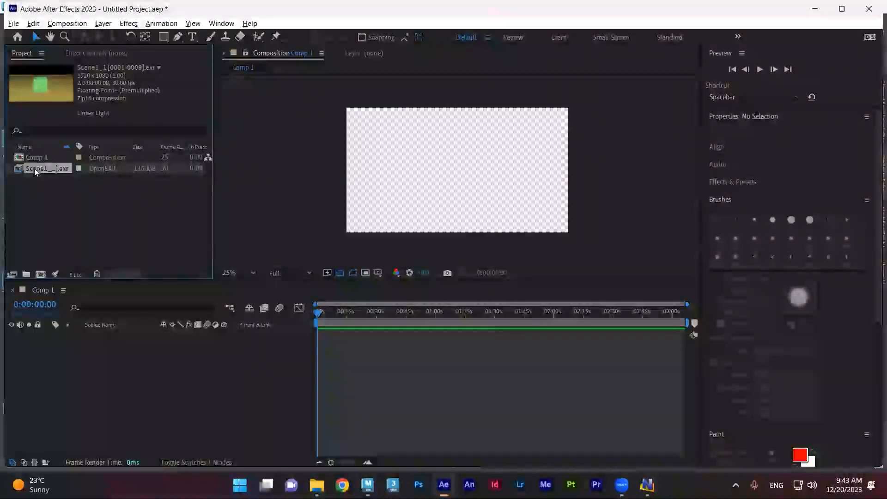
pyautogui.moveTo(69, 351); pyautogui.dragTo(72, 354)
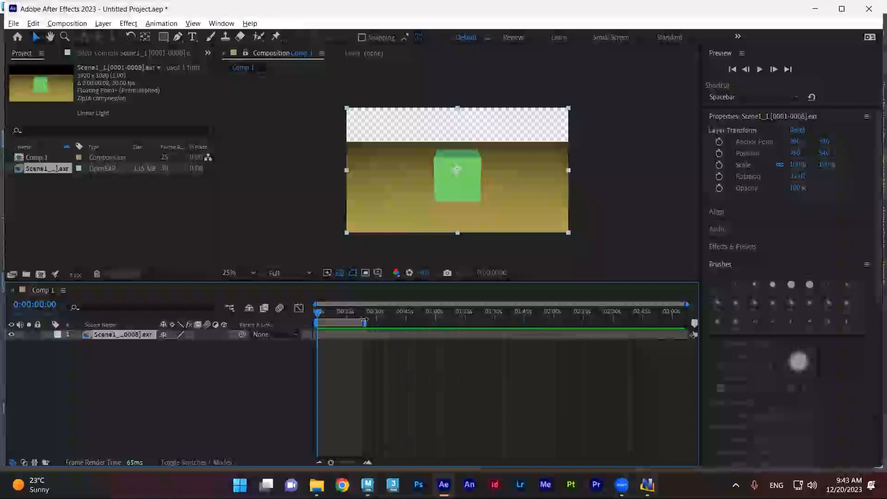
# Step: Scrub to the last frame of the EXR sequence and shorten the work area to end just after the layer
pyautogui.moveTo(688, 303); pyautogui.dragTo(319, 313)
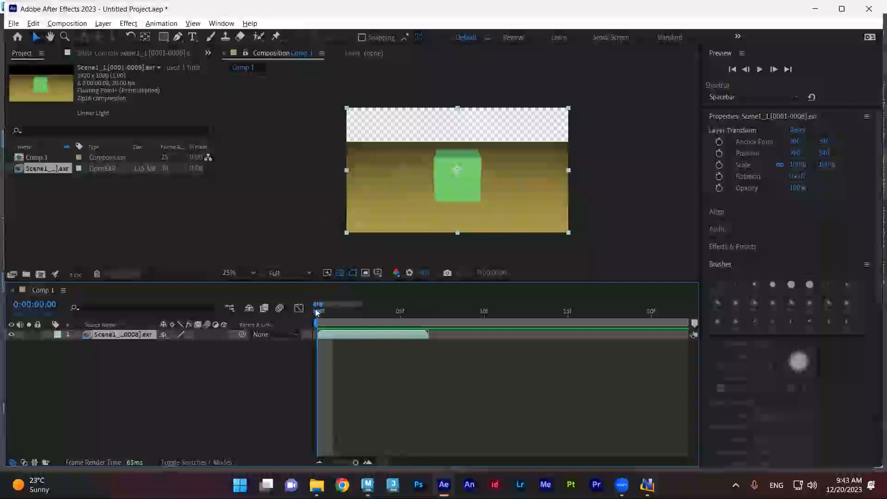
pyautogui.moveTo(318, 313); pyautogui.dragTo(428, 314)
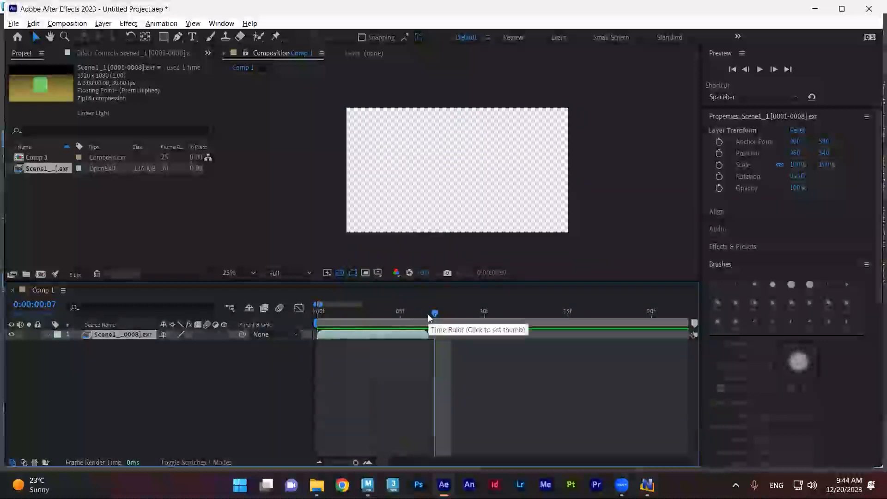
pyautogui.press('pageup')
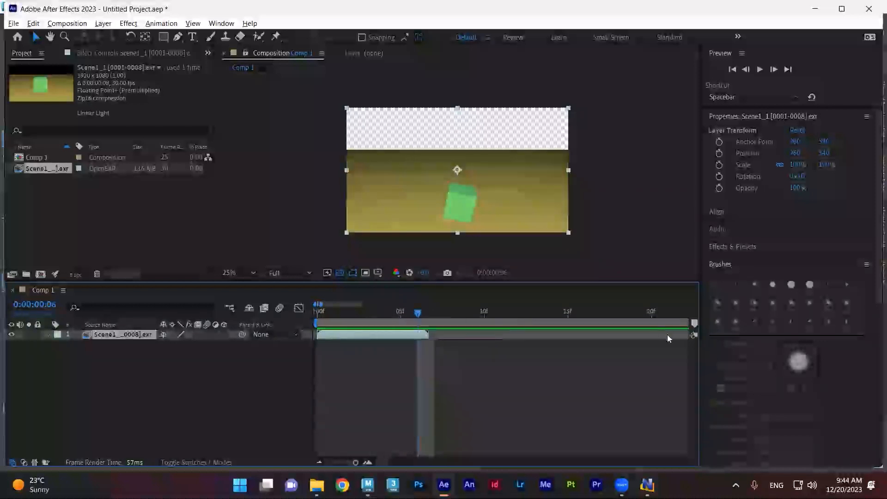
pyautogui.moveTo(320, 304); pyautogui.dragTo(423, 305)
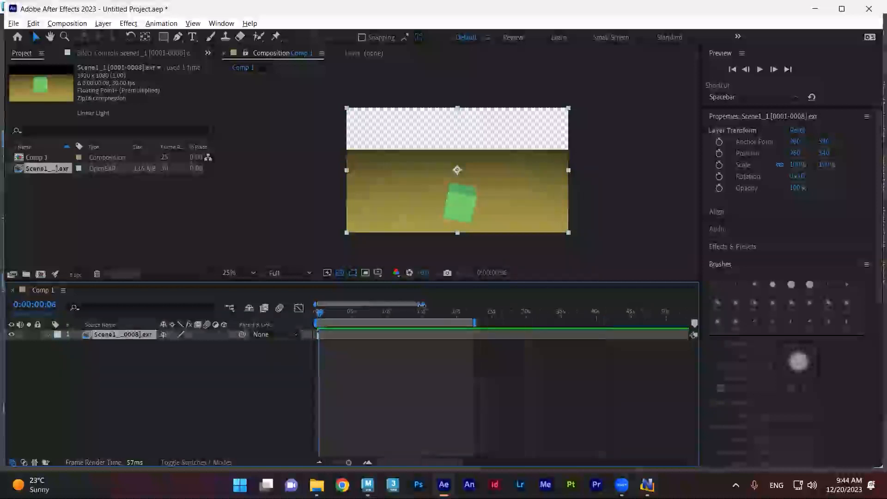
pyautogui.moveTo(474, 323); pyautogui.dragTo(322, 323)
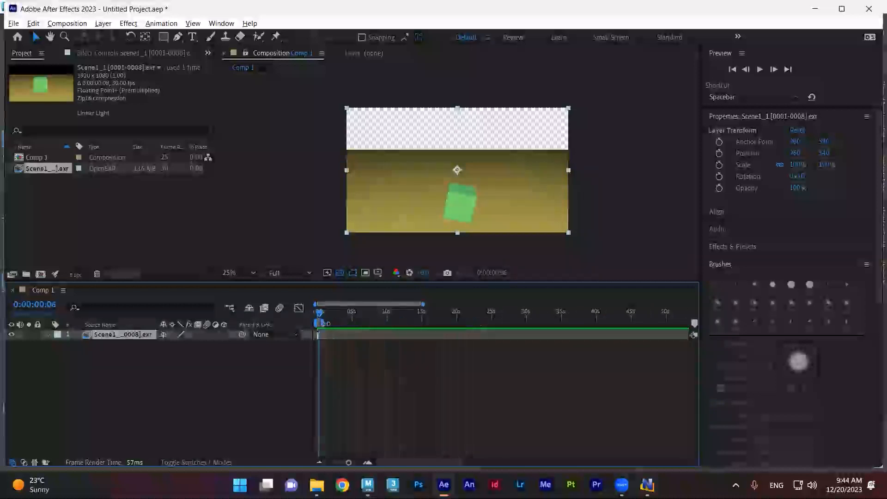
pyautogui.moveTo(423, 304); pyautogui.dragTo(323, 304)
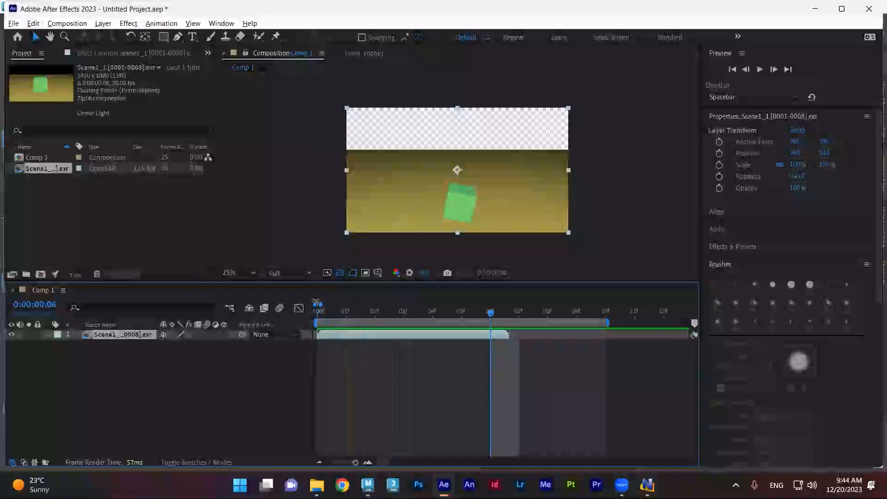
pyautogui.moveTo(391, 323); pyautogui.dragTo(370, 323)
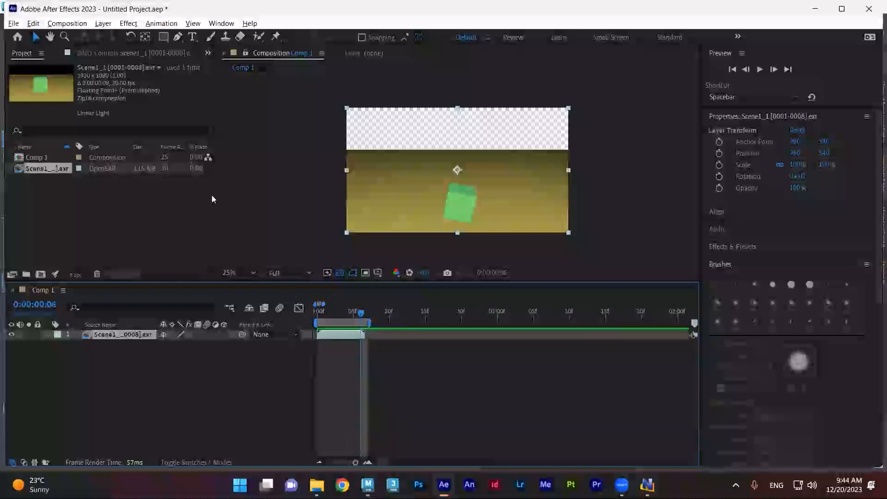
# Step: Add Comp 1 to the Render Queue and set its render frame rate to 25
pyautogui.click(13, 23)
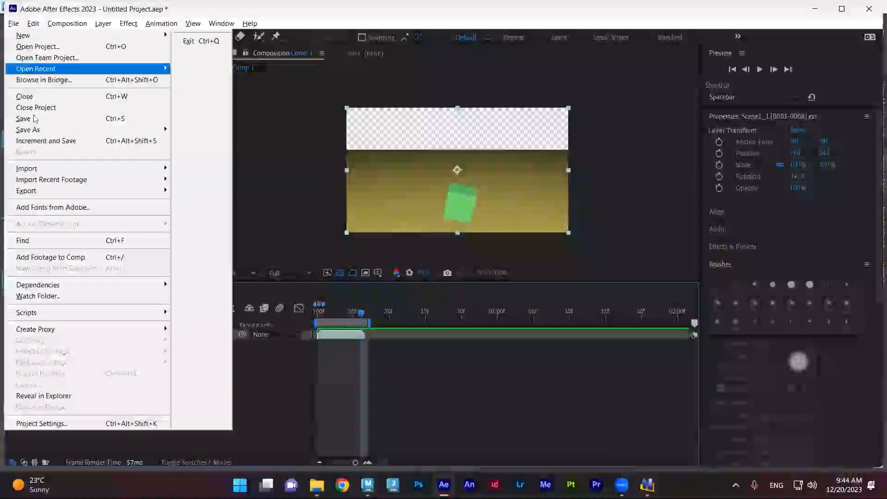
pyautogui.moveTo(159, 198)
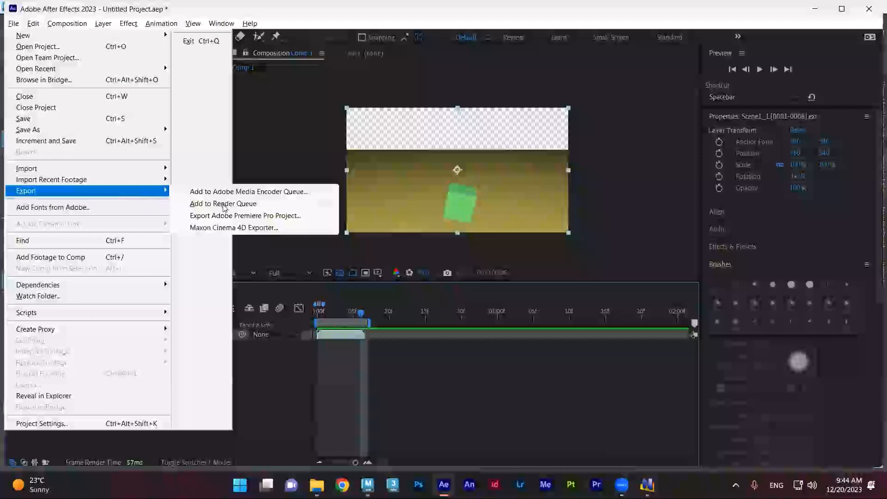
pyautogui.click(238, 204)
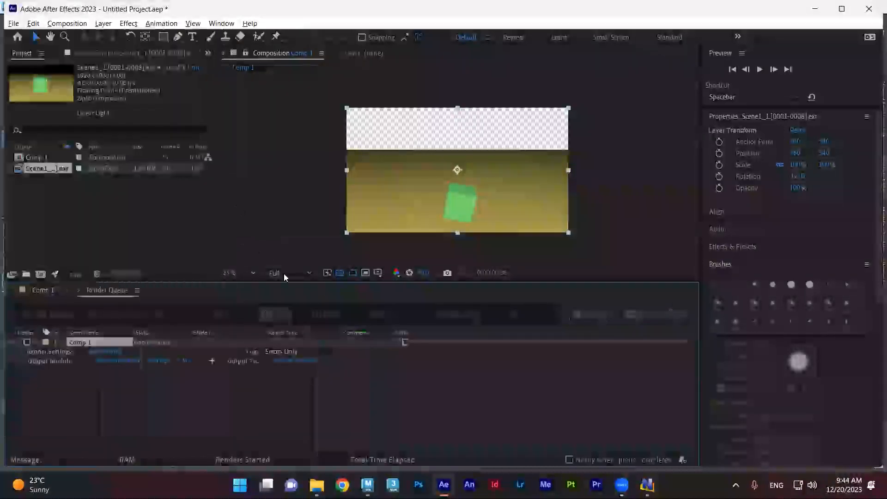
pyautogui.click(116, 352)
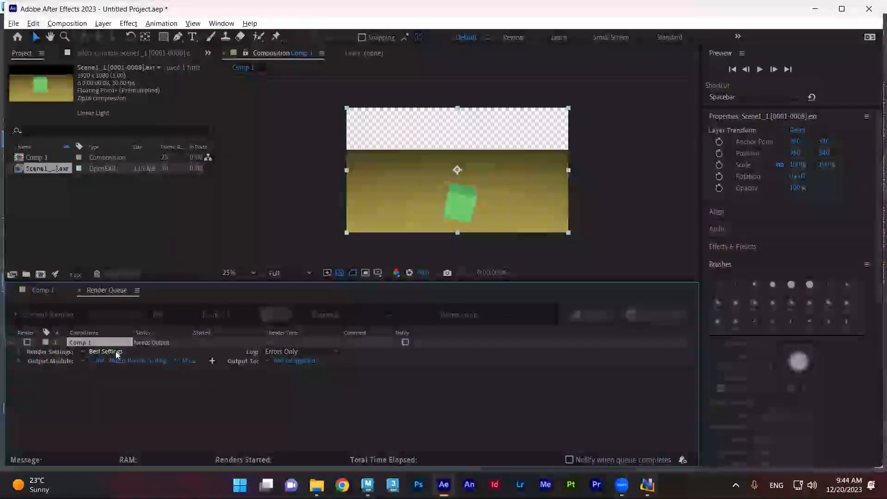
pyautogui.click(546, 256)
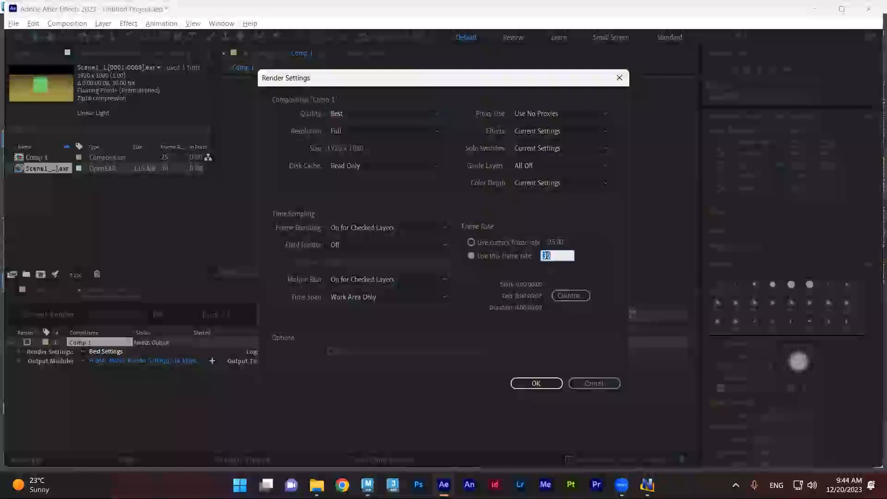
pyautogui.write('25')
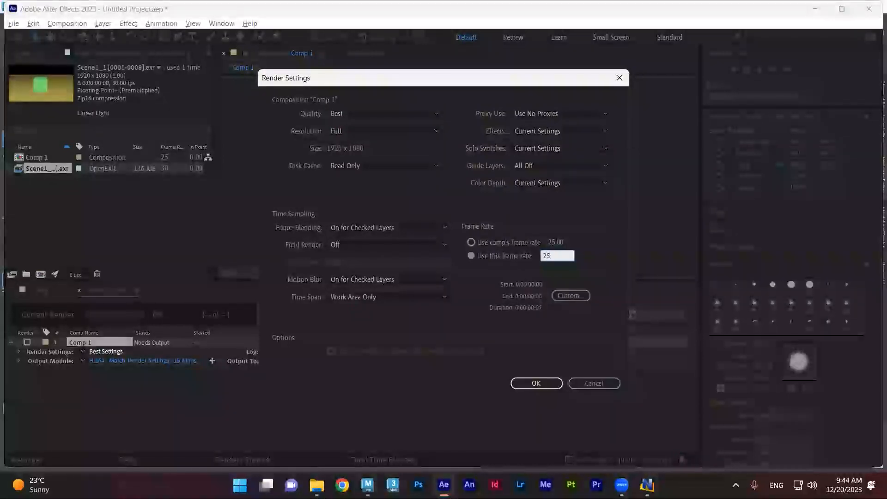
pyautogui.click(540, 384)
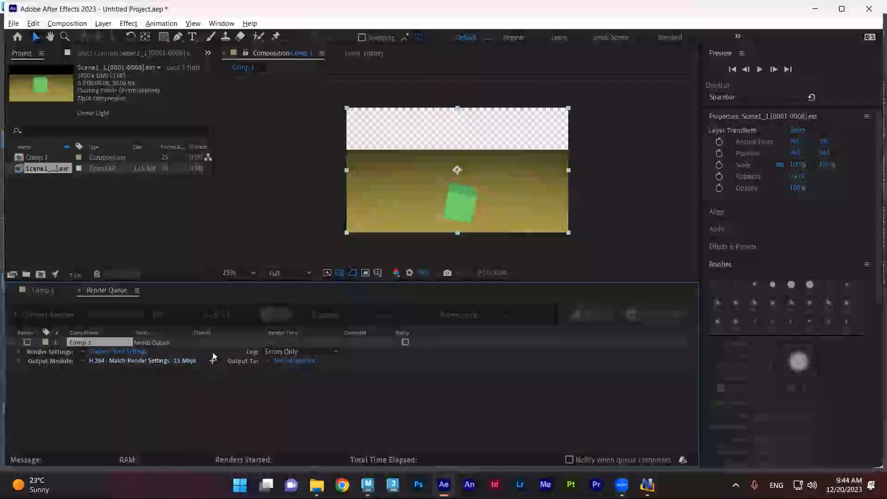
# Step: Set the output movie to an H.264 file named Test in the Scene1 folder and render the queue
pyautogui.click(303, 365)
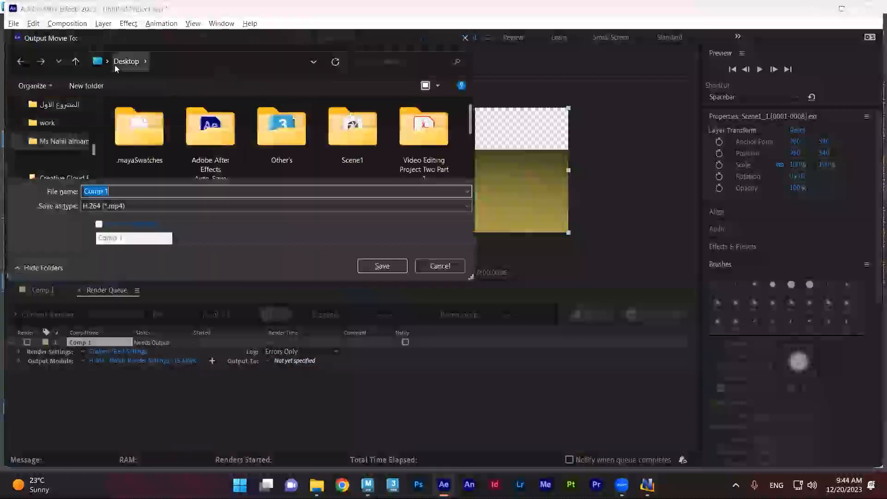
pyautogui.doubleClick(369, 141)
pyautogui.click(170, 194)
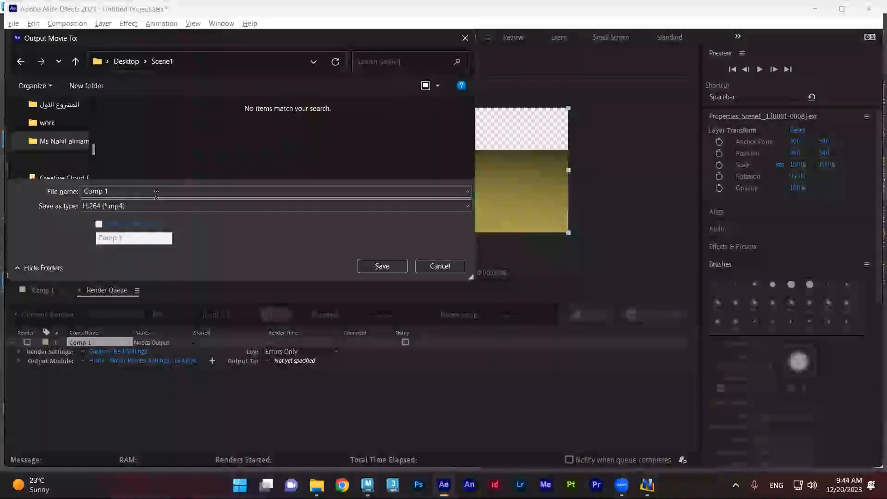
pyautogui.moveTo(156, 194); pyautogui.dragTo(14, 201)
pyautogui.write('Test')
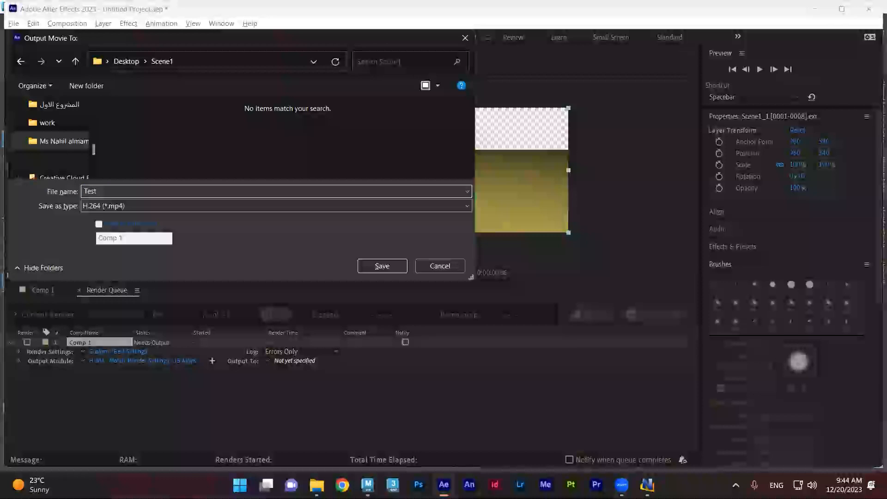
pyautogui.click(369, 265)
pyautogui.click(589, 316)
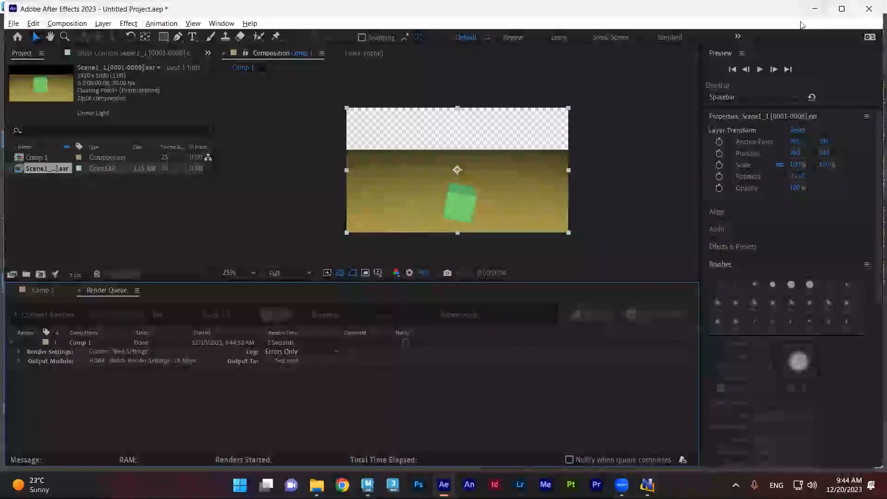
# Step: Switch to the Scene1 folder in File Explorer, maximize its window and open the rendered Test video
pyautogui.click(815, 9)
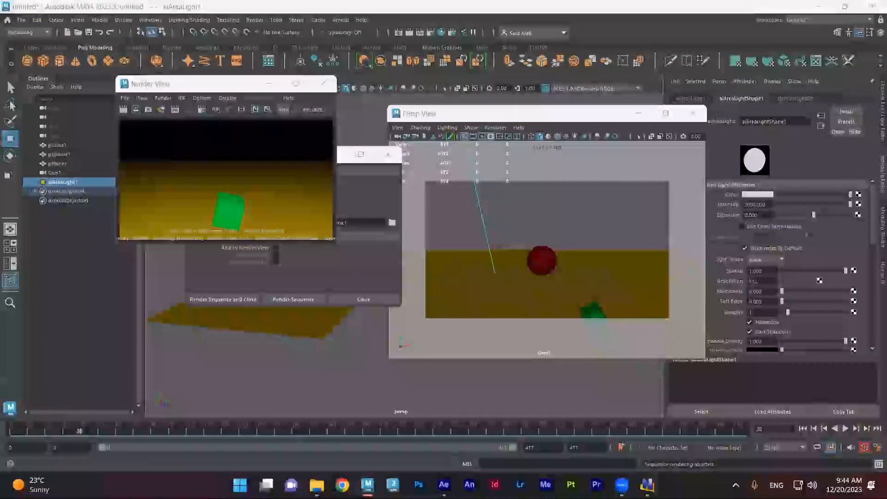
pyautogui.click(317, 484)
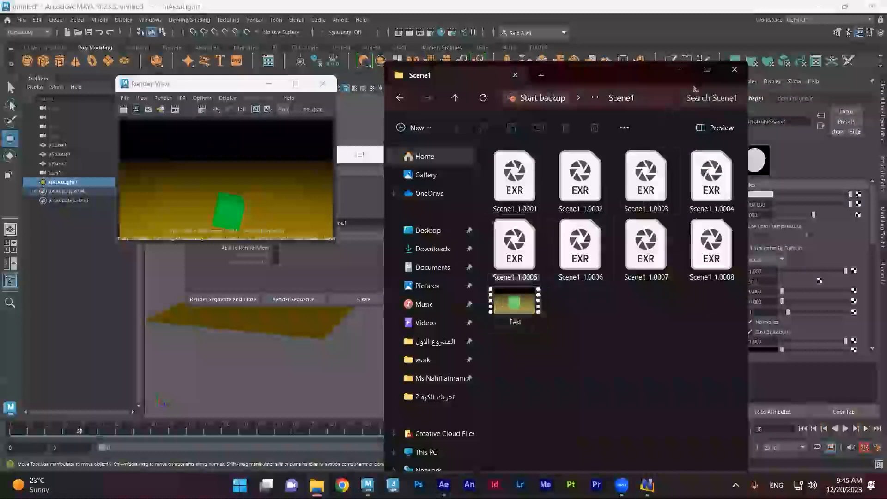
pyautogui.click(707, 70)
pyautogui.doubleClick(615, 127)
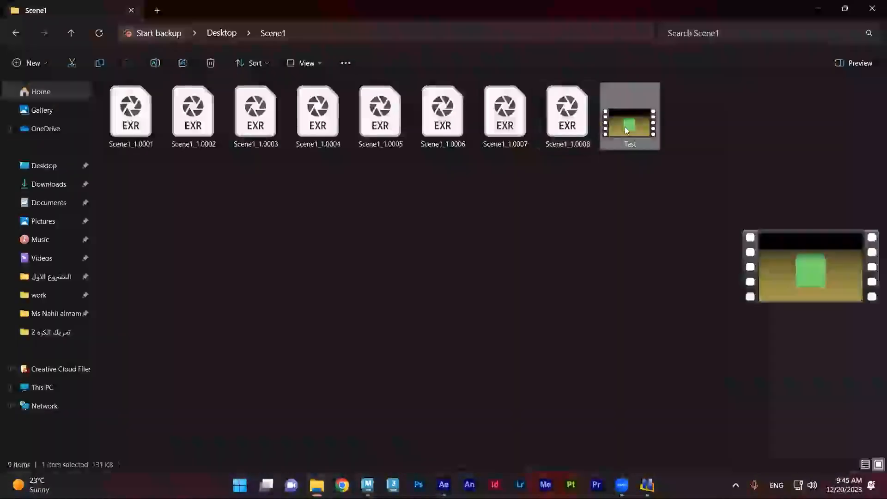